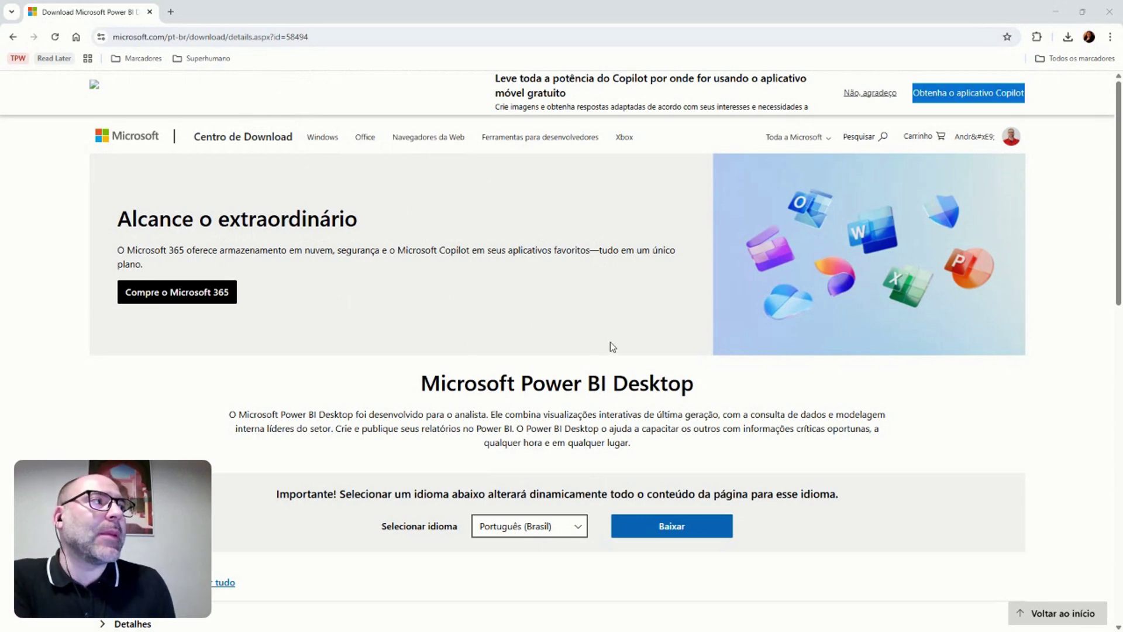
Step: Review the version and file details on the Power BI Desktop download page, and minimize the browser
scroll(610, 342, "down", 2)
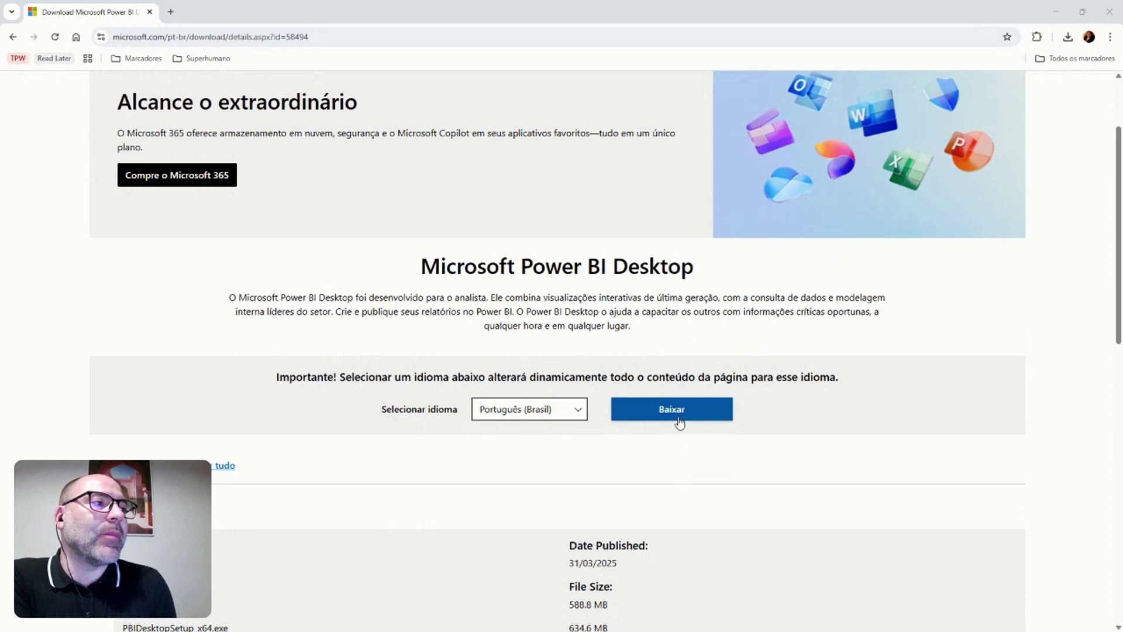
scroll(684, 448, "down", 3)
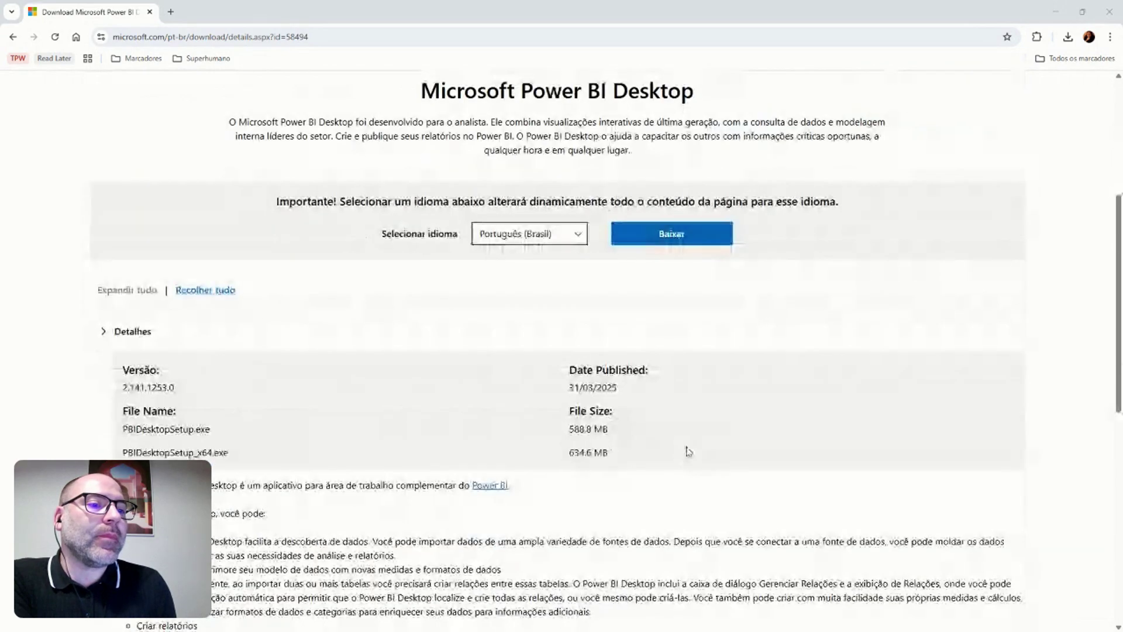
scroll(683, 431, "down", 3)
scroll(572, 428, "down", 2)
scroll(572, 424, "up", 4)
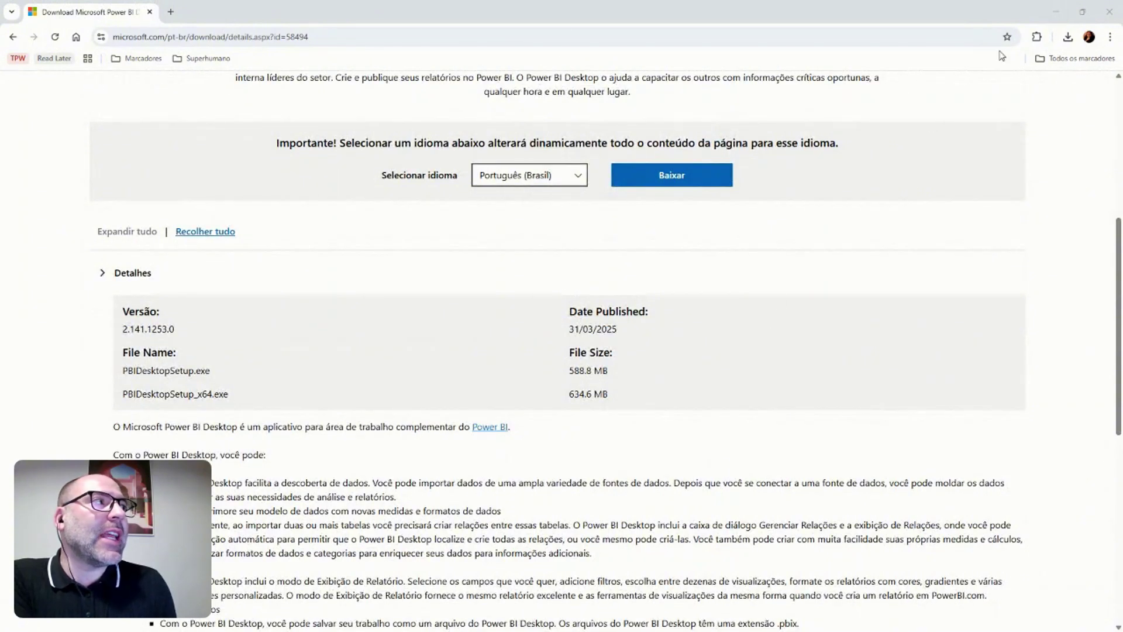
left_click(1053, 14)
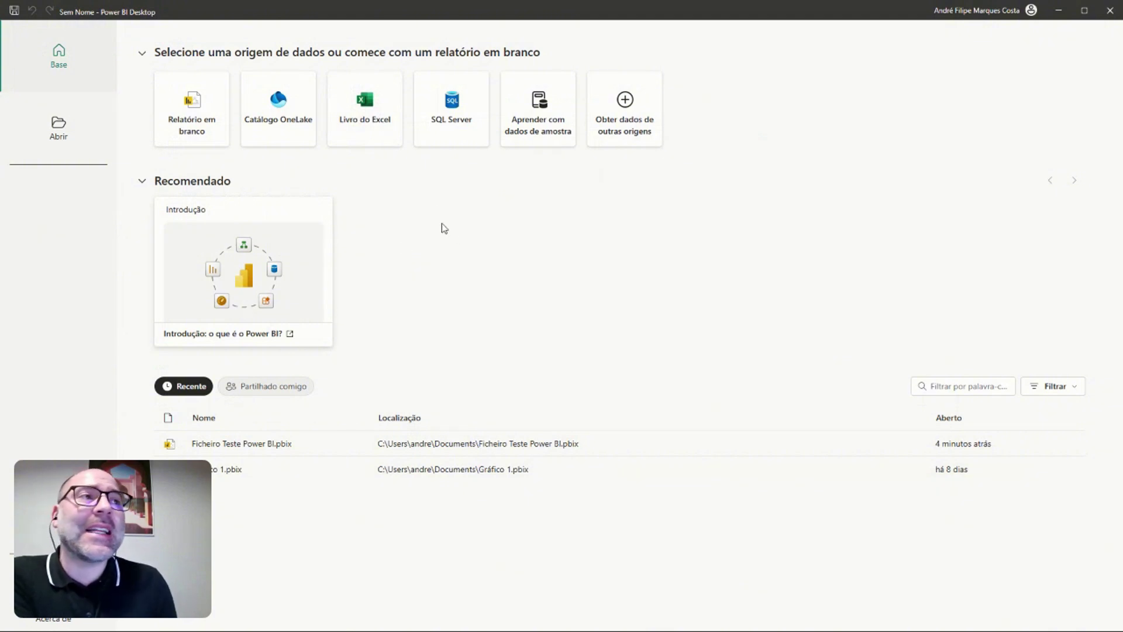
Step: Connect to the Excel workbook Base Vendas.xlsx from the Transferências folder as the report's data source
left_click(363, 110)
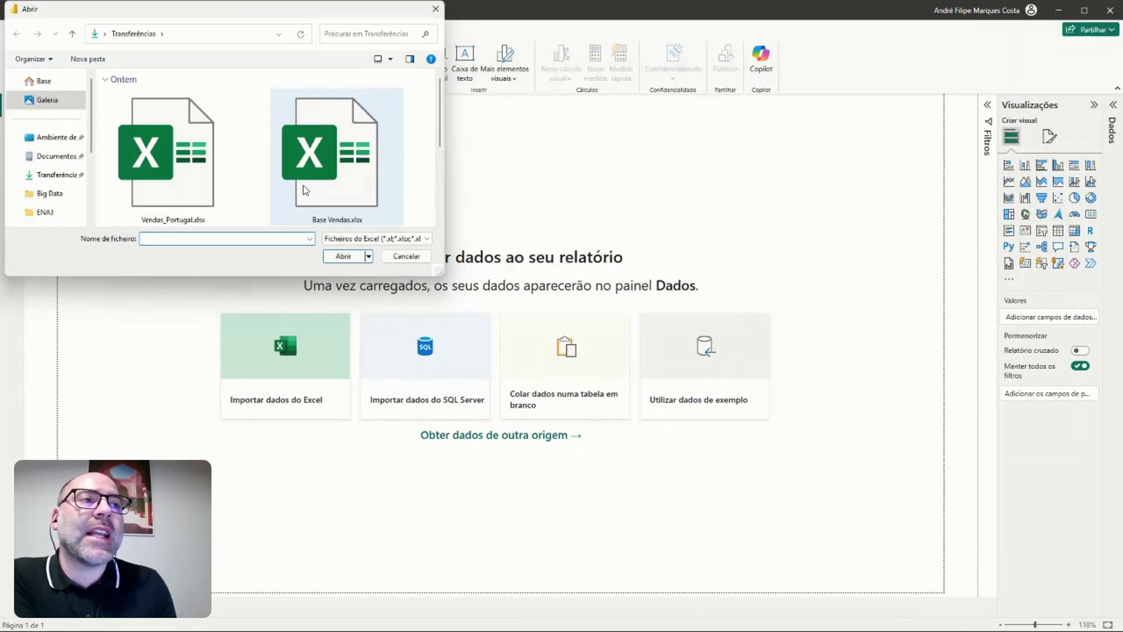
left_click(326, 197)
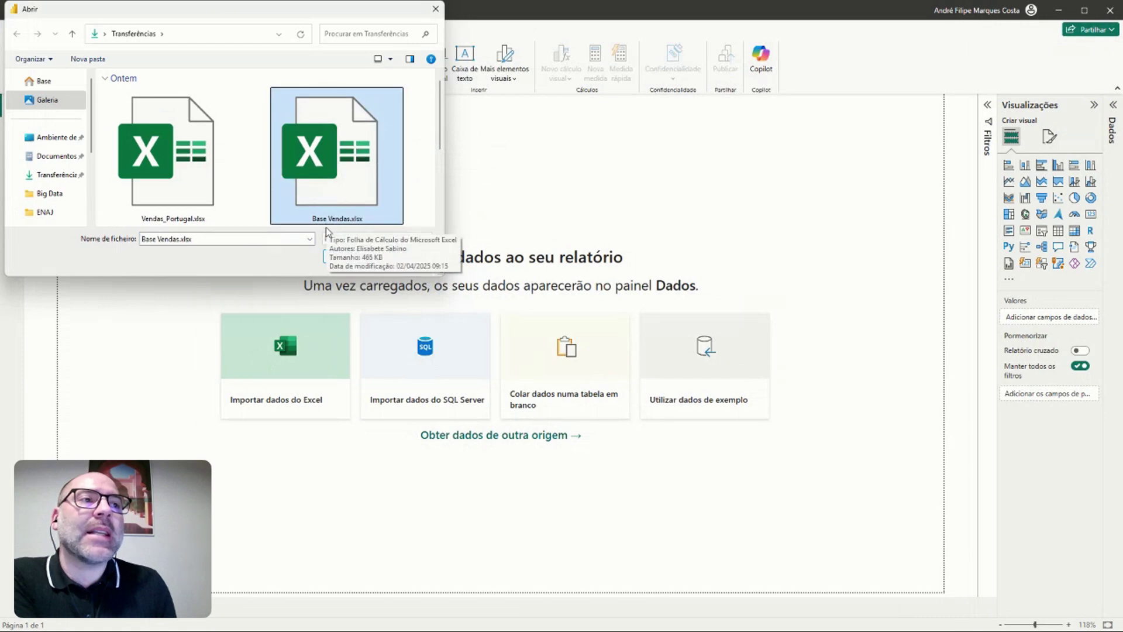
left_click(345, 256)
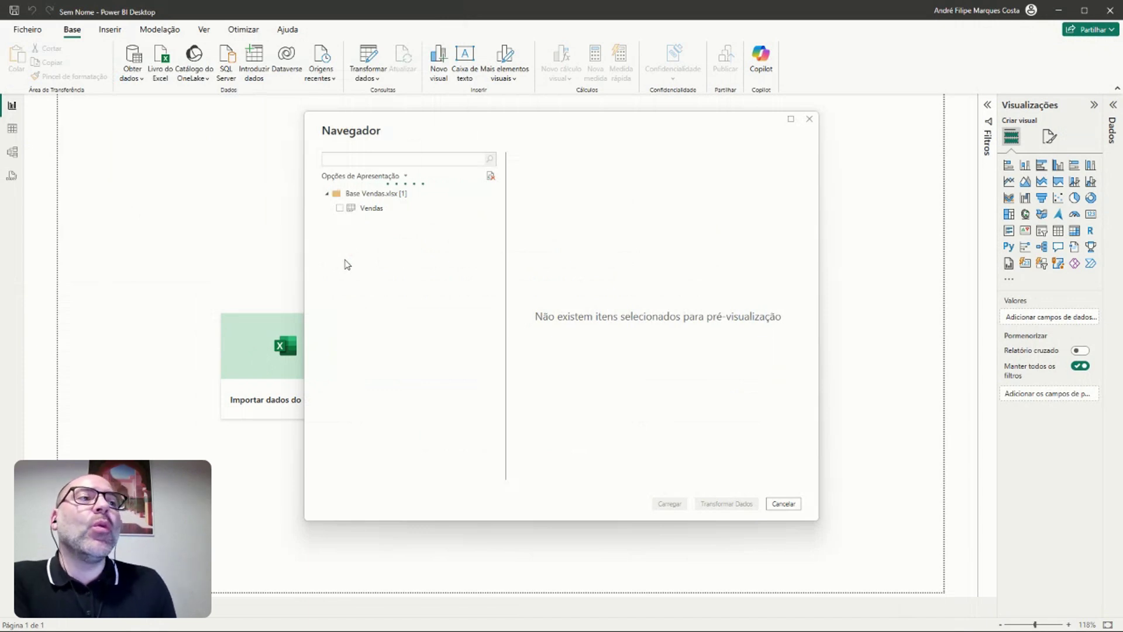
Step: Choose the Vendas sheet, open it for transformation in Power Query and refresh its outdated preview
left_click(368, 212)
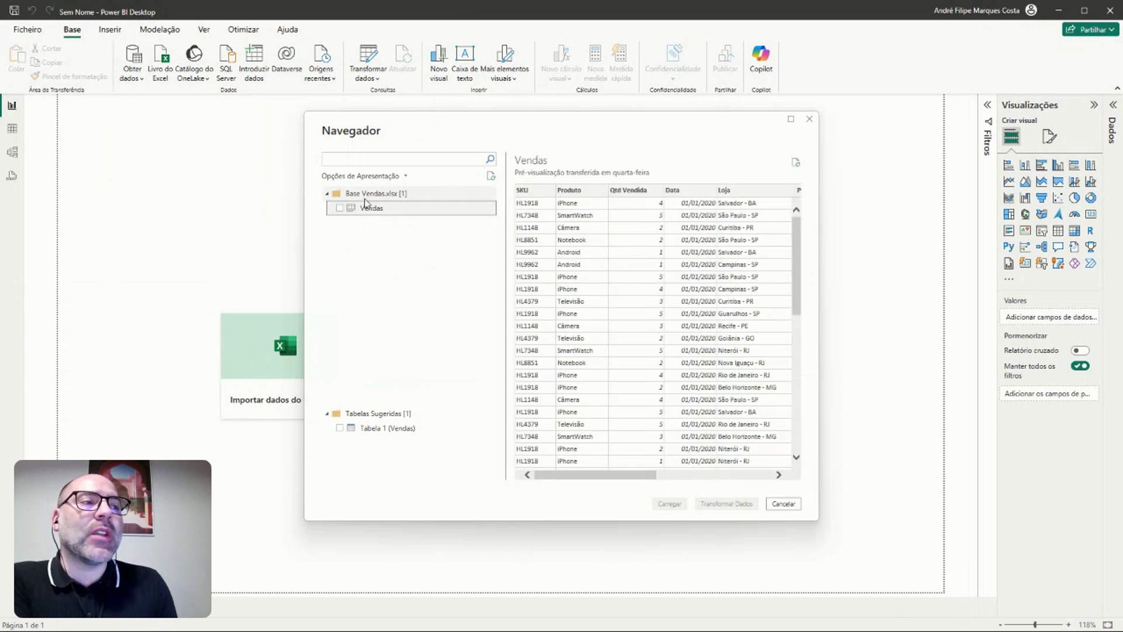
left_click(339, 209)
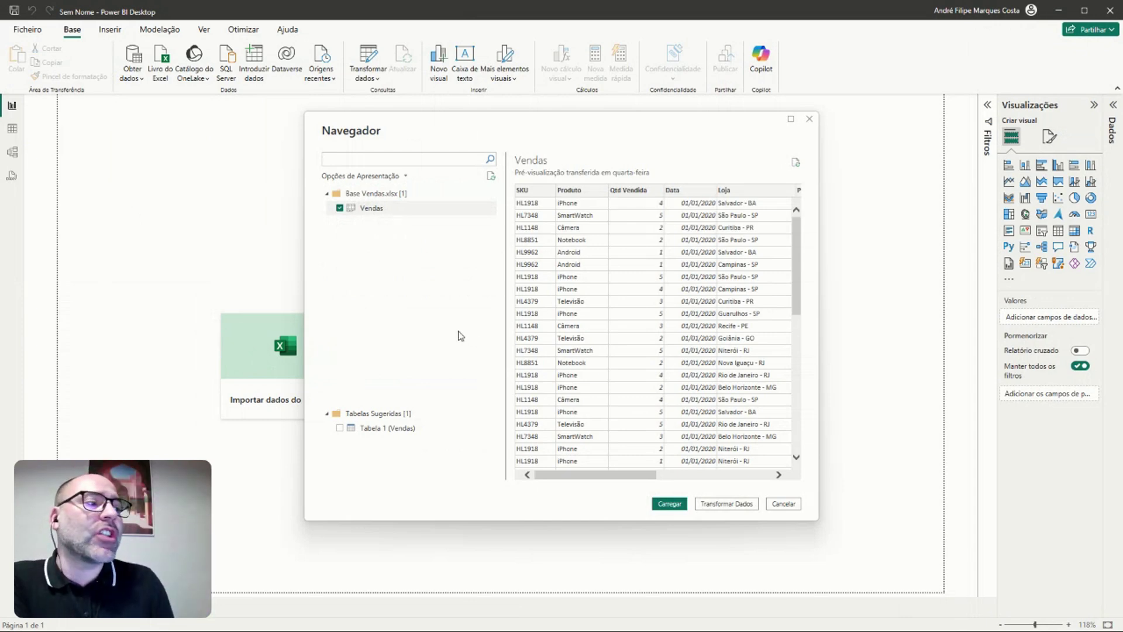
left_click(733, 508)
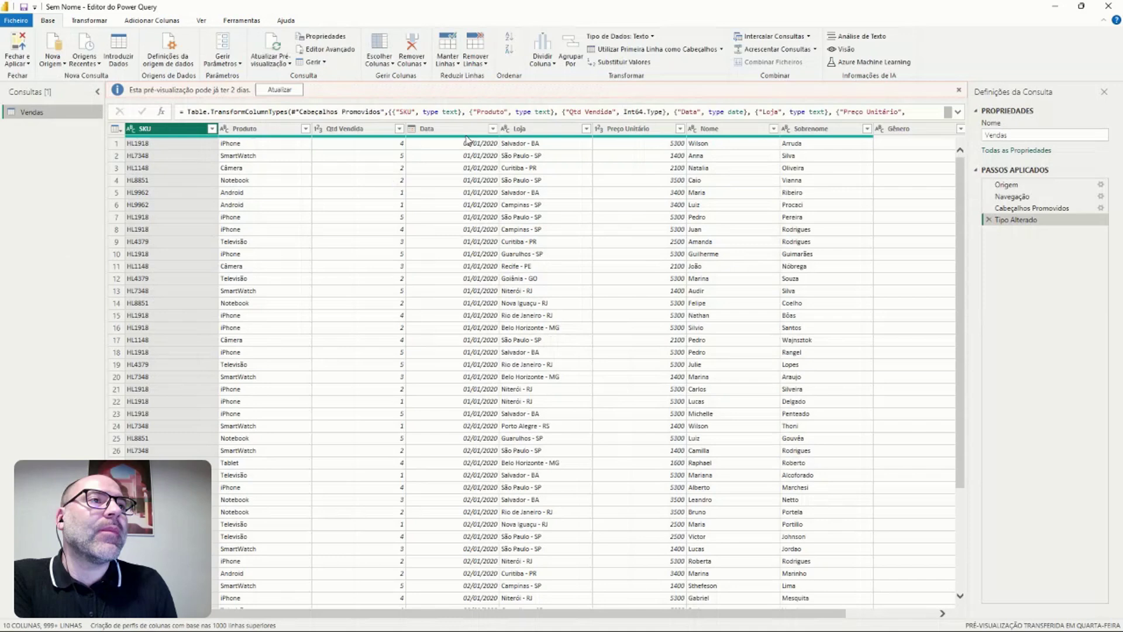
left_click(279, 89)
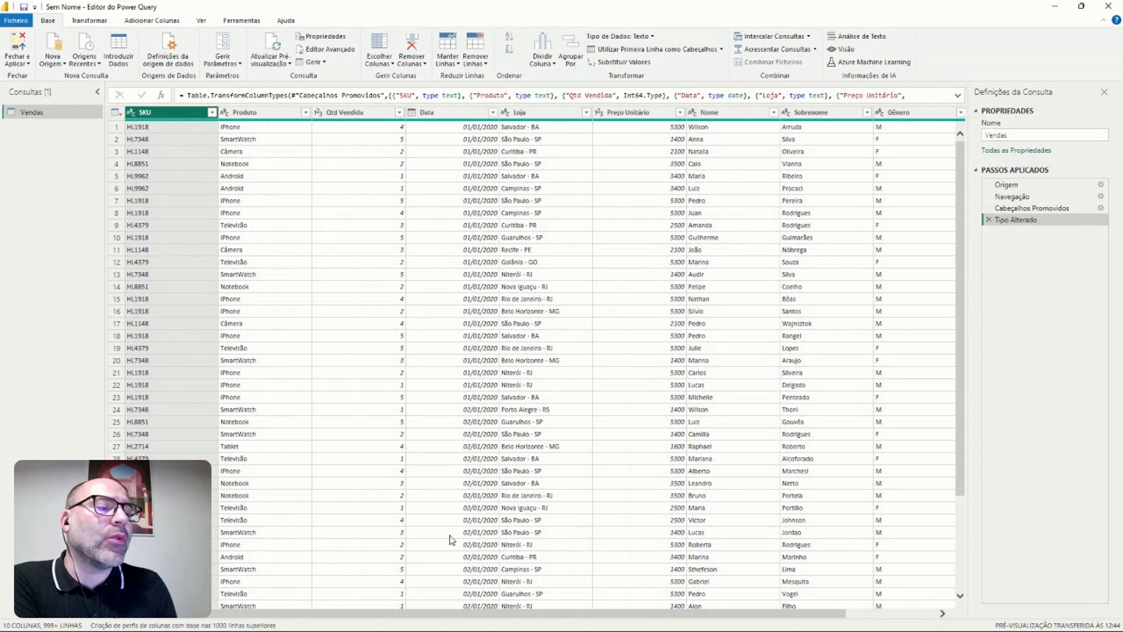
Step: Remove the empty column Column10 from the Vendas query
left_click_drag(468, 614, 489, 614)
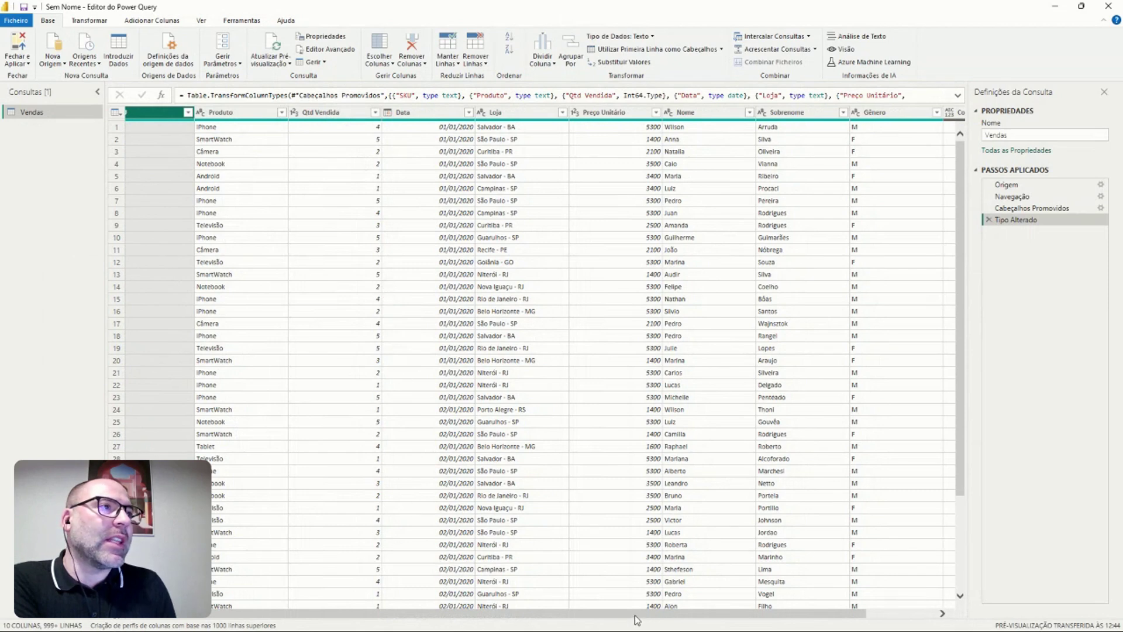
left_click_drag(636, 619, 685, 618)
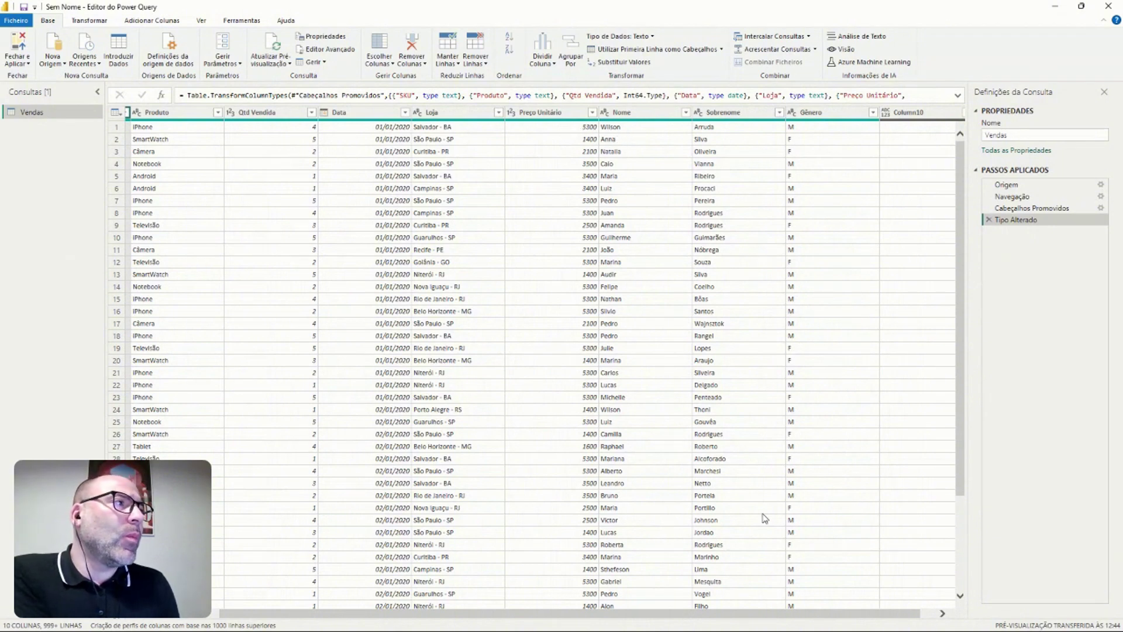
left_click_drag(809, 614, 848, 614)
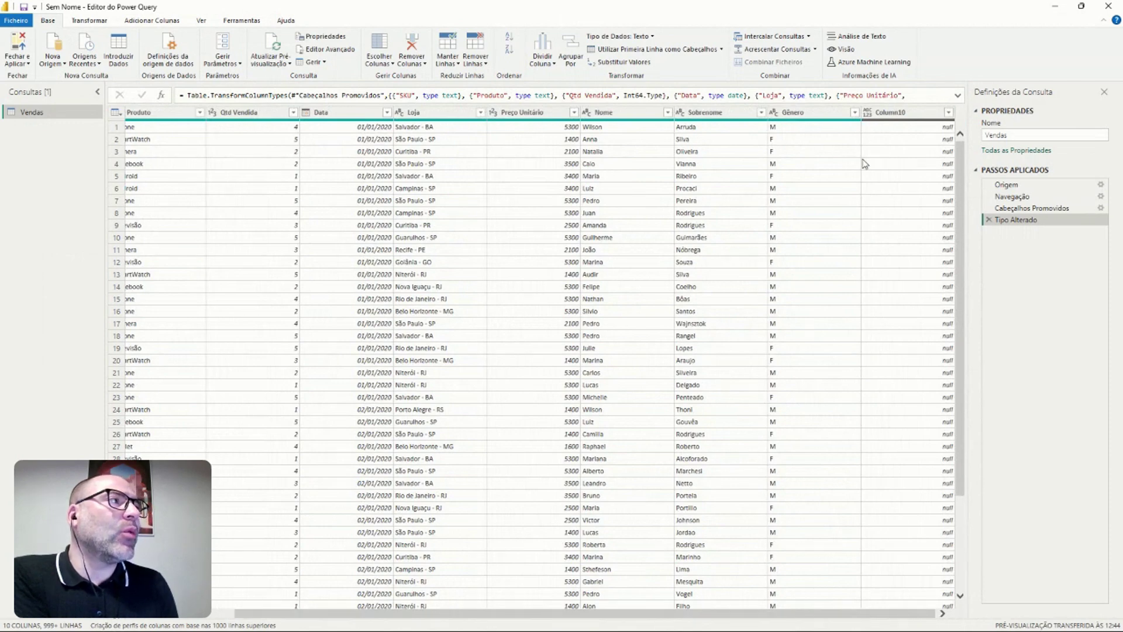
left_click(898, 117)
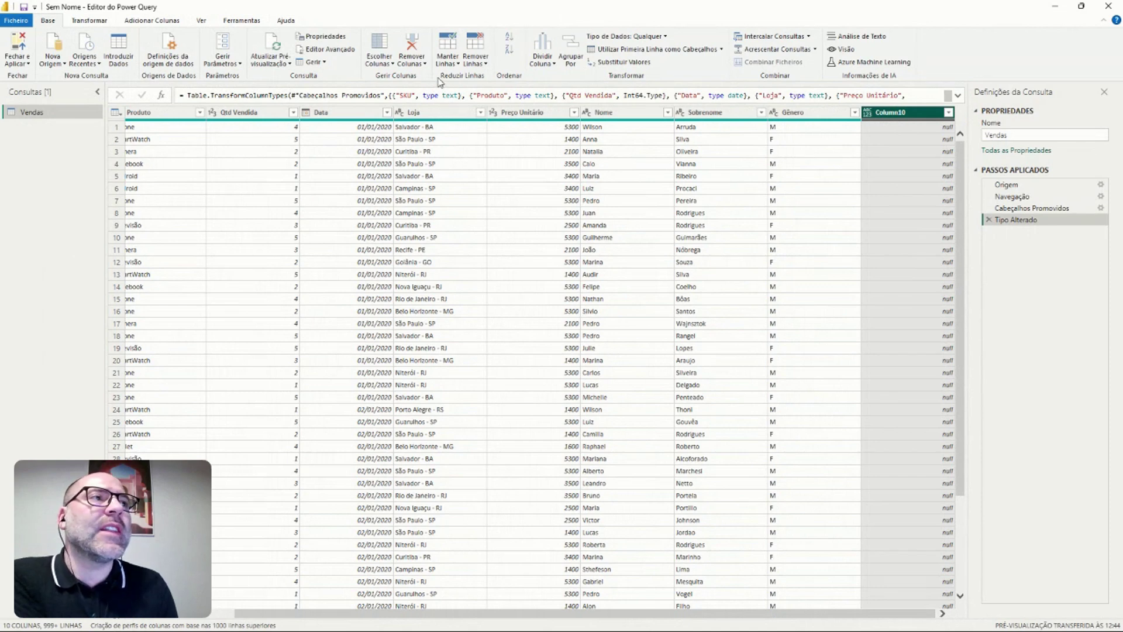
left_click(413, 63)
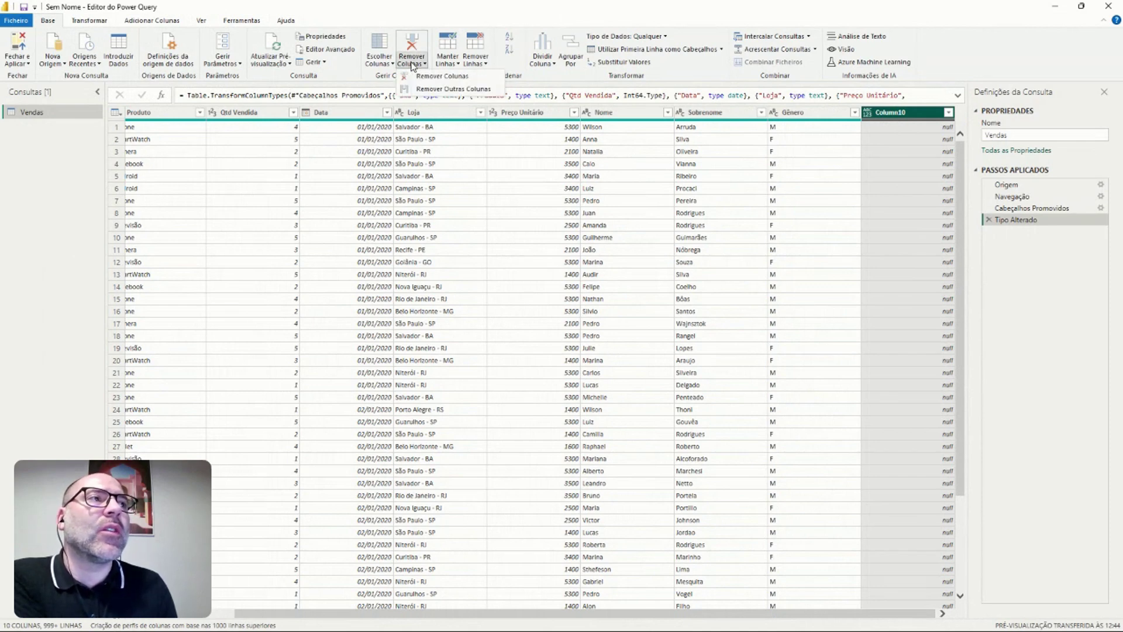
left_click(442, 78)
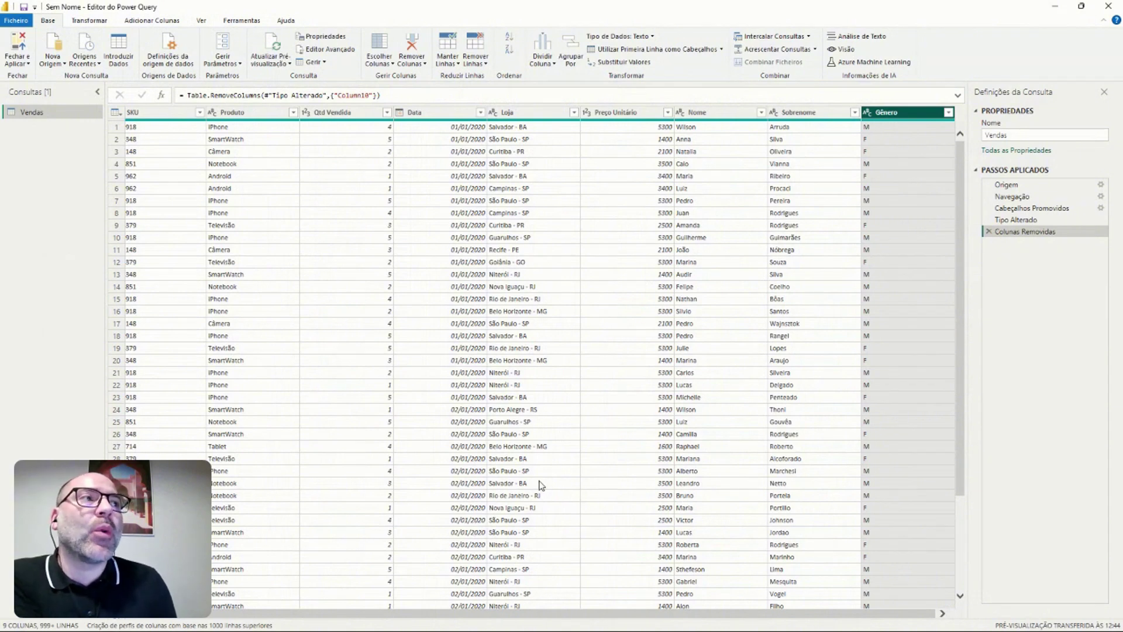
Step: Remove the blank rows from the Vendas query
left_click(476, 60)
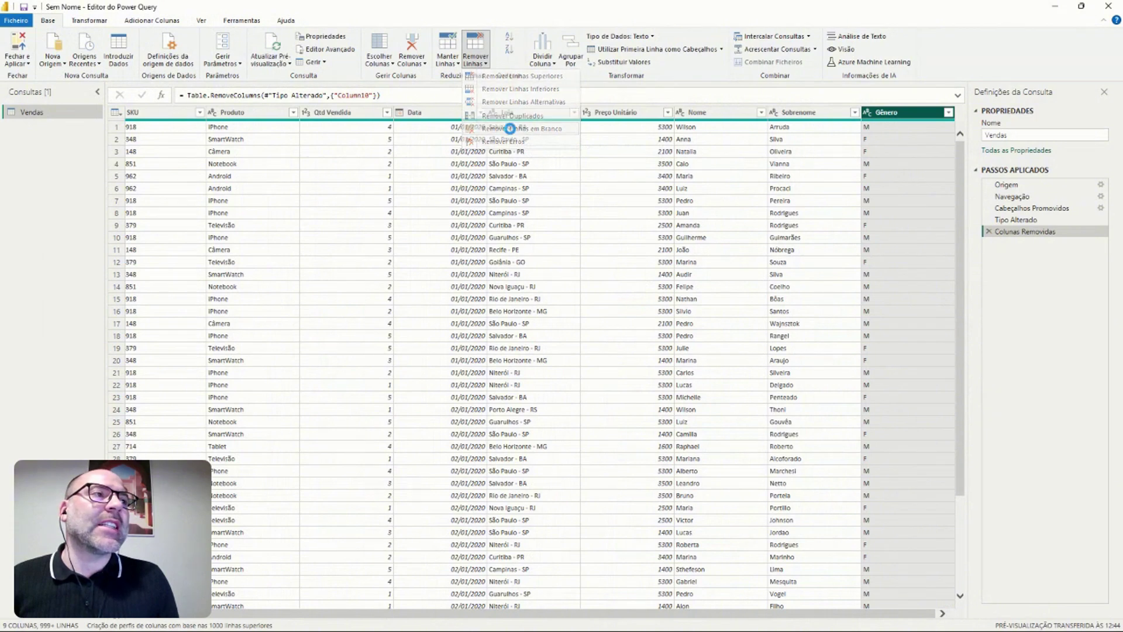
left_click(511, 130)
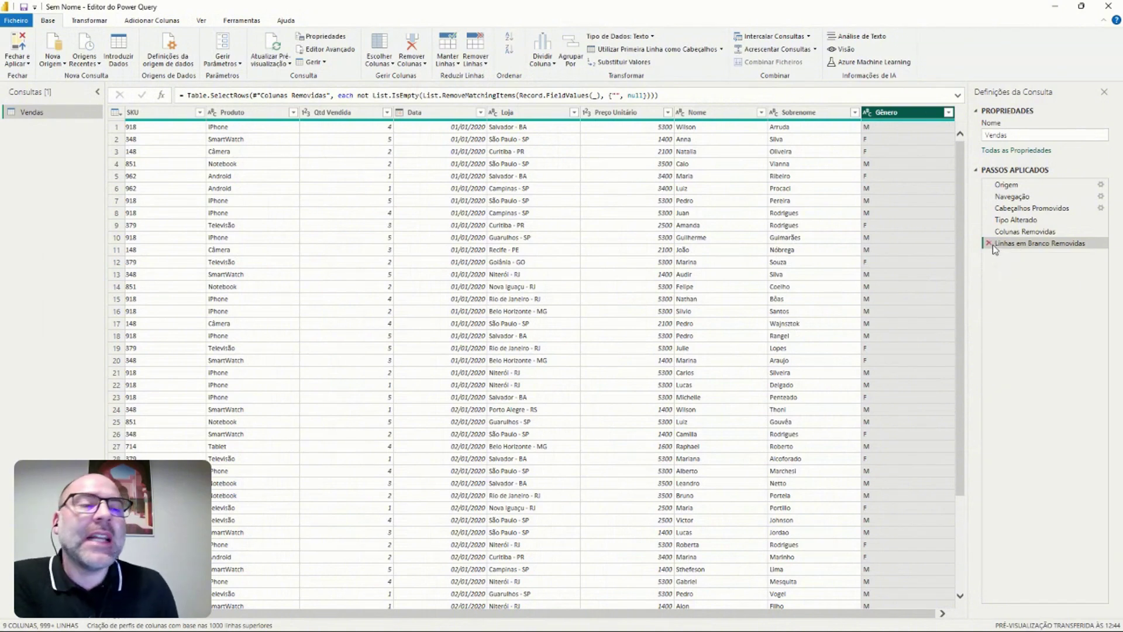
left_click(693, 188)
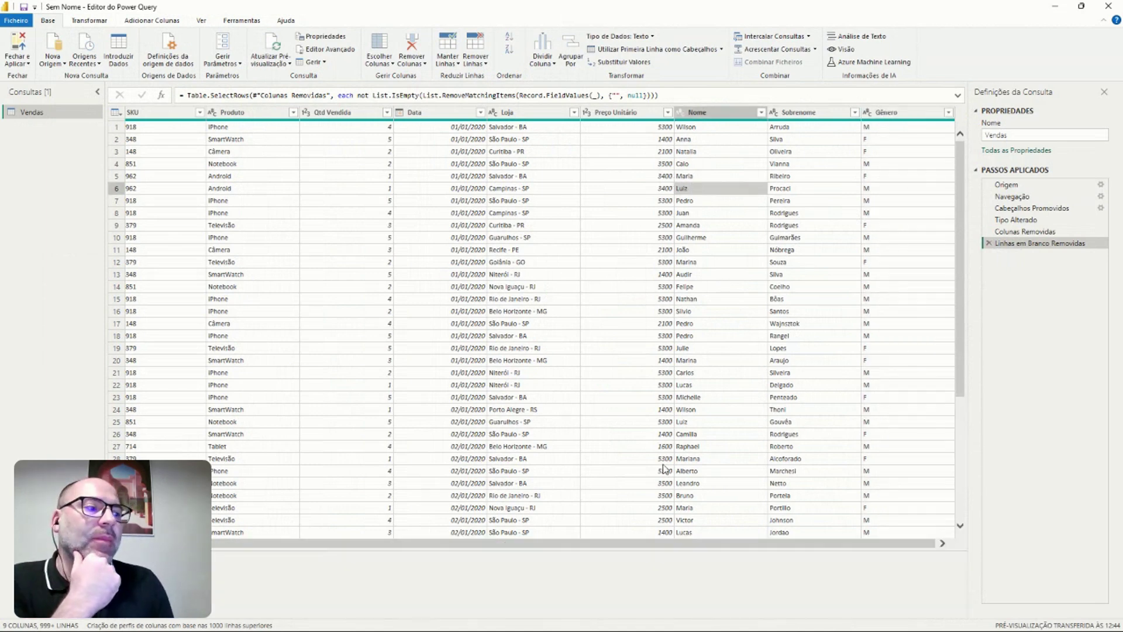
left_click_drag(547, 544, 581, 545)
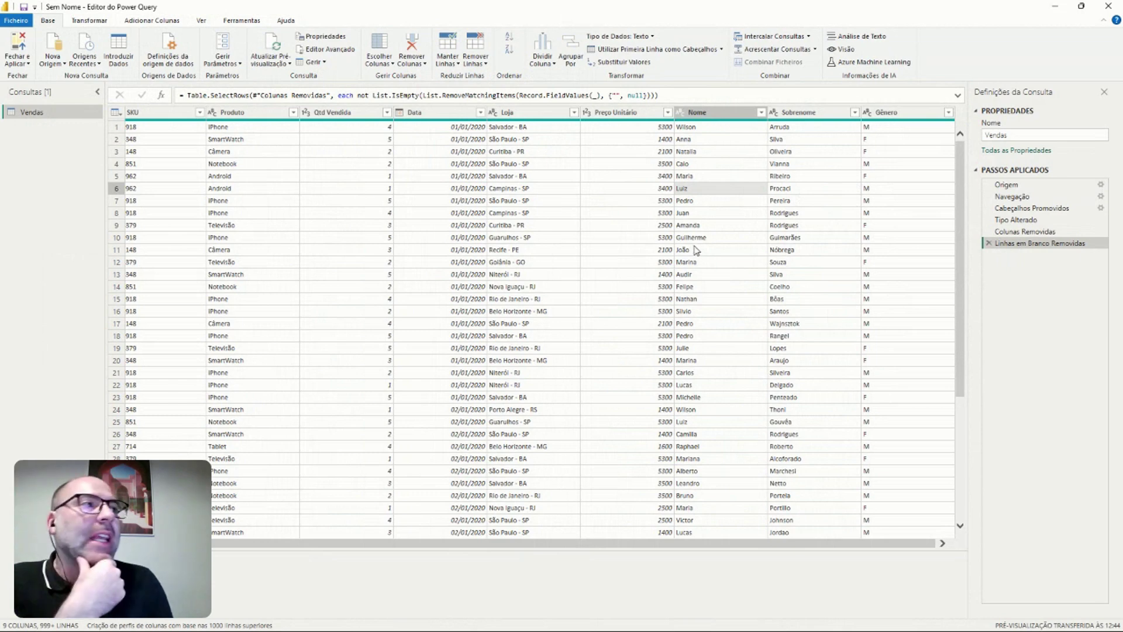
Step: Set up a merge of the Nome and Sobrenome columns, in that order, with a space (Espaço) as separator
left_click(712, 113)
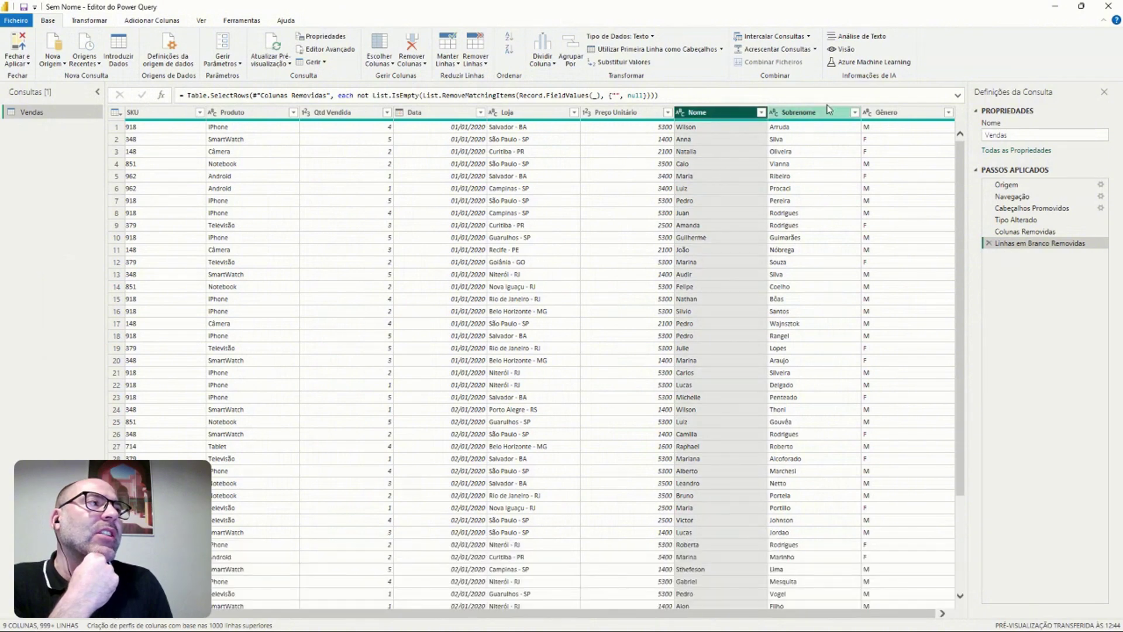
left_click(800, 113)
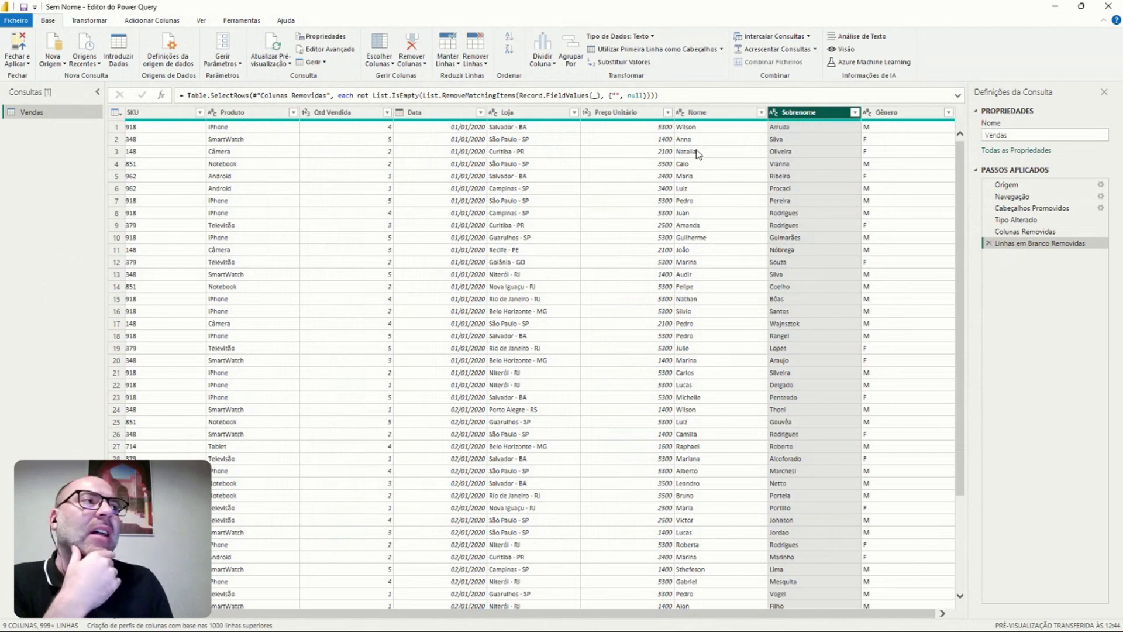
left_click(721, 168)
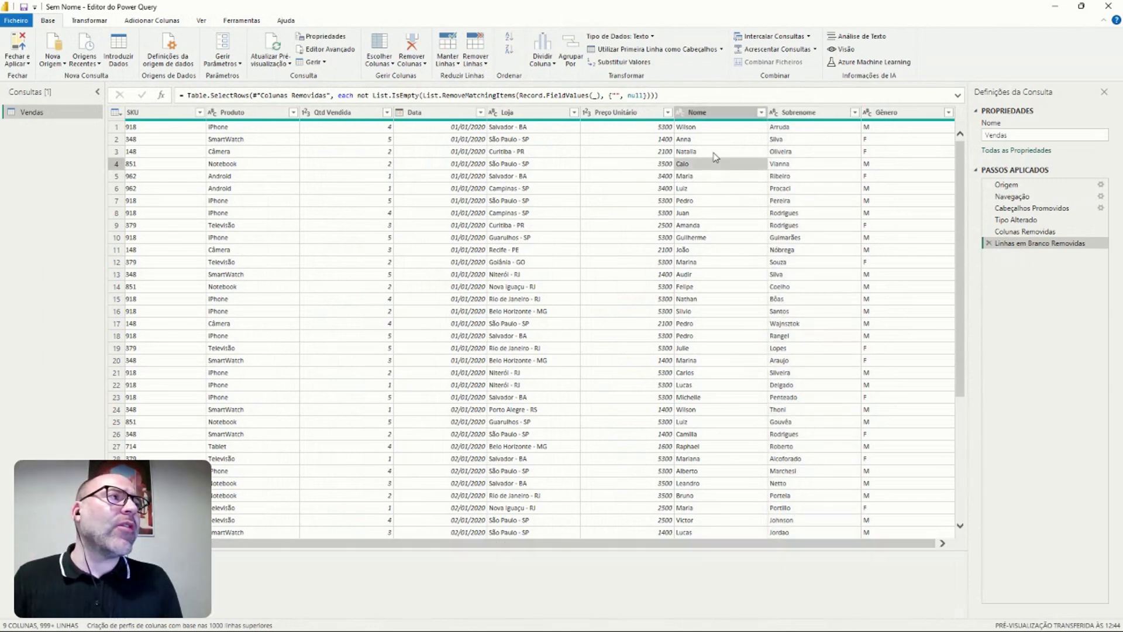
left_click(703, 112)
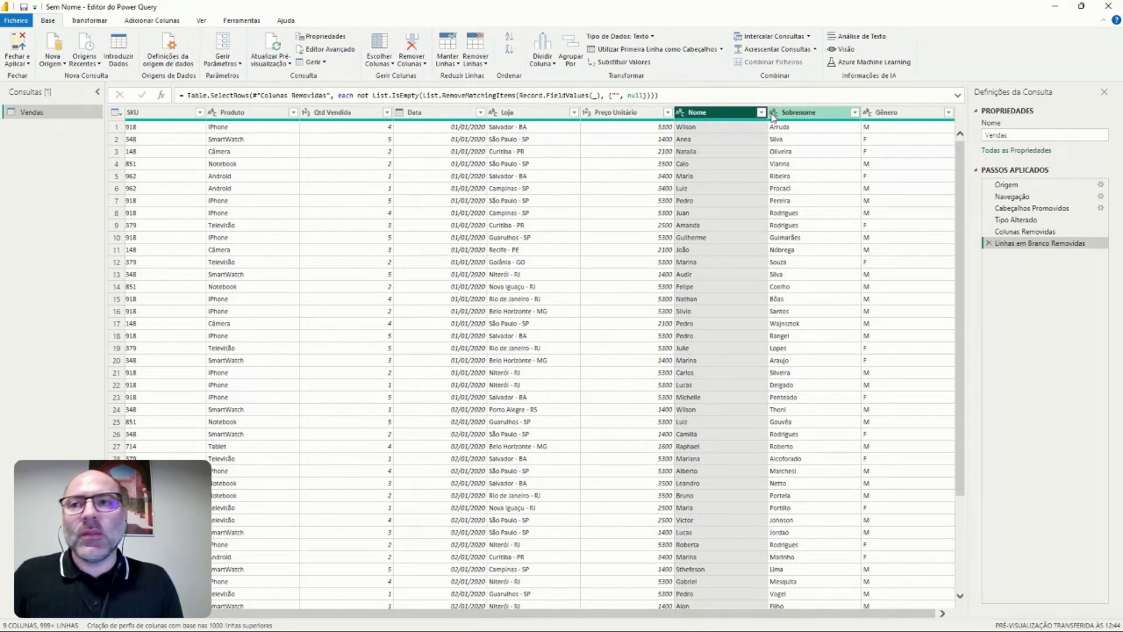
left_click(793, 114, "ctrl")
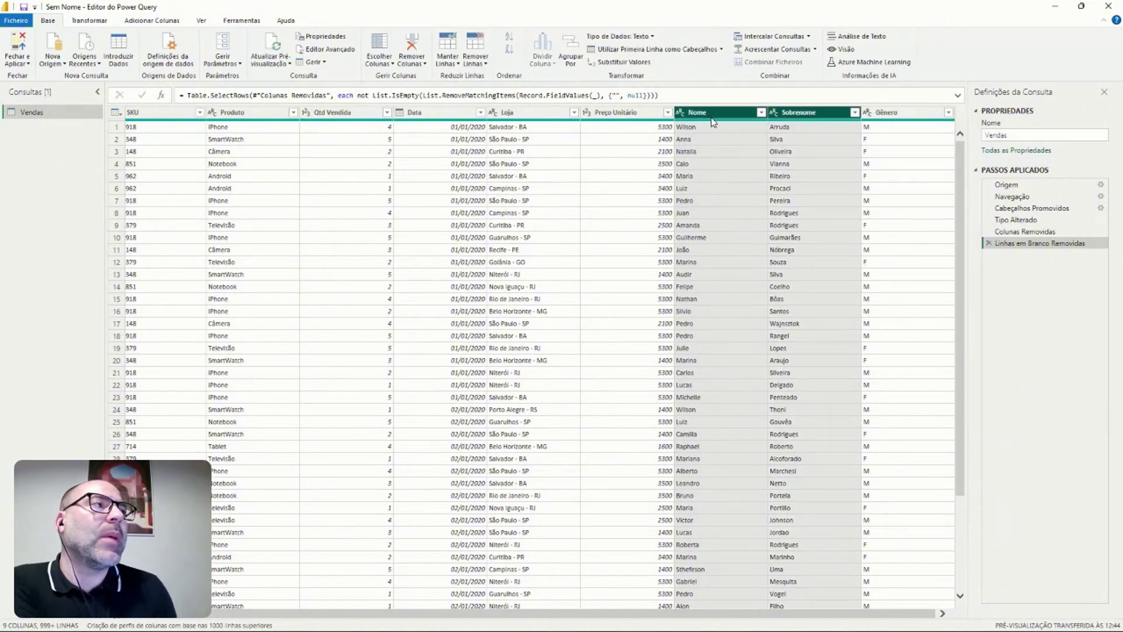
mouse_move(795, 120)
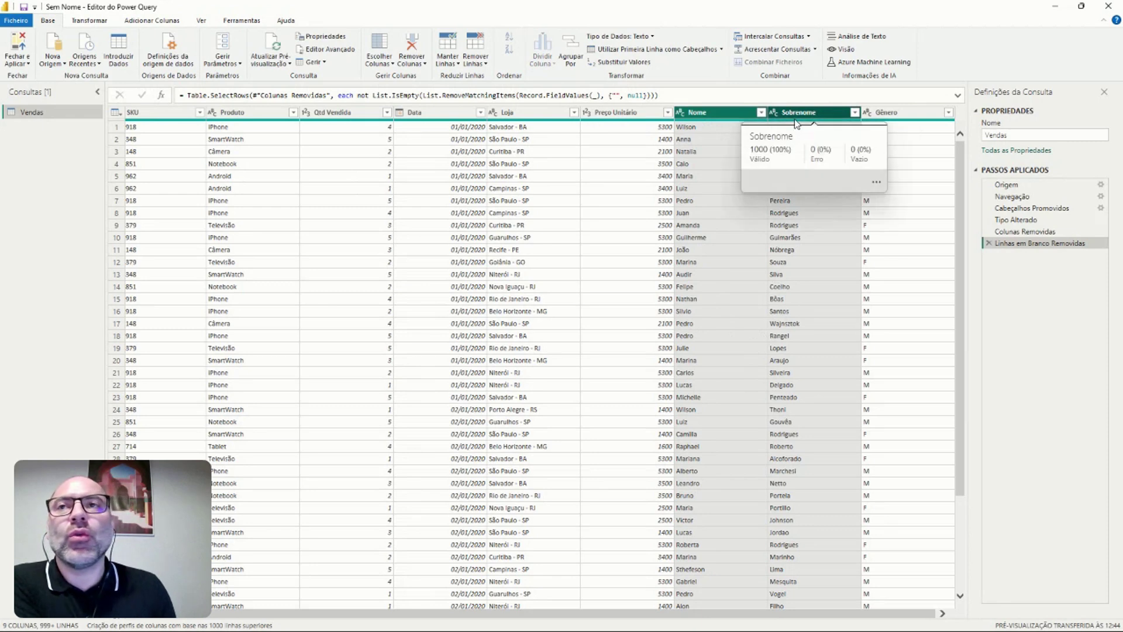
left_click(89, 21)
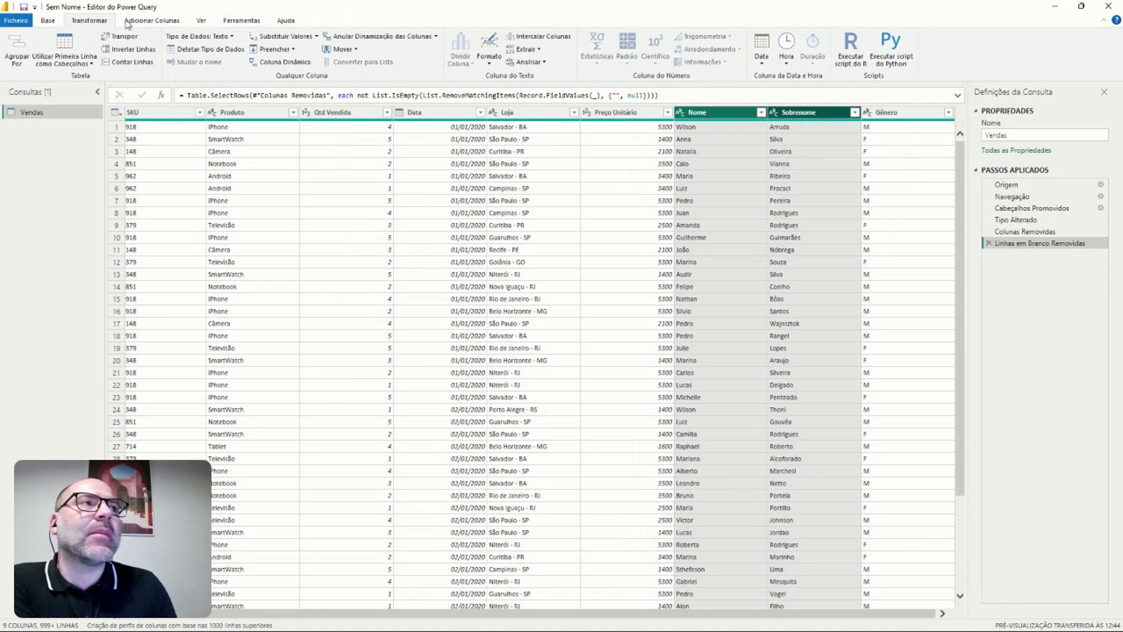
left_click(544, 39)
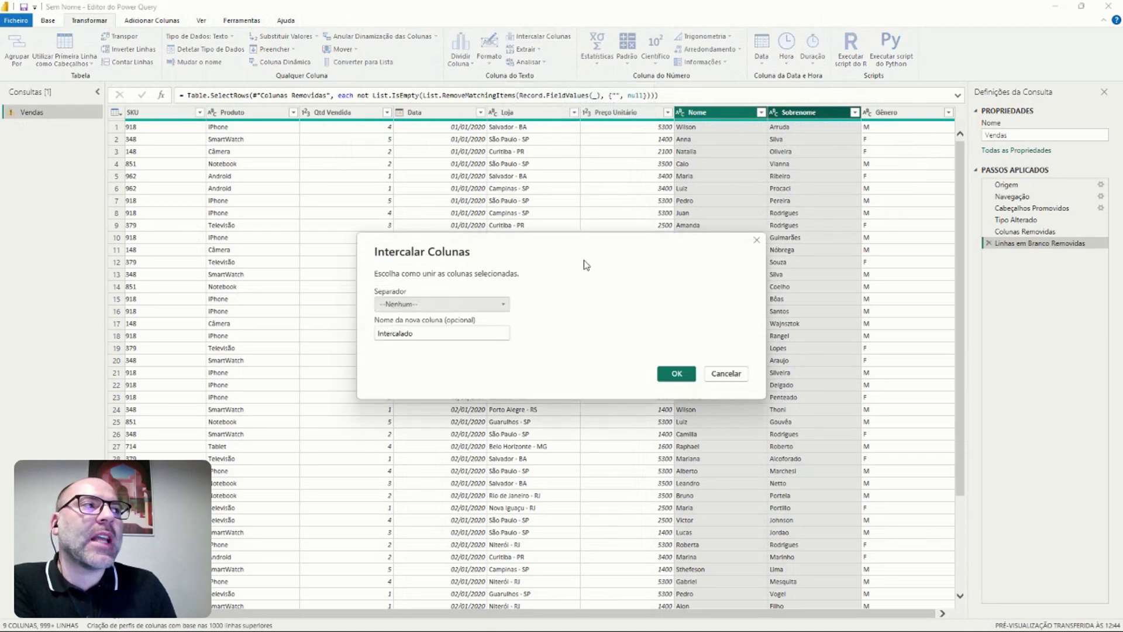
left_click(444, 305)
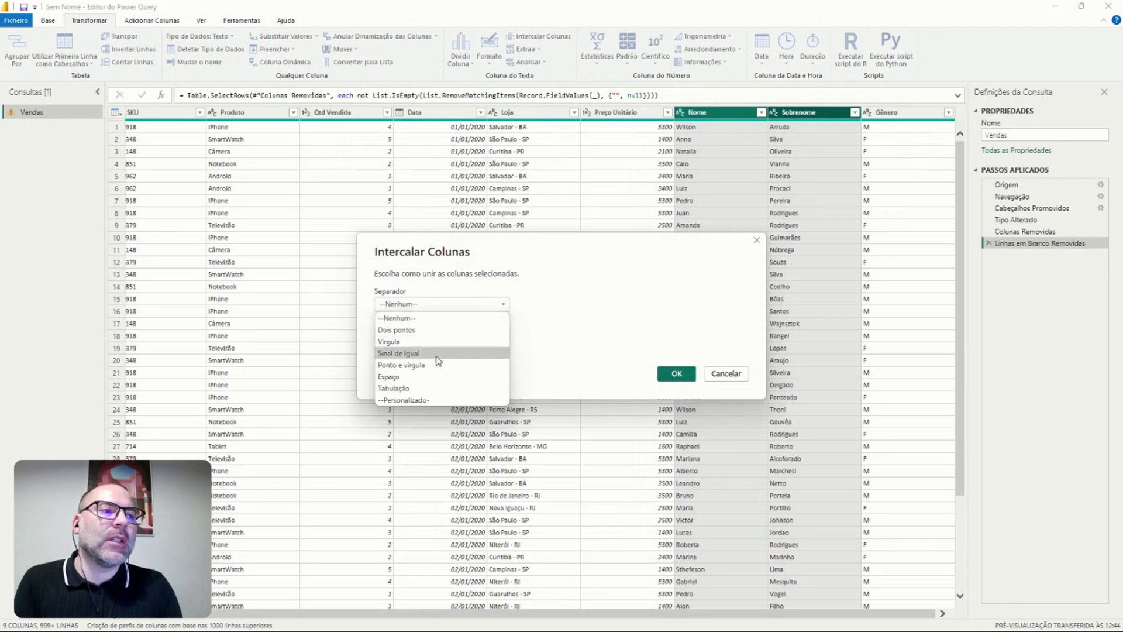
left_click(427, 377)
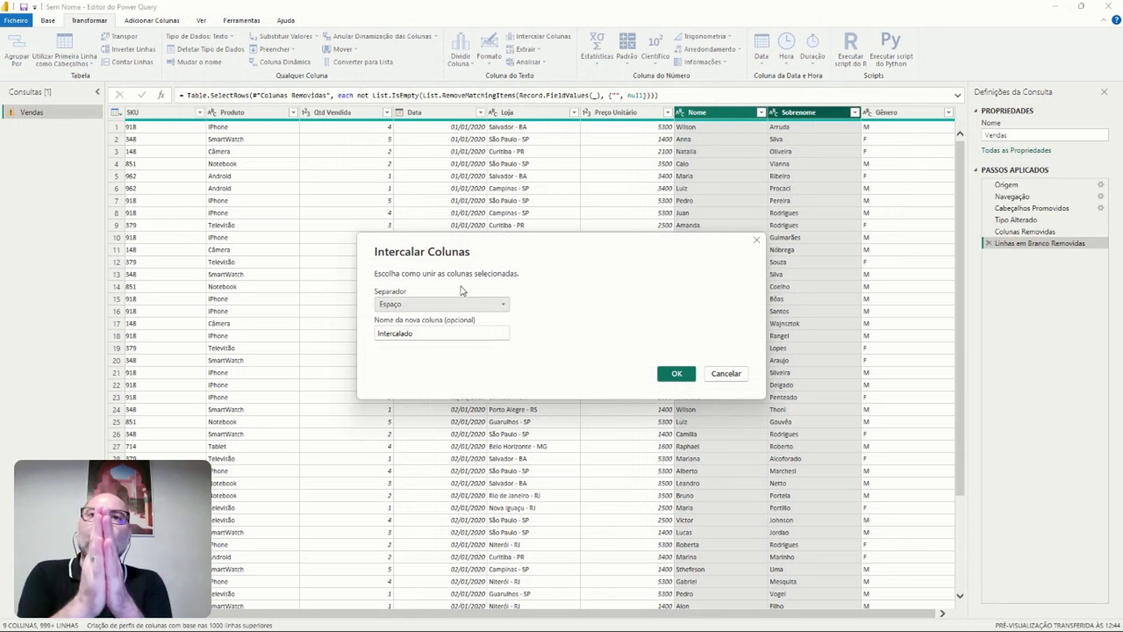
Step: Name the merged column Nome Completo and apply the merge of Nome and Sobrenome
left_click_drag(413, 334, 372, 338)
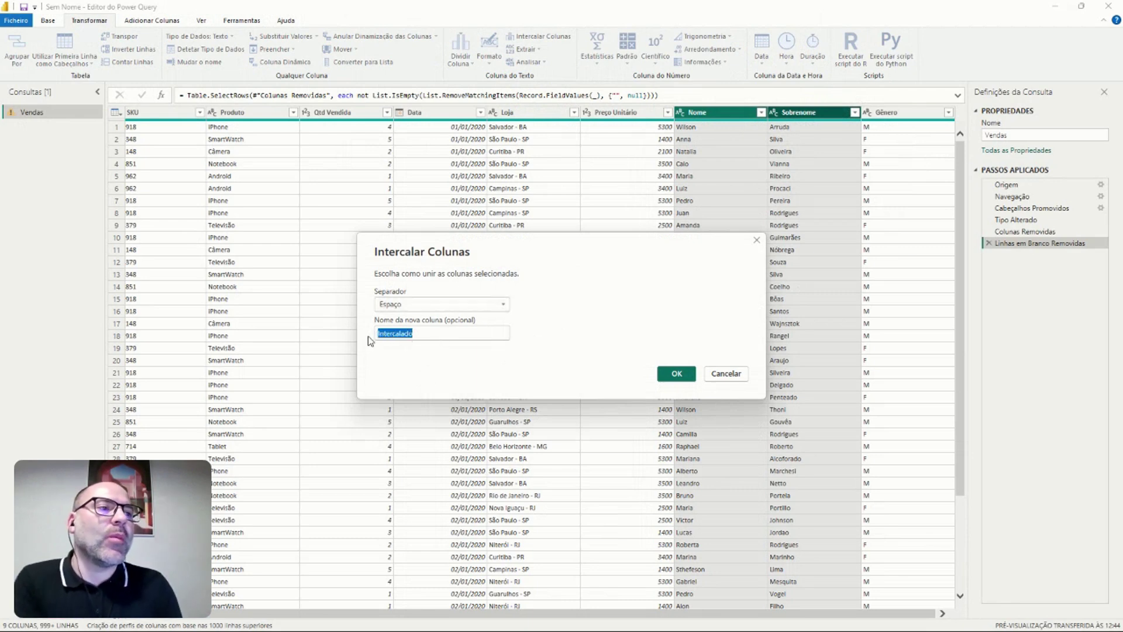
type("Nom")
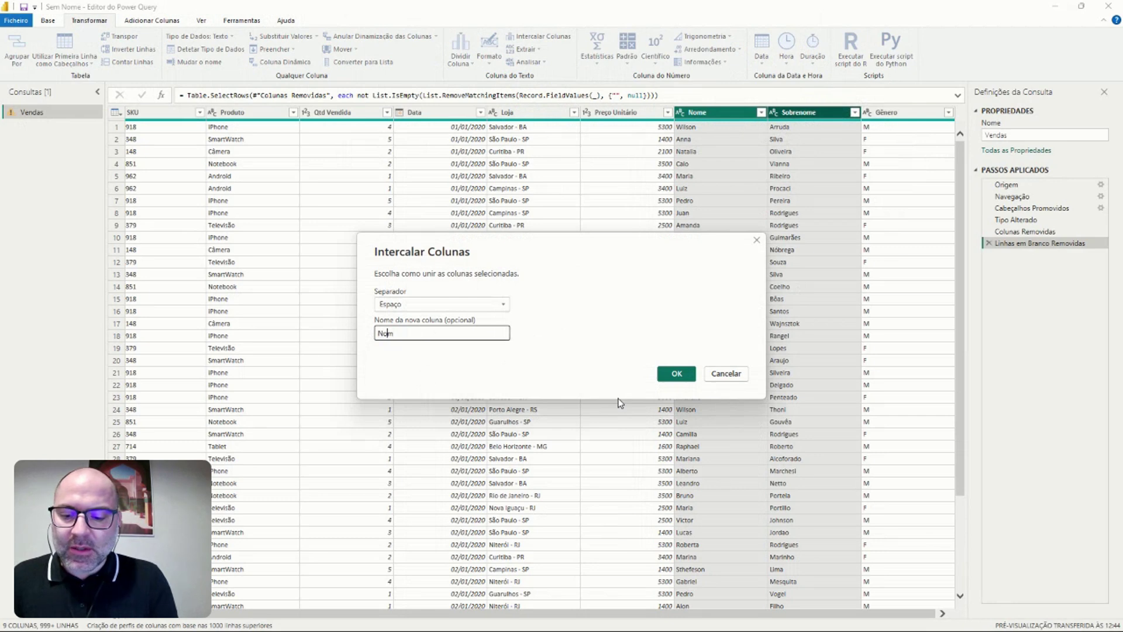
type("e Complet")
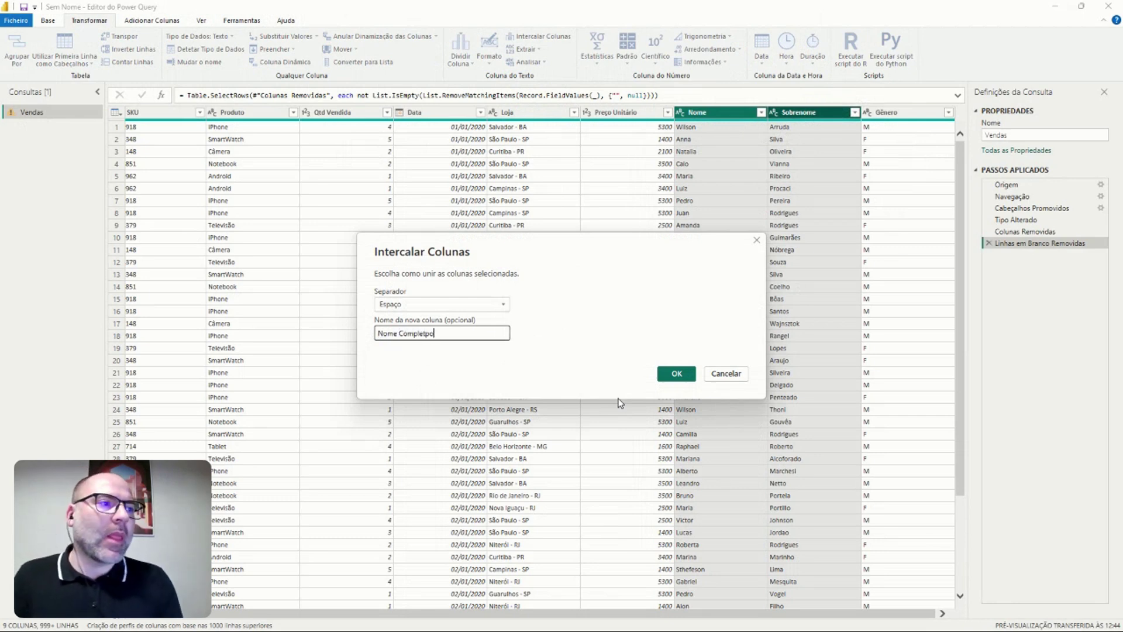
type("o")
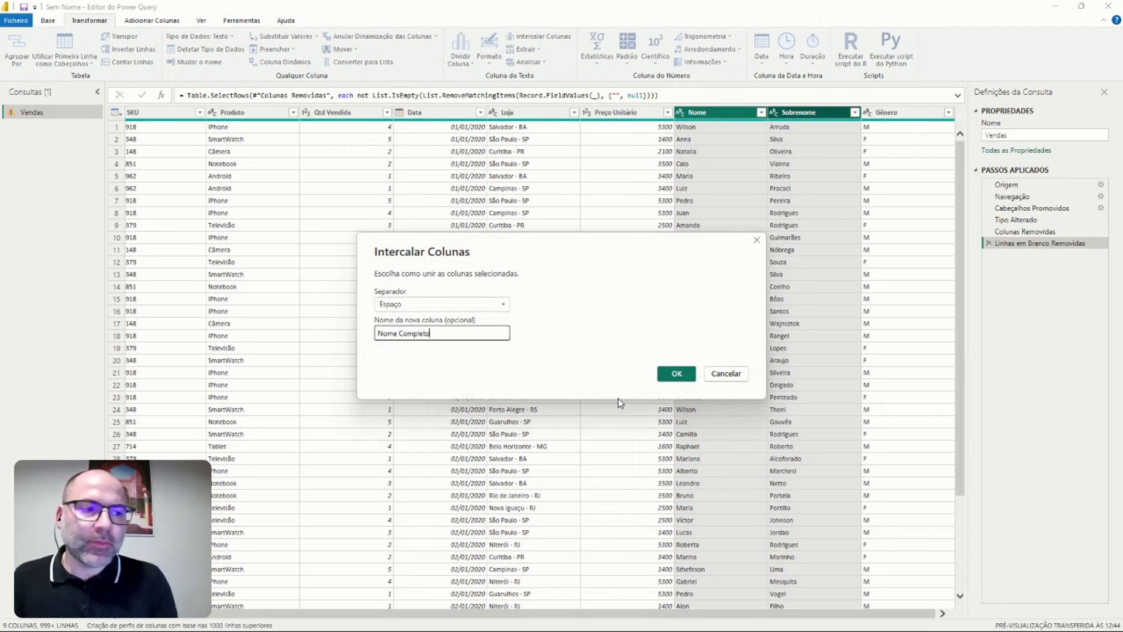
left_click(674, 377)
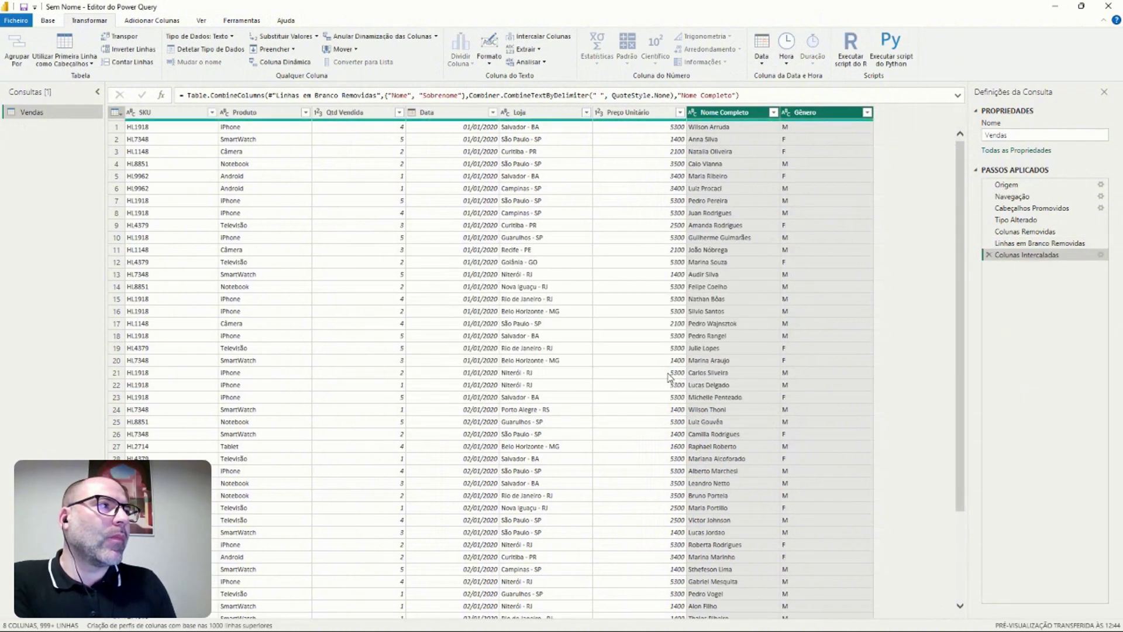
left_click(711, 114)
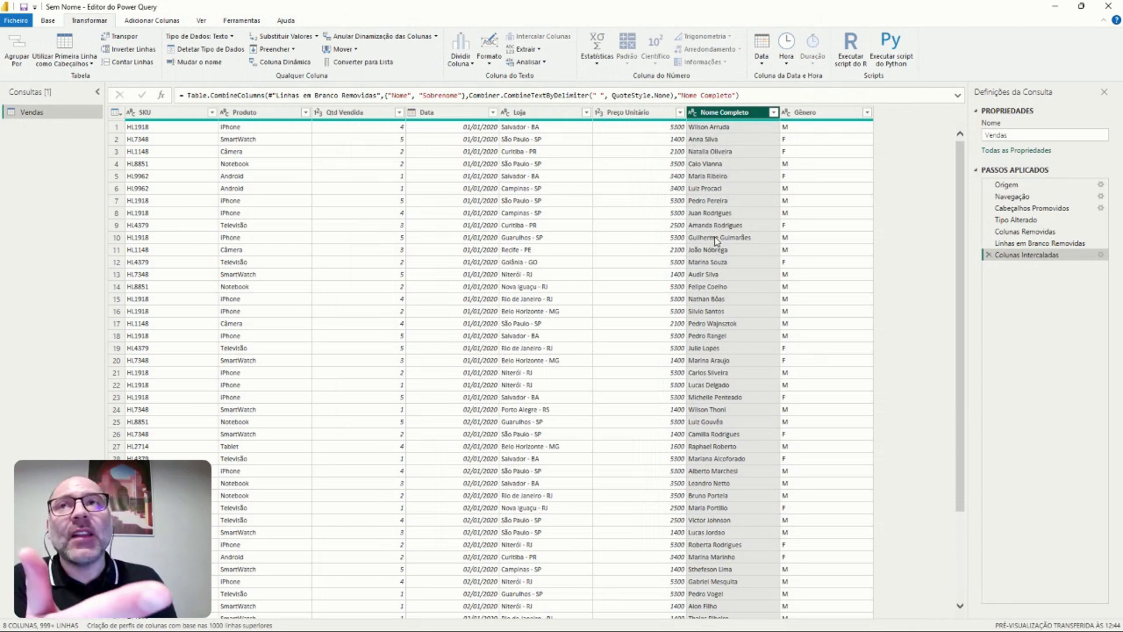
Step: Split the Loja column by the custom delimiter " - " at each occurrence of the delimiter
left_click(539, 114)
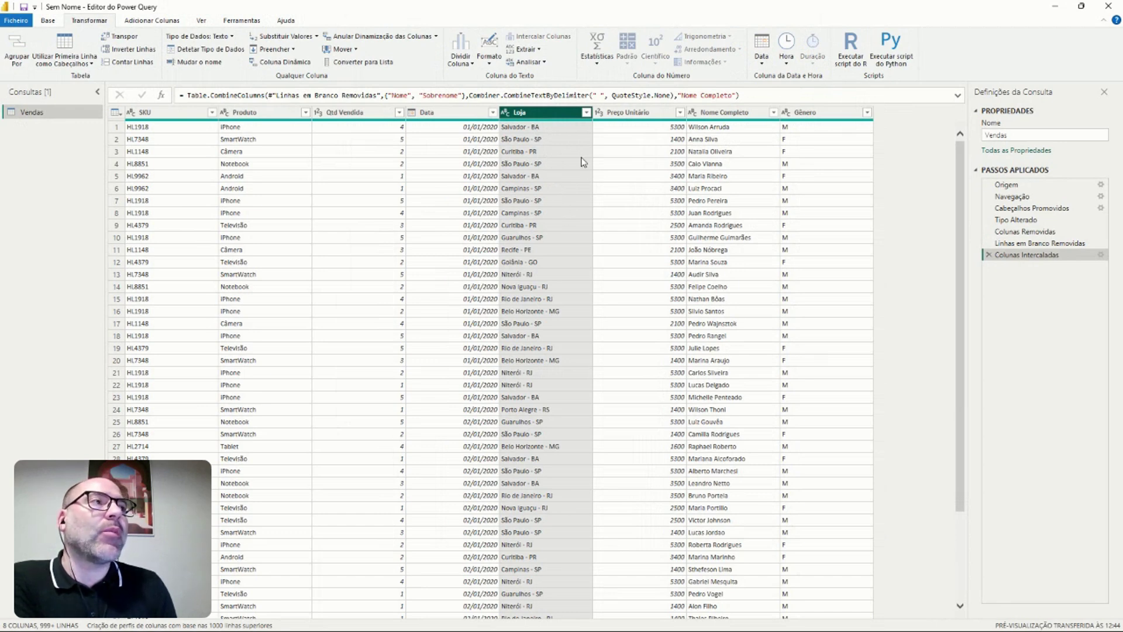
left_click(148, 23)
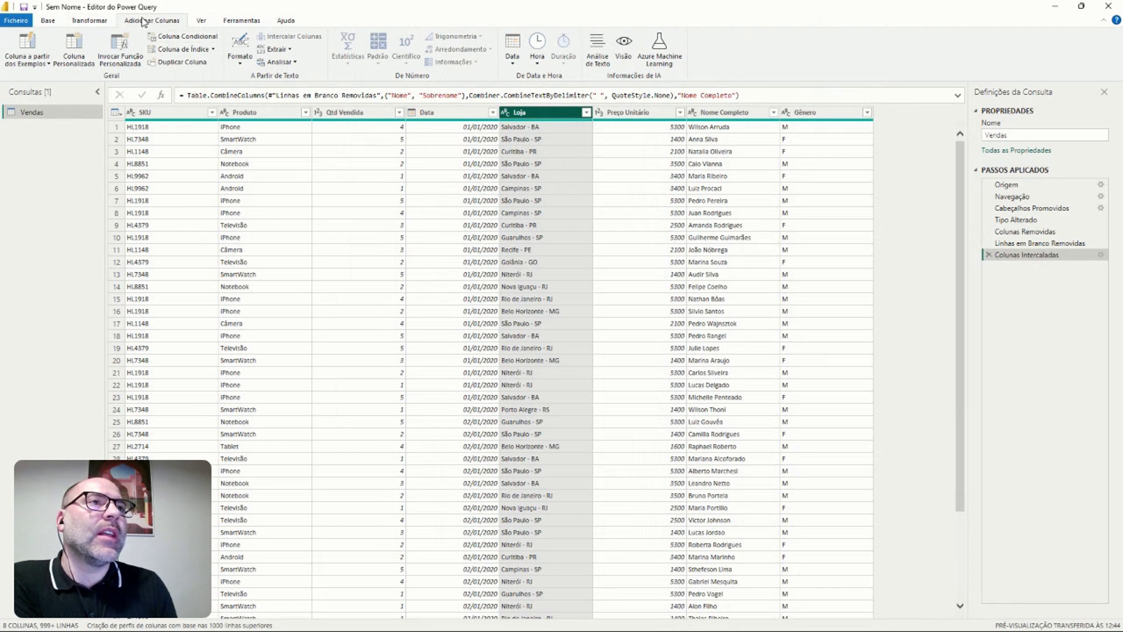
right_click(559, 116)
key("Escape")
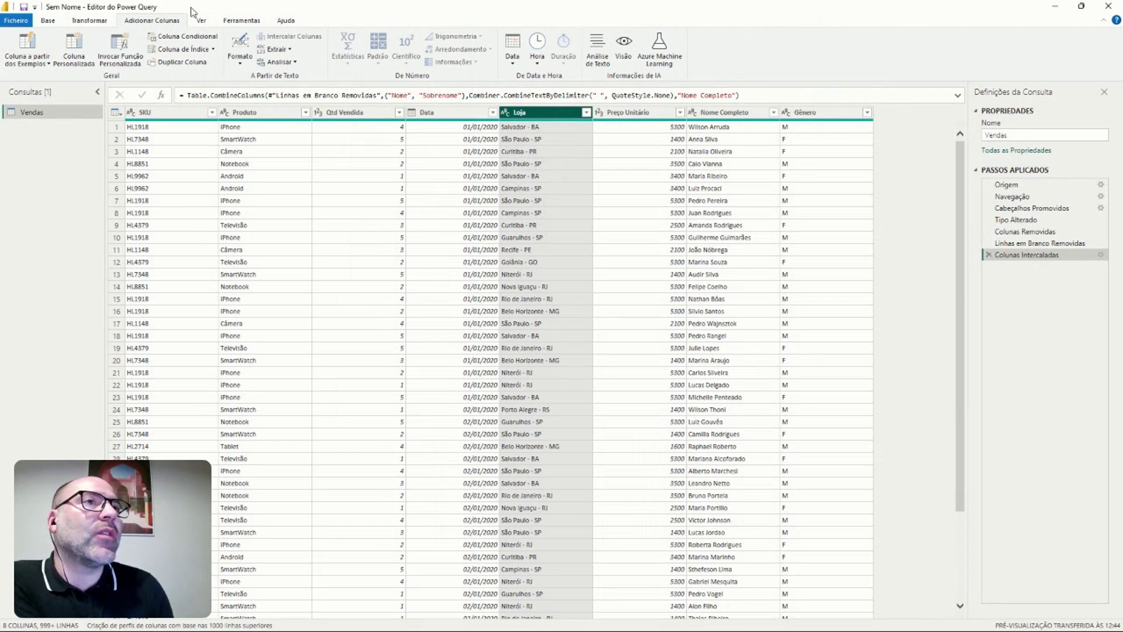
left_click(88, 21)
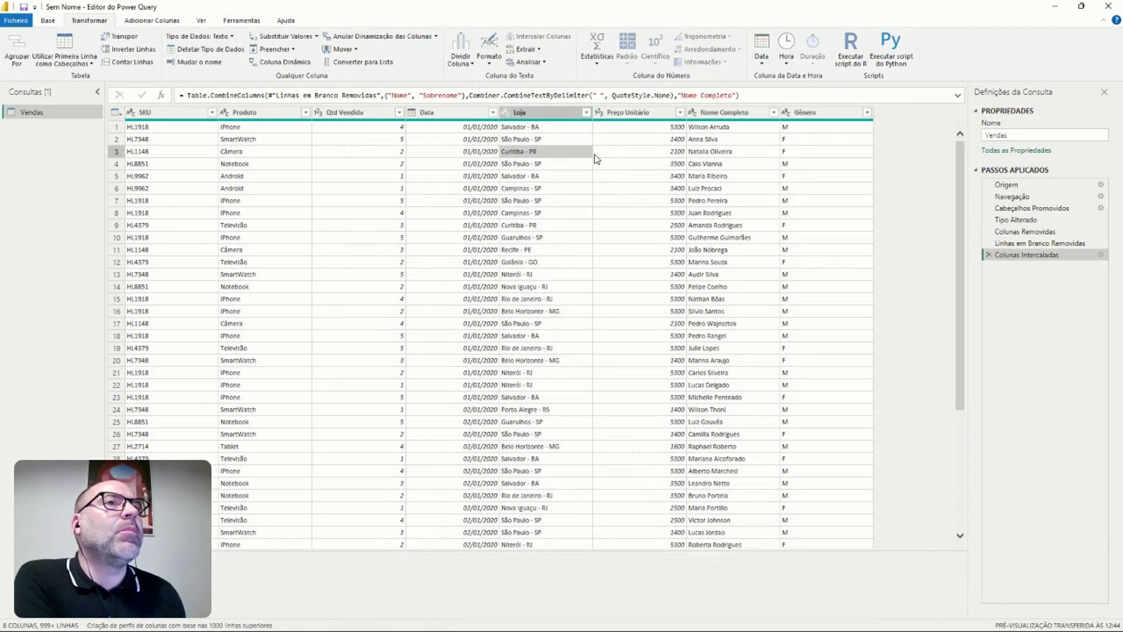
left_click(561, 118)
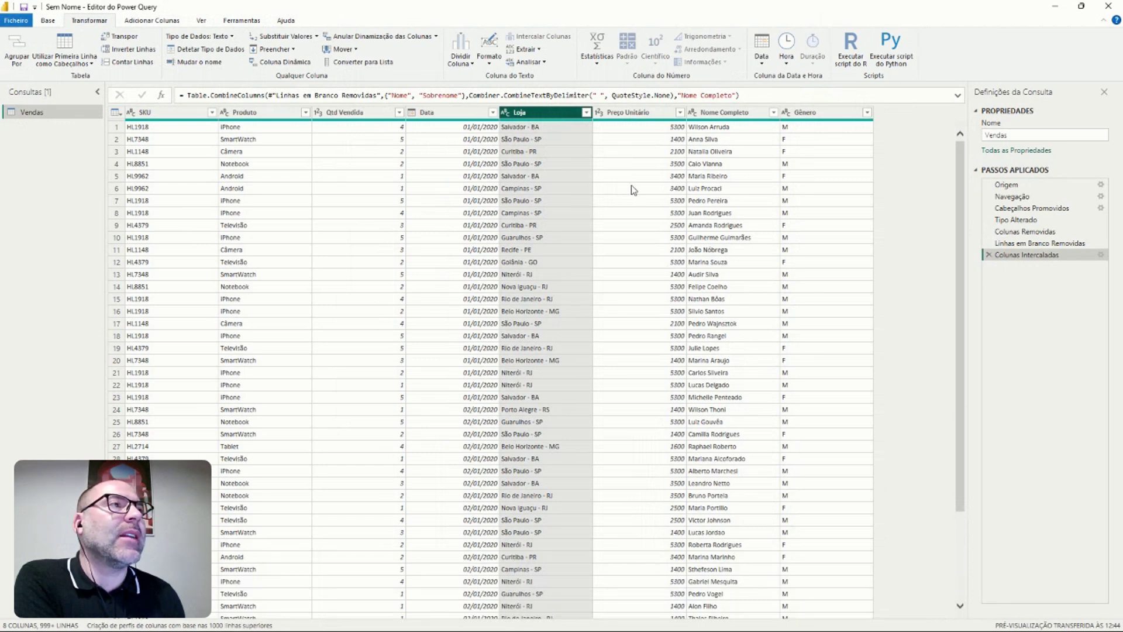
left_click(464, 63)
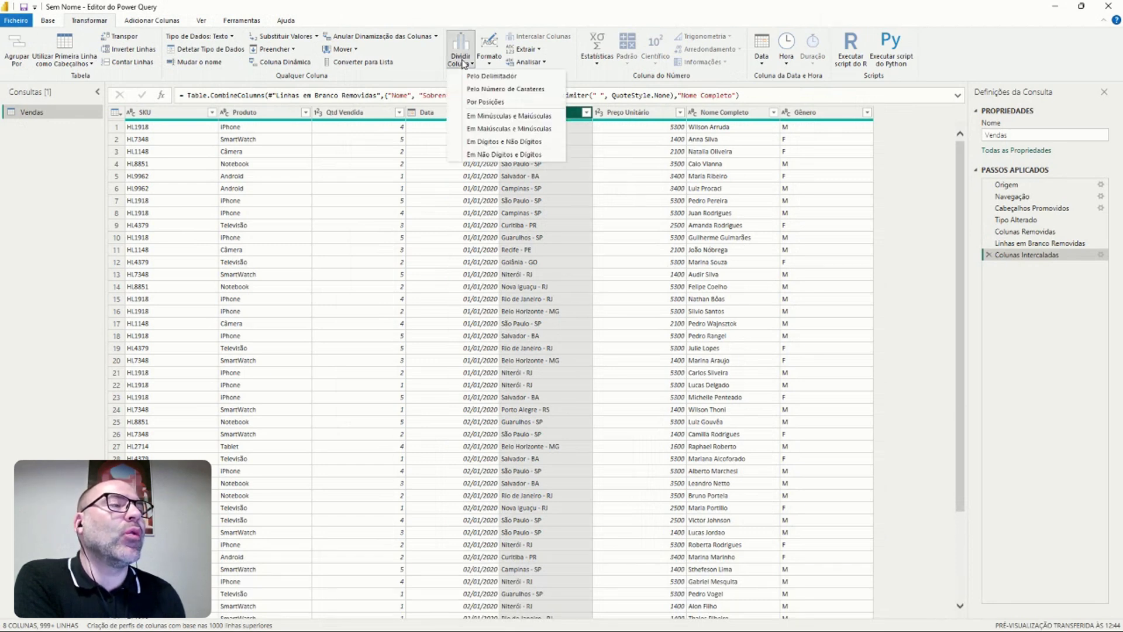
left_click(486, 76)
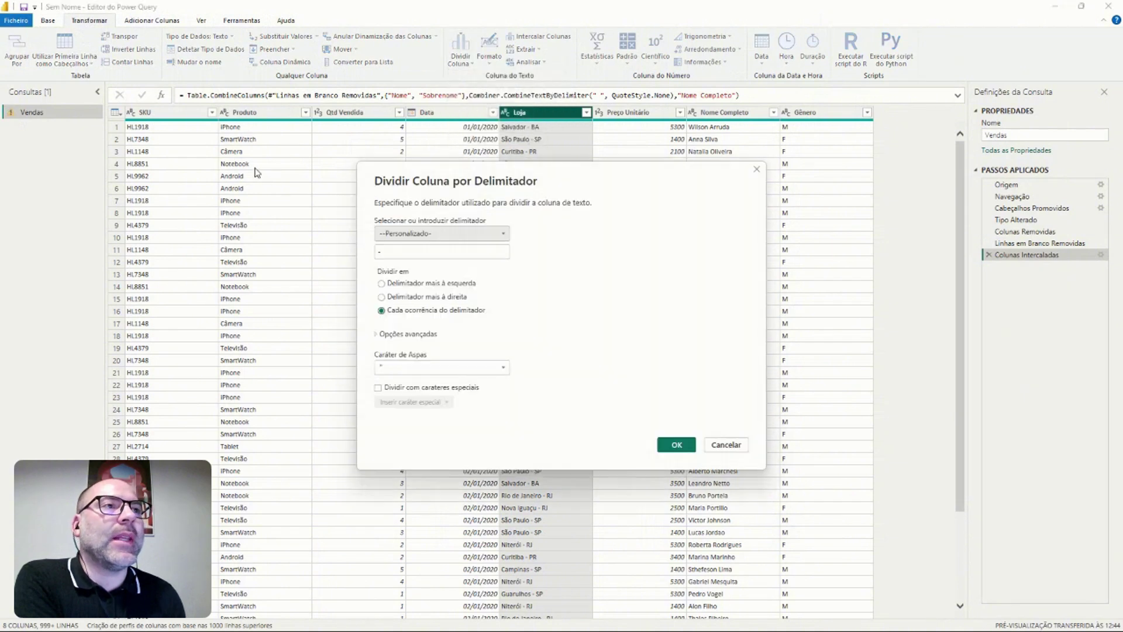
double_click(422, 252)
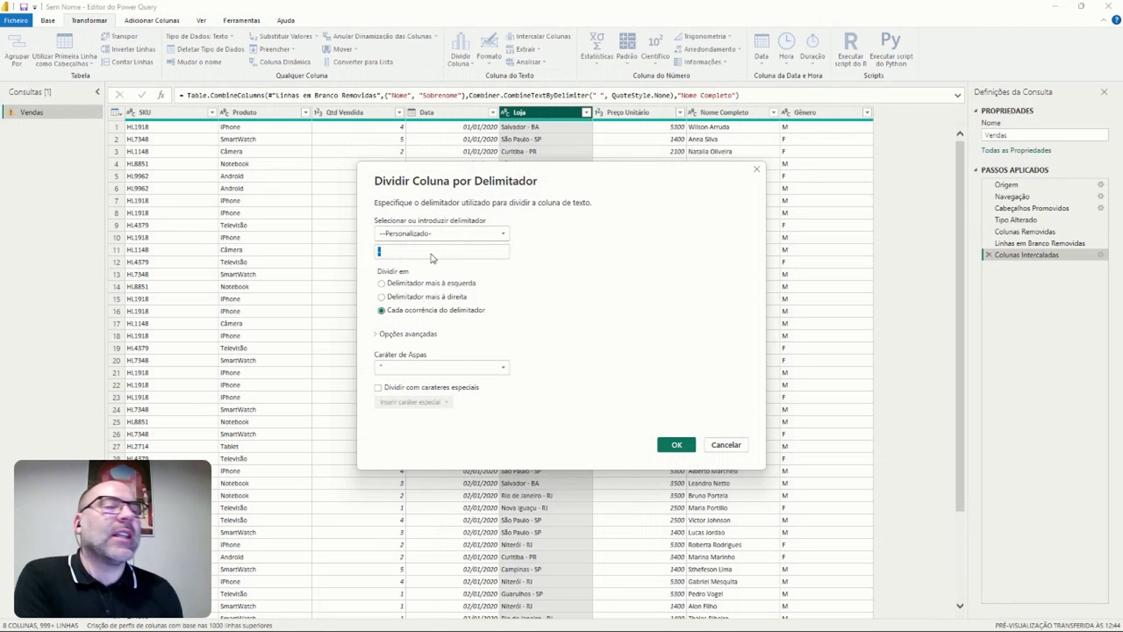
left_click(400, 257)
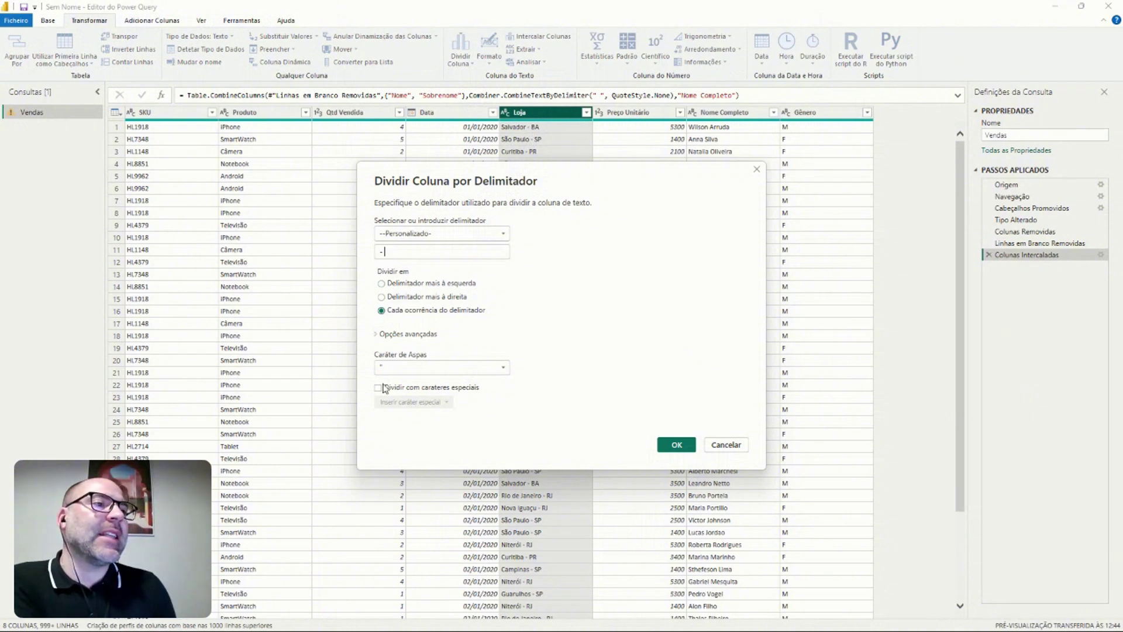
left_click(681, 452)
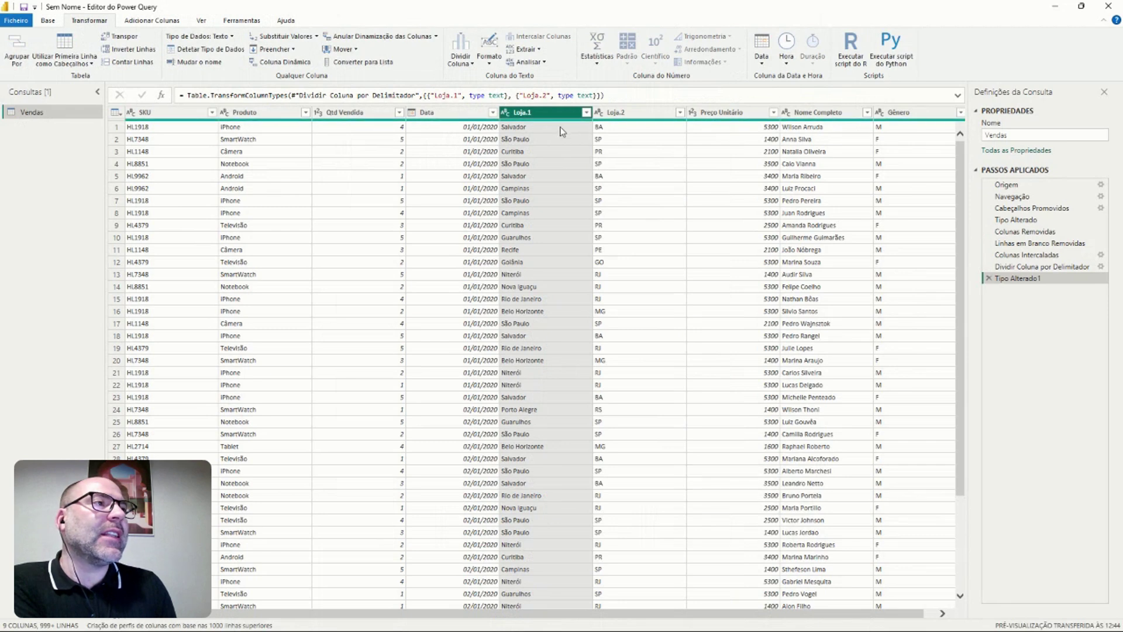
Step: Rename the split columns Loja.1 and Loja.2 as Cidade and Estado
double_click(537, 112)
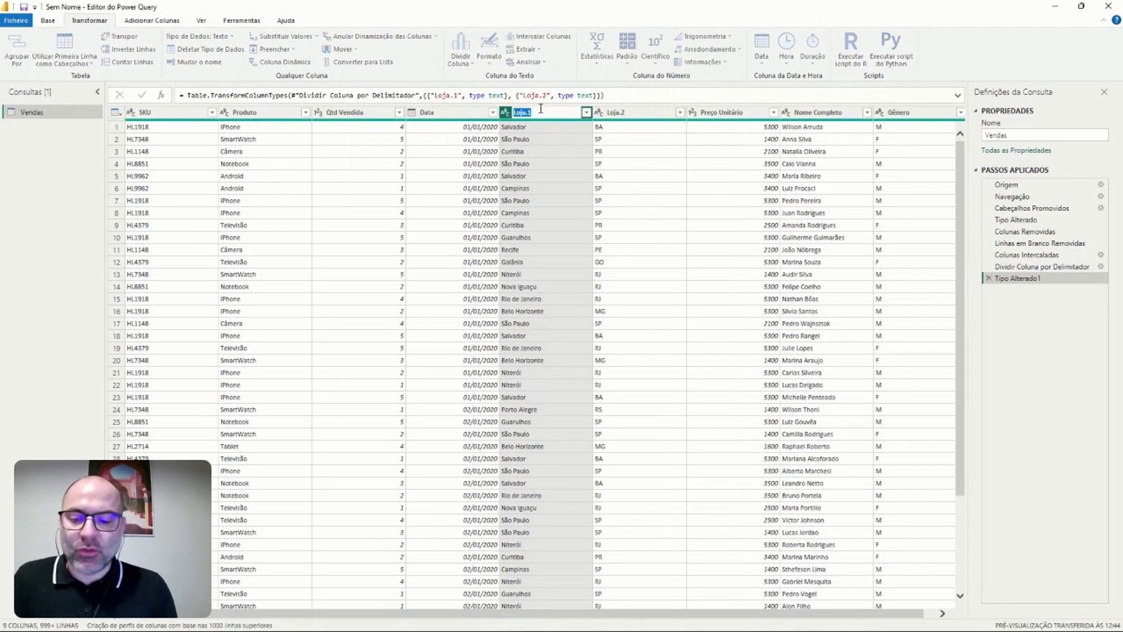
type("Cidade")
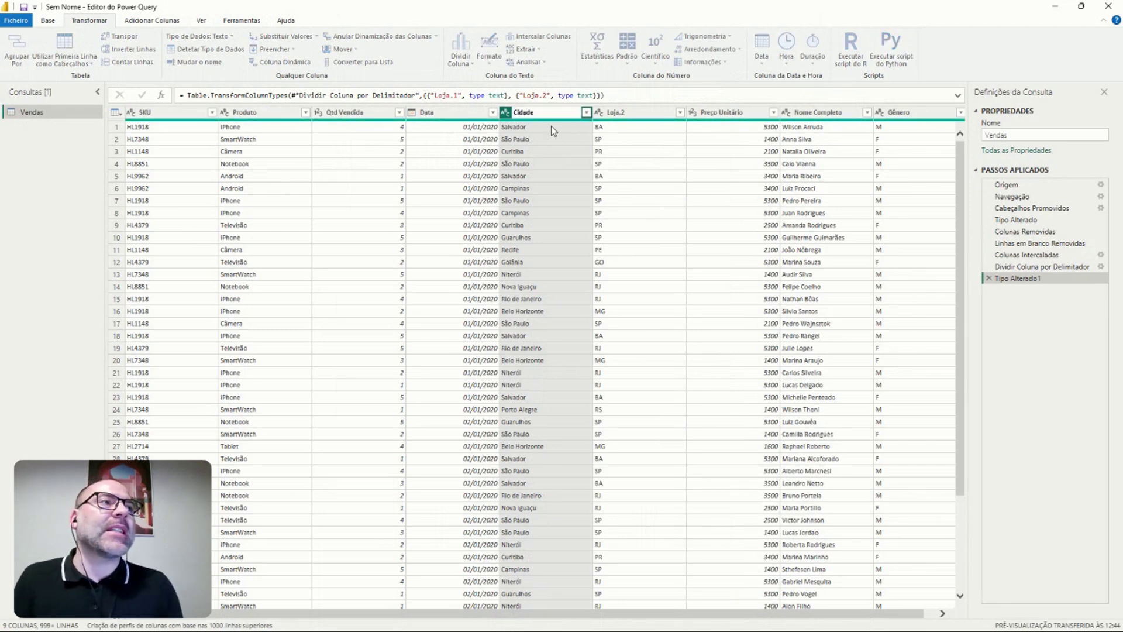
key("Return")
double_click(616, 117)
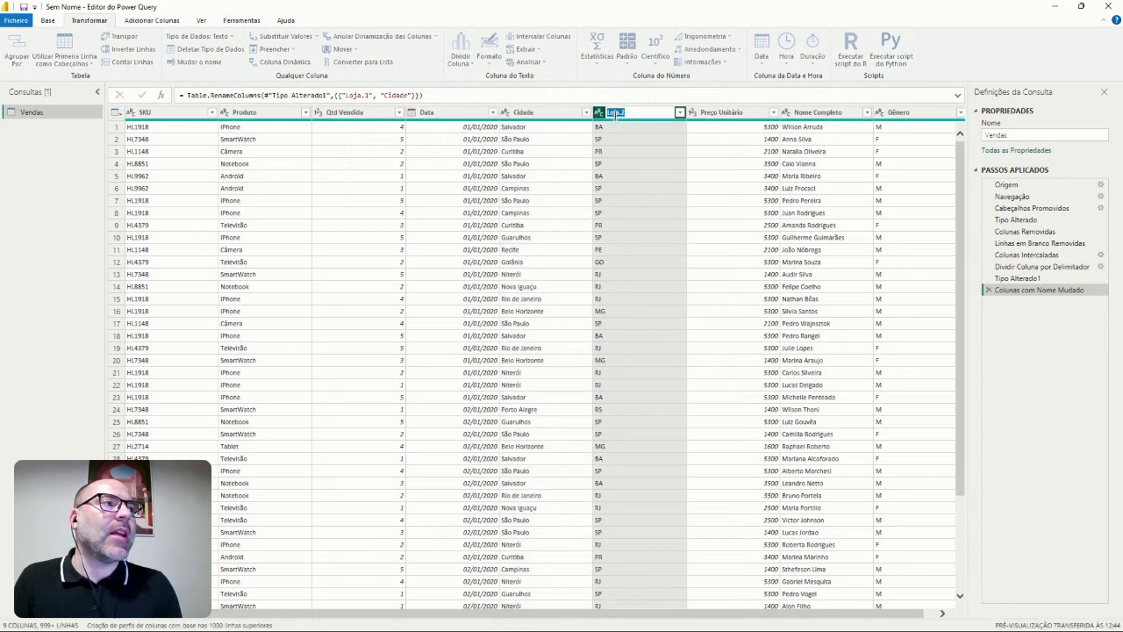
type("Estado")
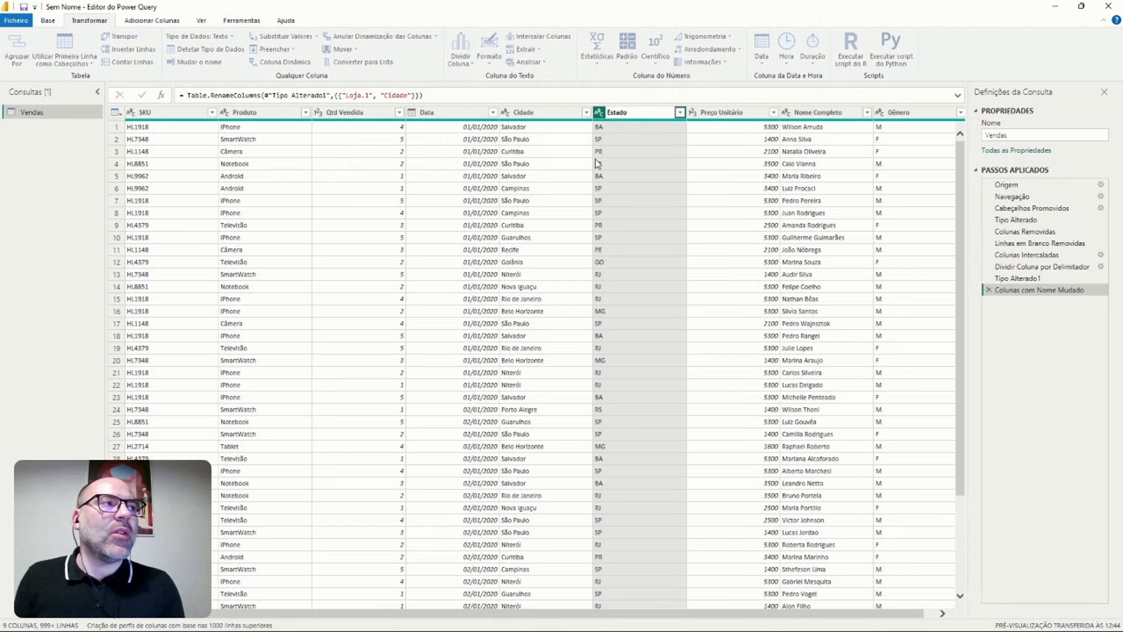
key("Return")
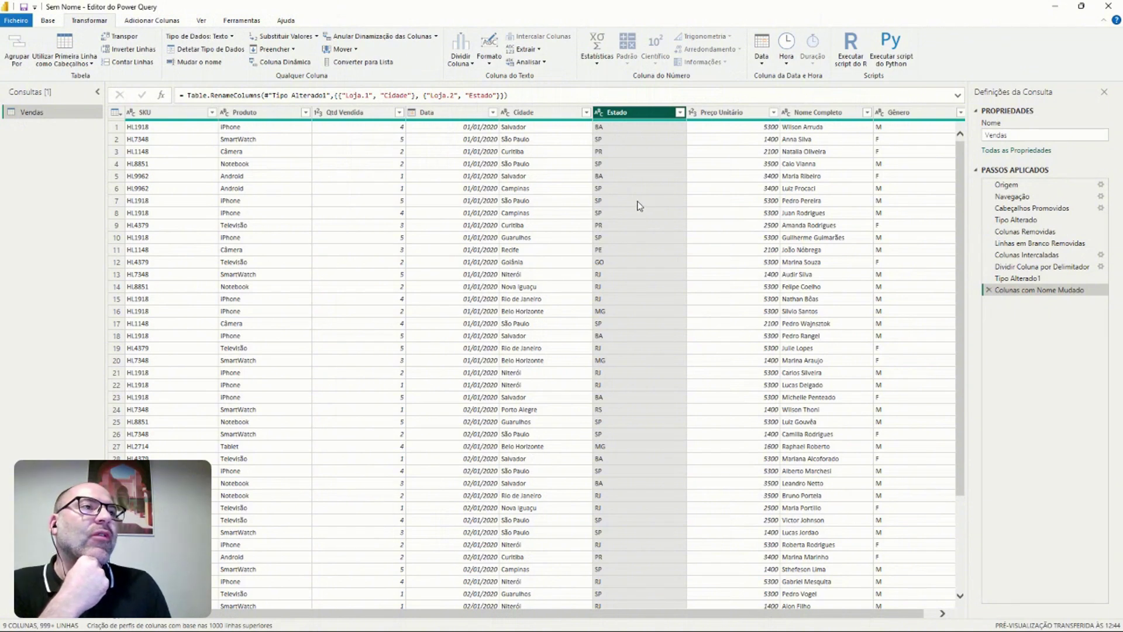
Step: Replace the value M with Masculino in the Gênero column
left_click(890, 114)
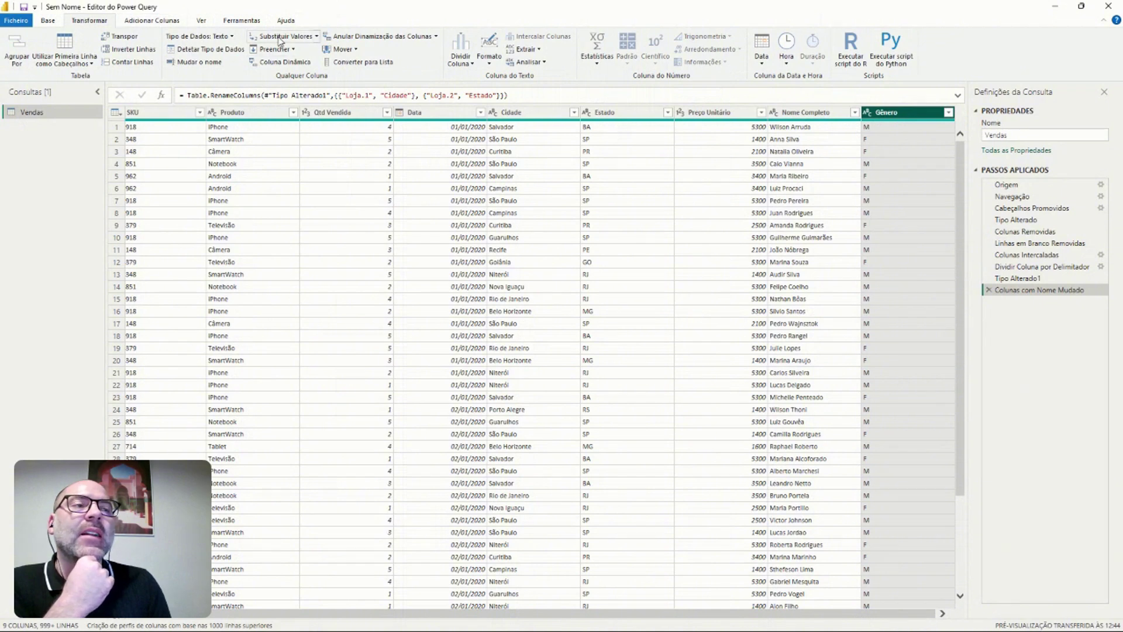
left_click(279, 39)
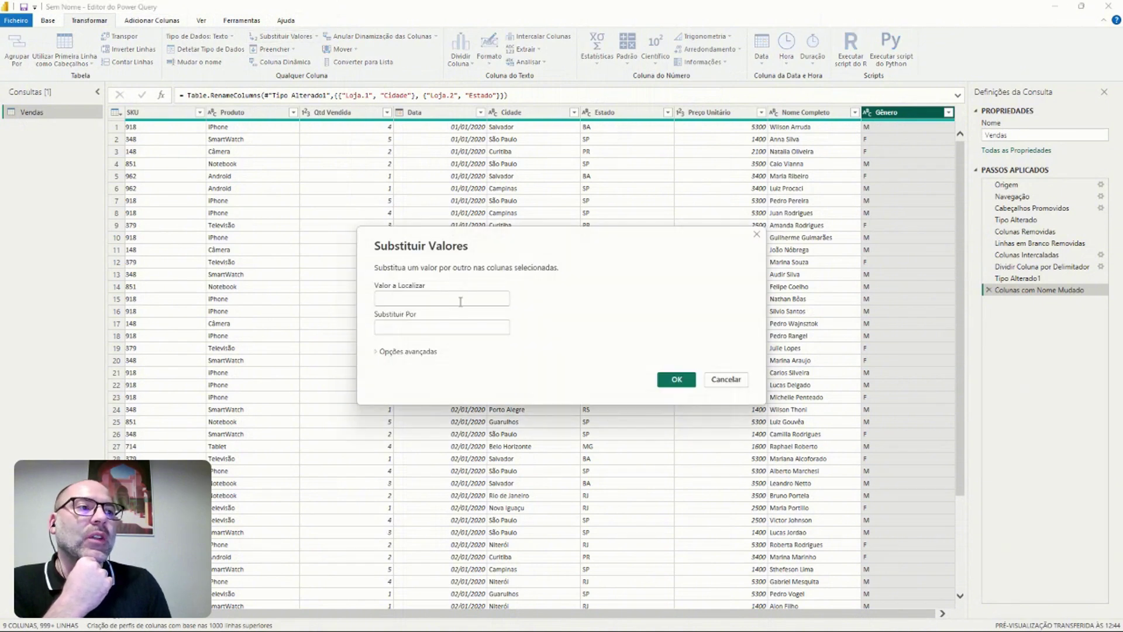
left_click(448, 300)
type("M")
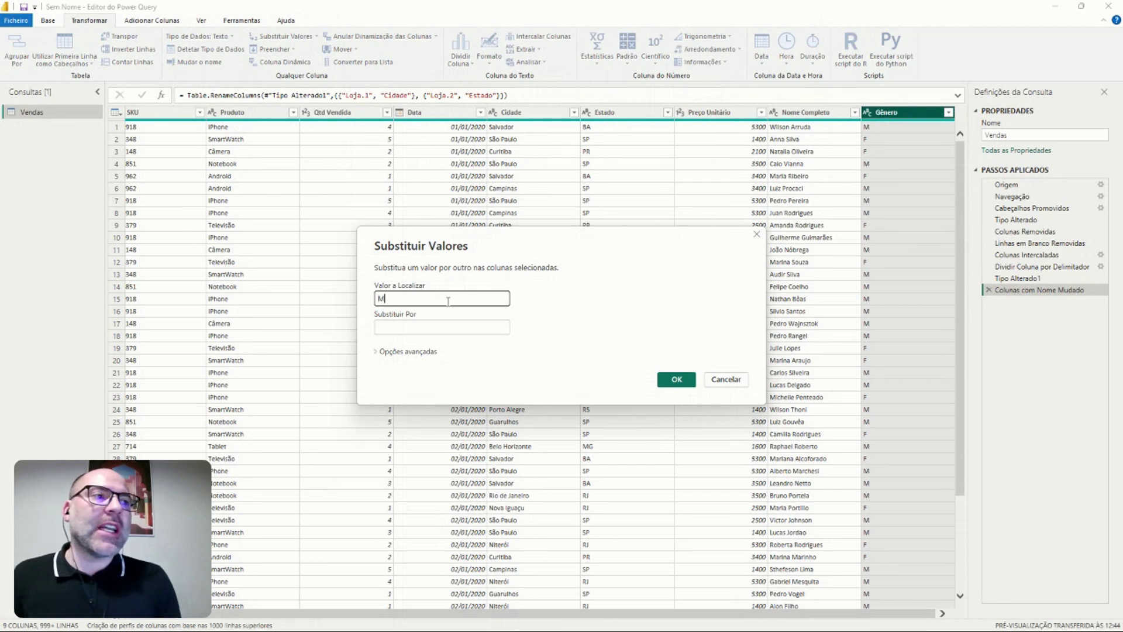
left_click(432, 328)
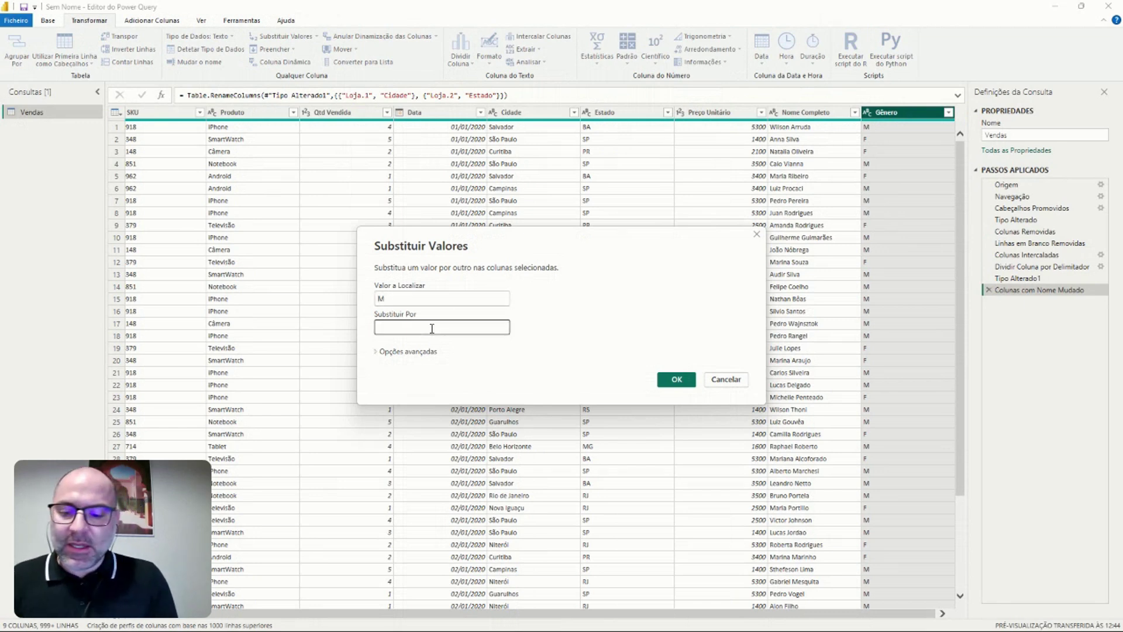
type("Masculino")
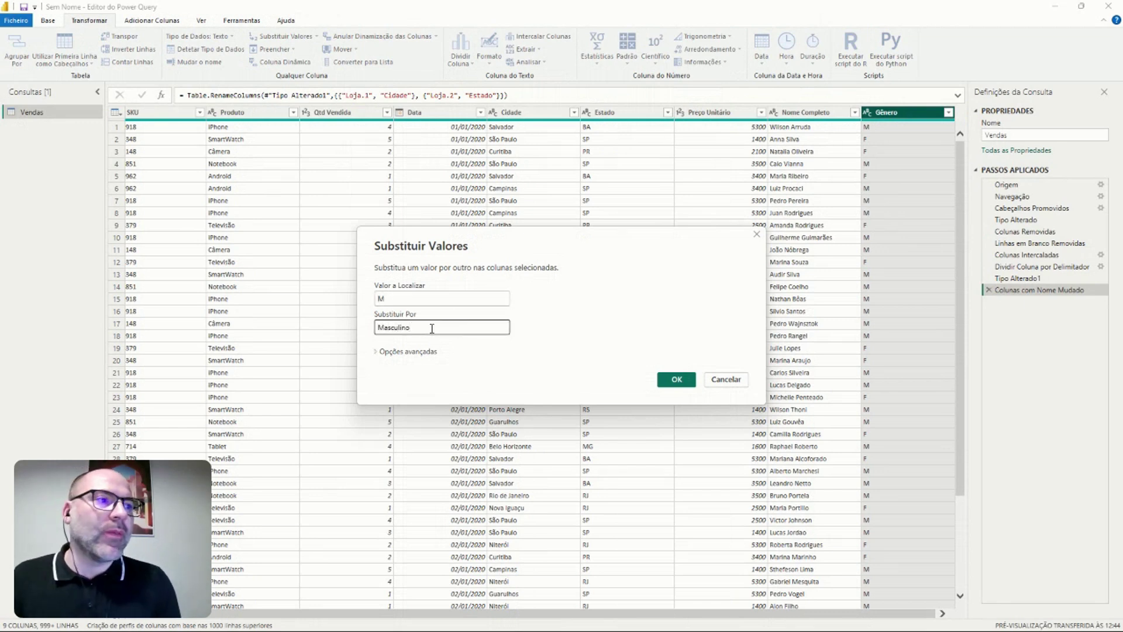
left_click(673, 379)
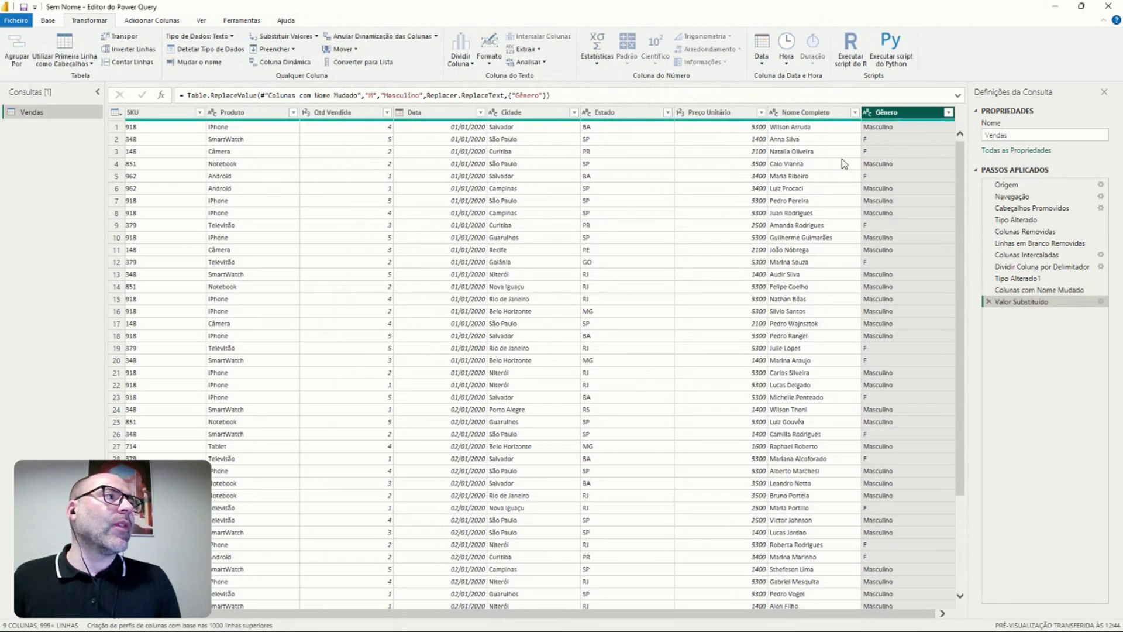
Step: Replace the value F with Feminino in the Gênero column
left_click(280, 36)
type("F")
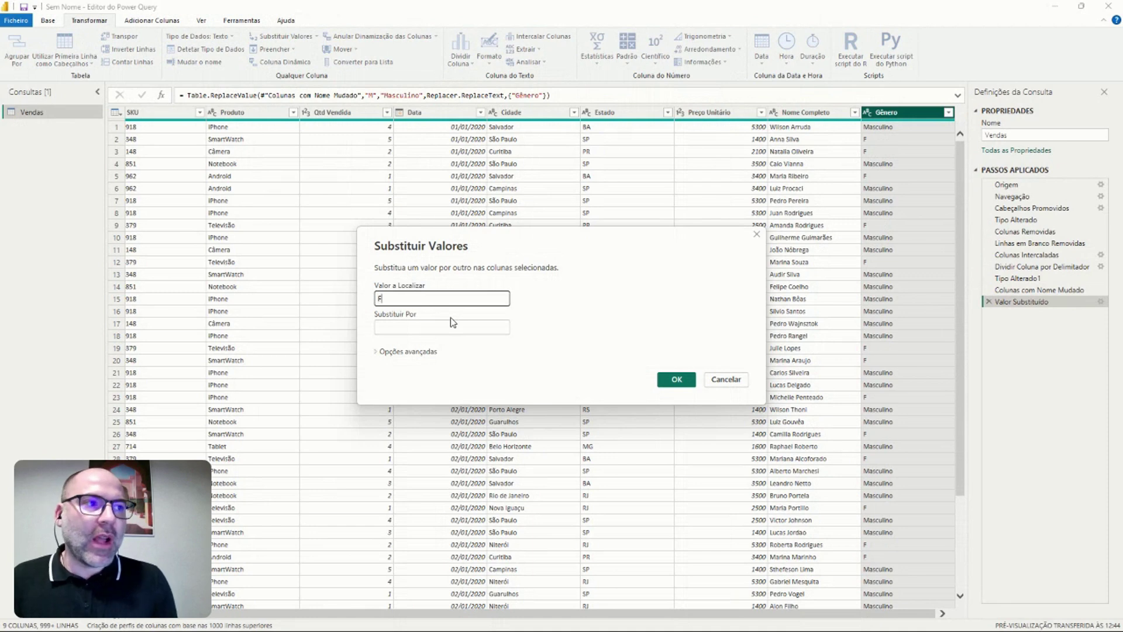
key("Tab")
type("Fem")
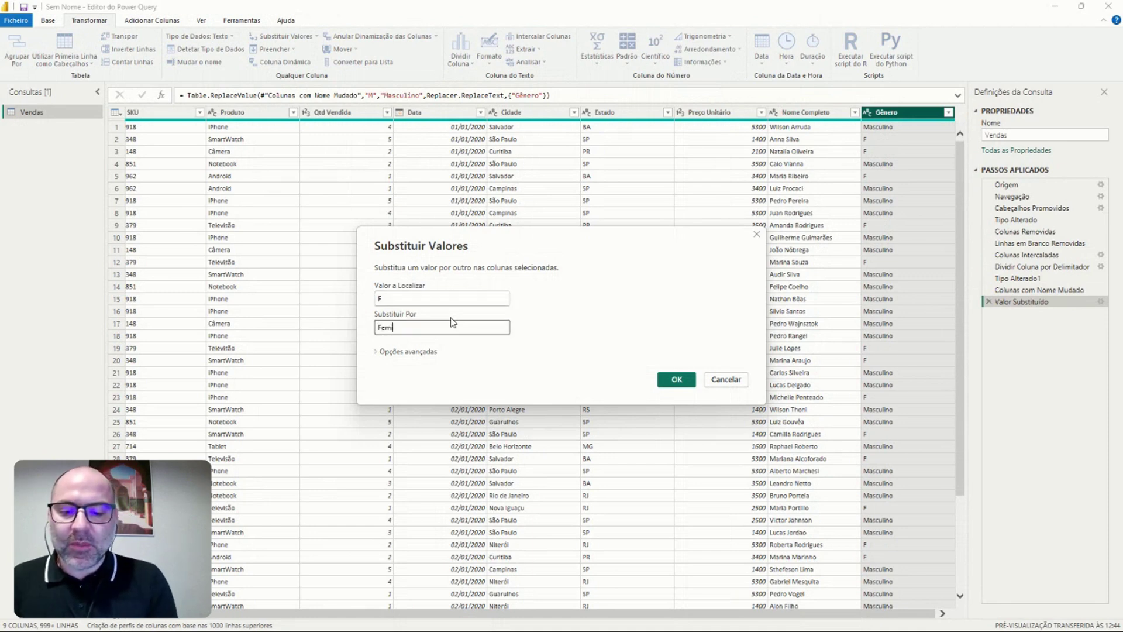
type("inino")
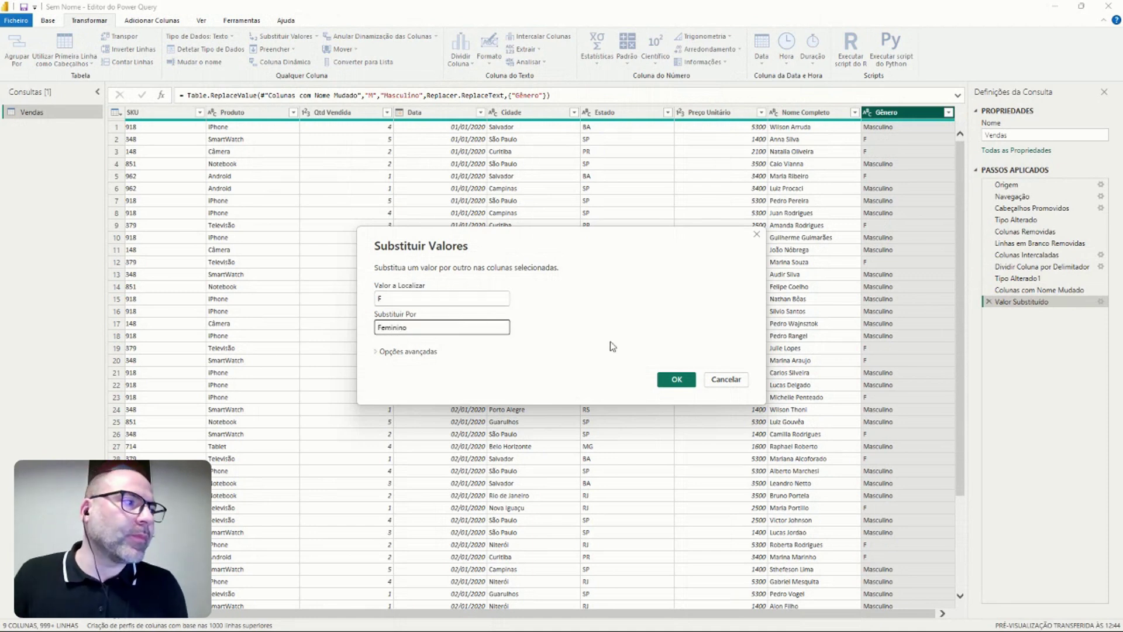
left_click(675, 378)
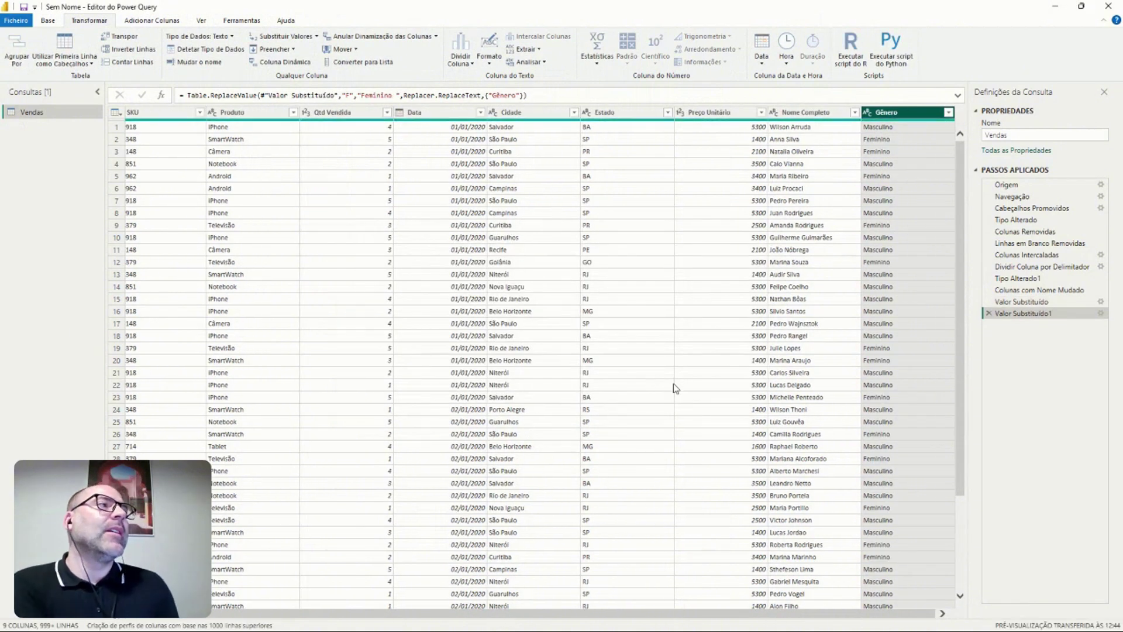
left_click_drag(675, 615, 734, 618)
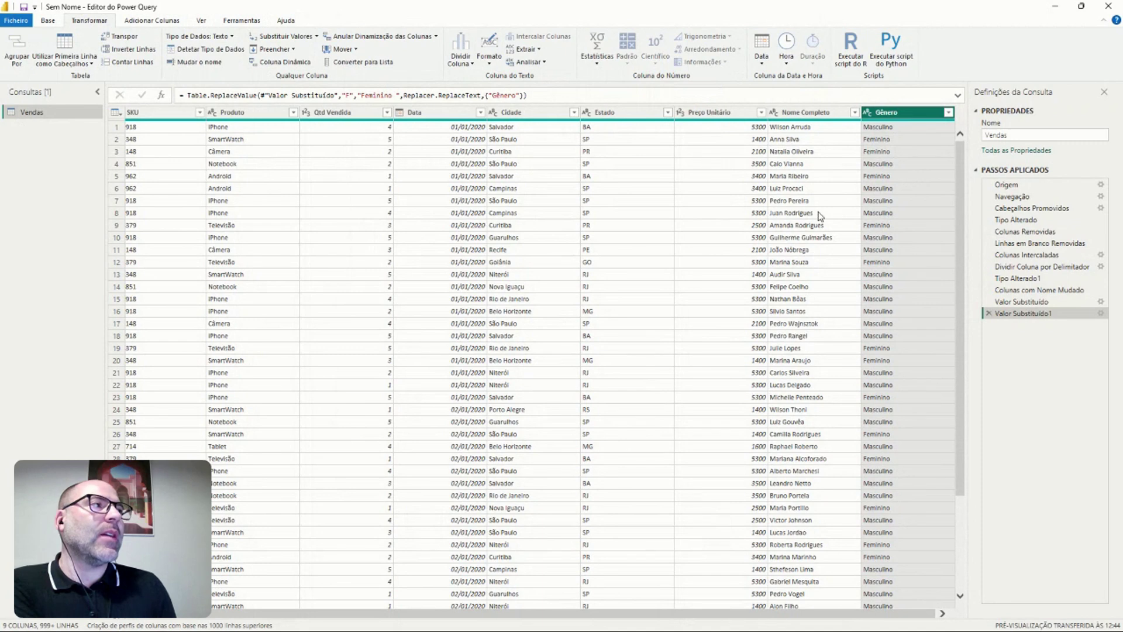
left_click(774, 176)
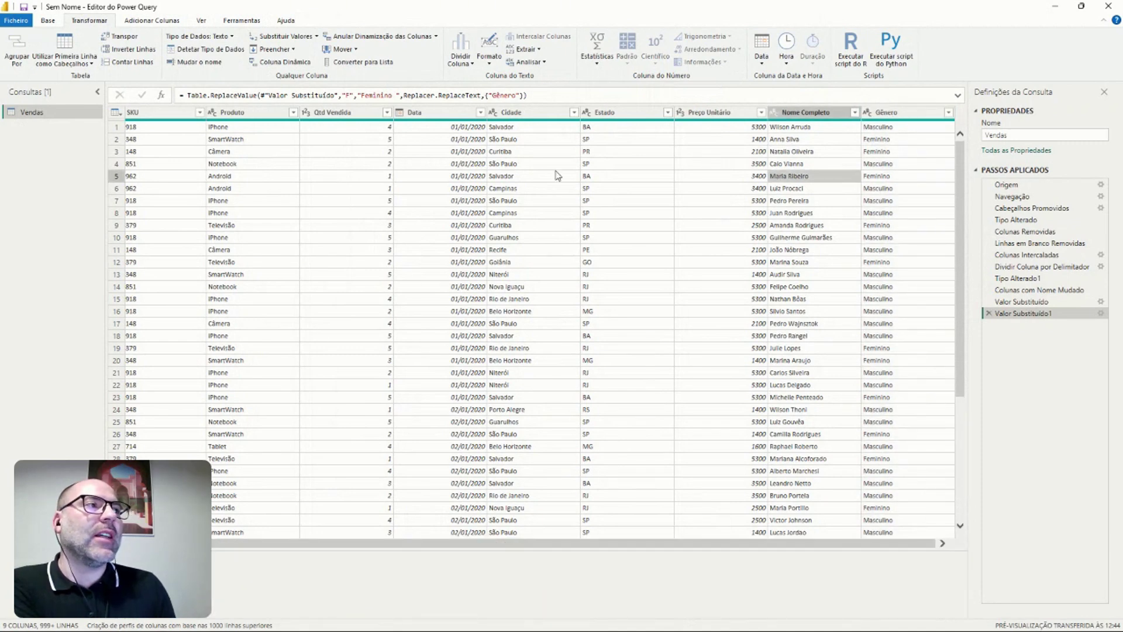
left_click_drag(649, 545, 596, 543)
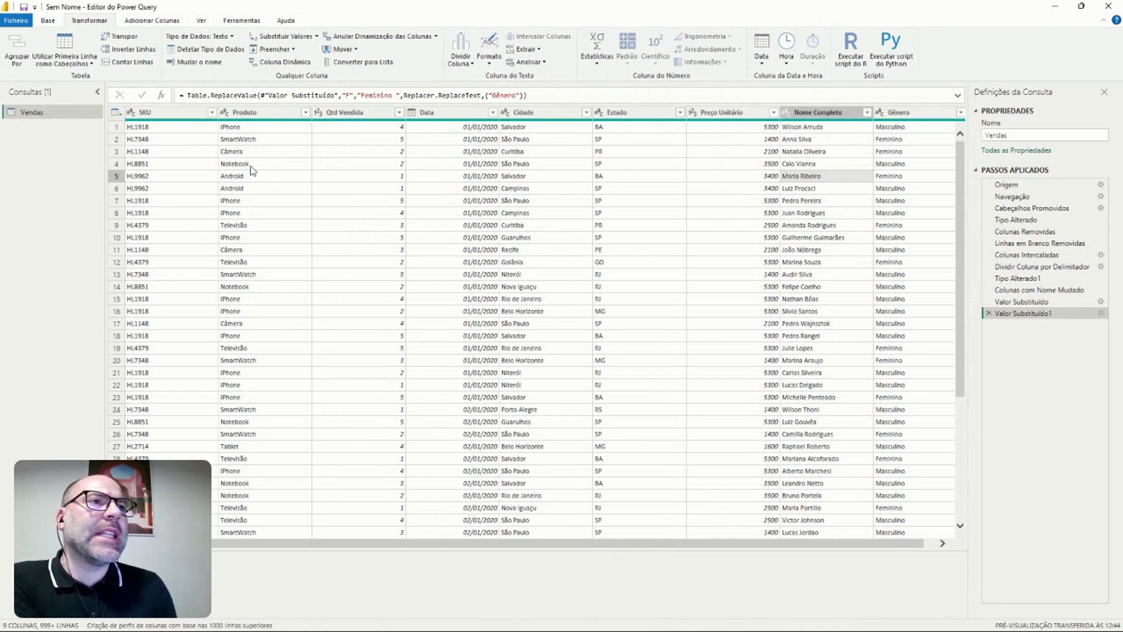
Step: Add a new column that multiplies Qtd Vendida by Preço Unitário
left_click(363, 115)
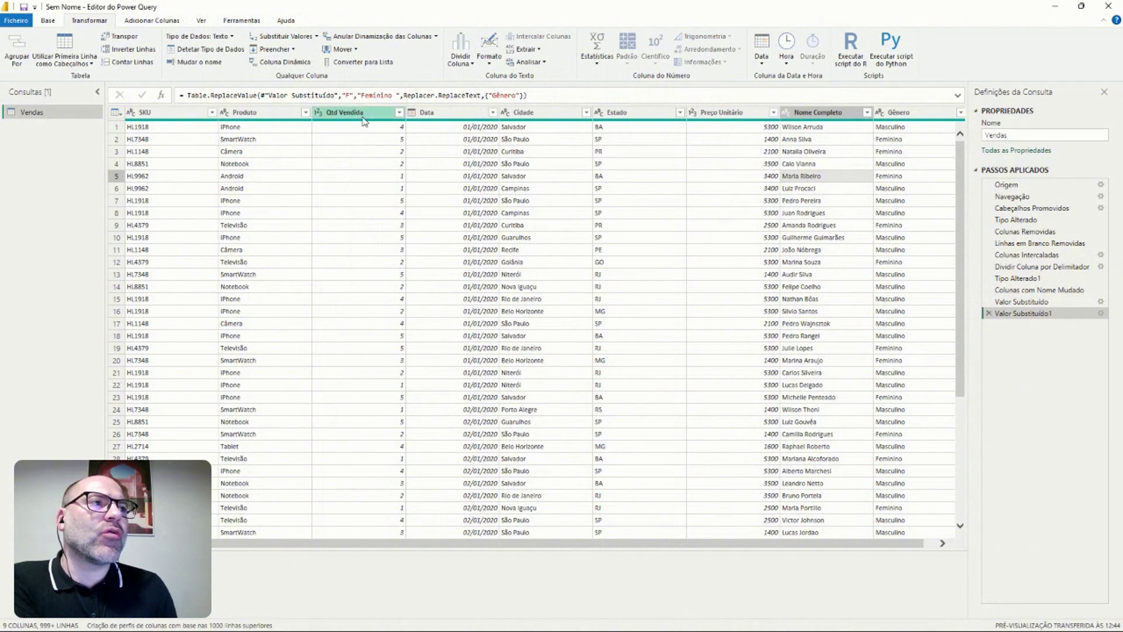
left_click(741, 117)
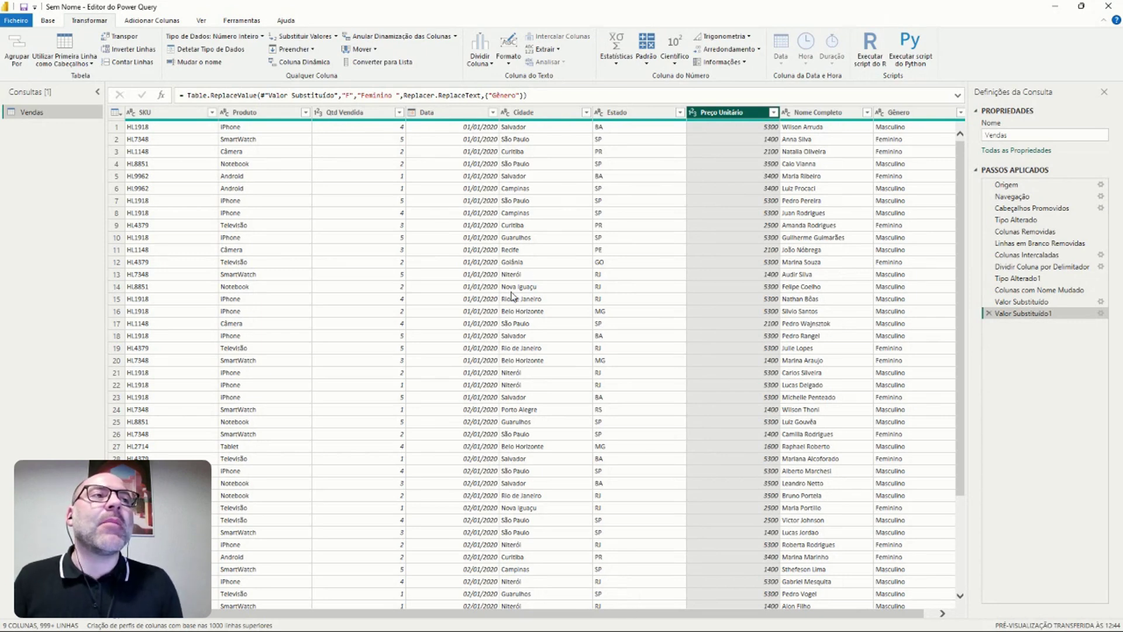
left_click(346, 114)
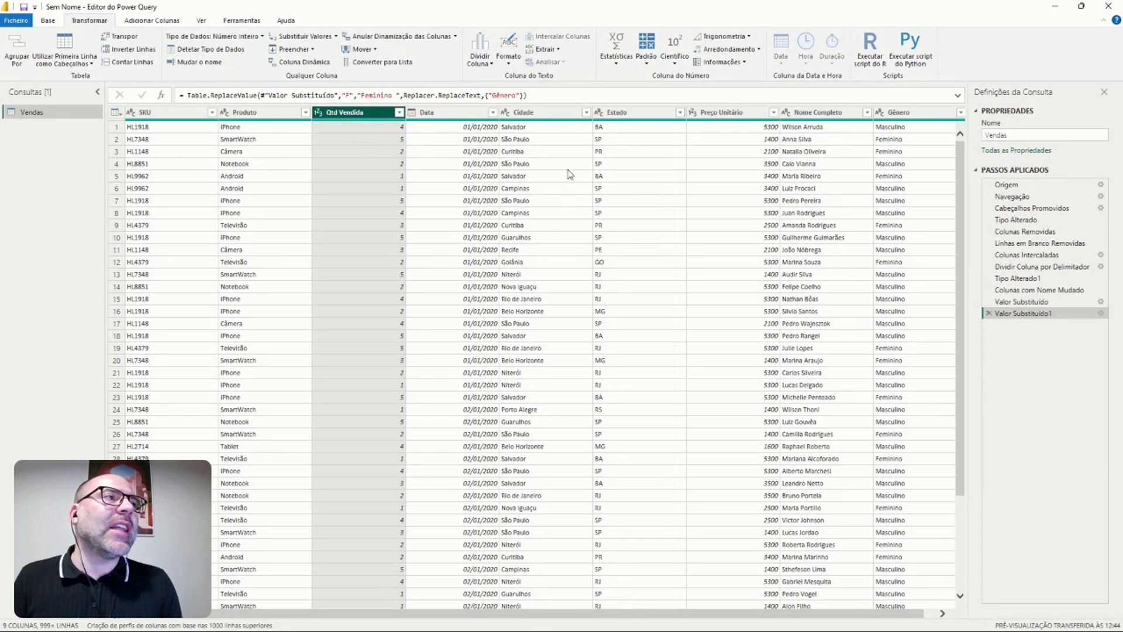
left_click(718, 113, "ctrl")
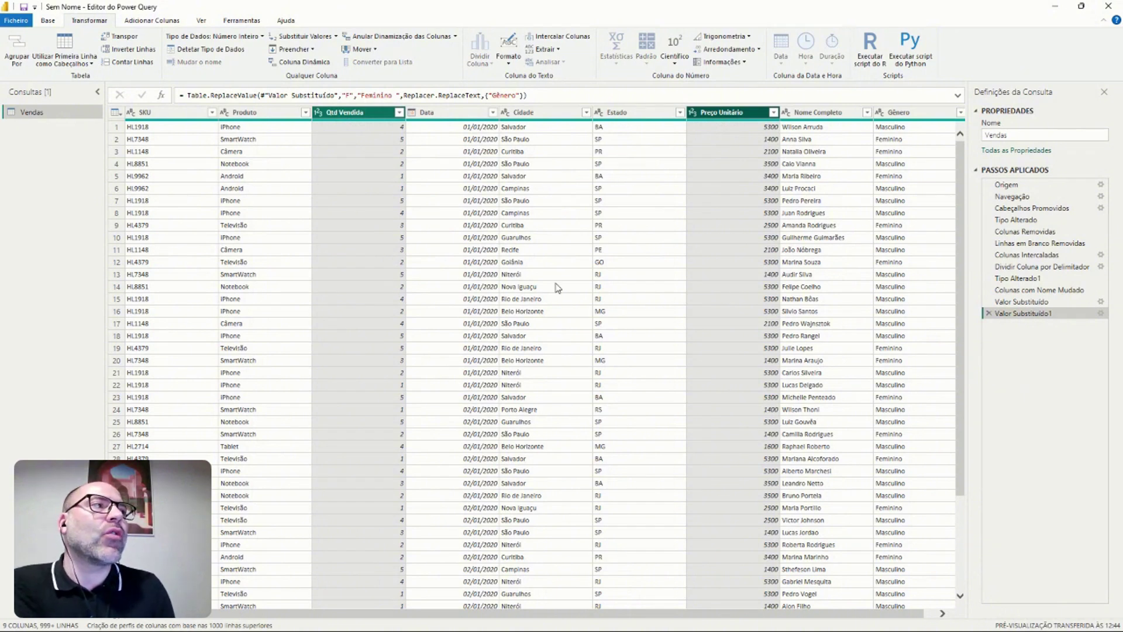
left_click(136, 21)
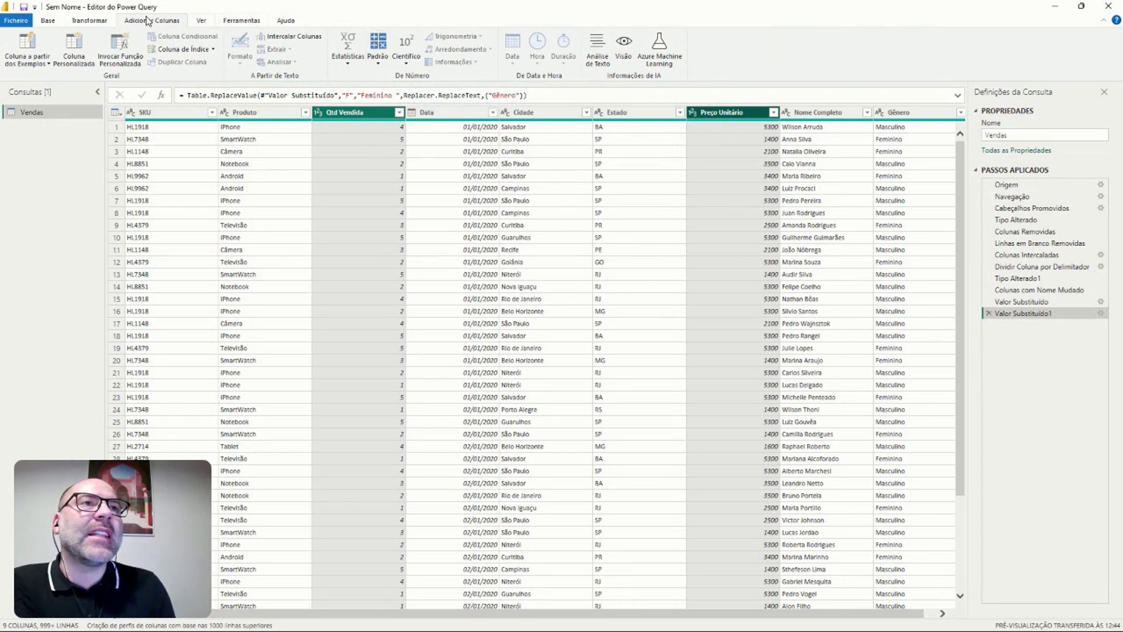
left_click(378, 61)
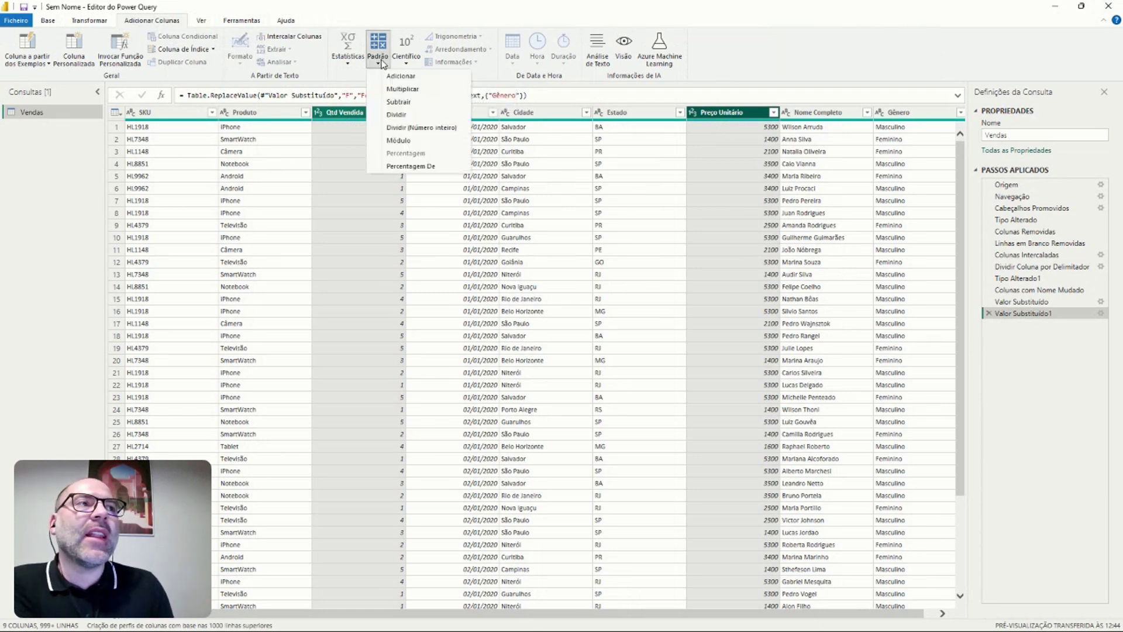
left_click(402, 96)
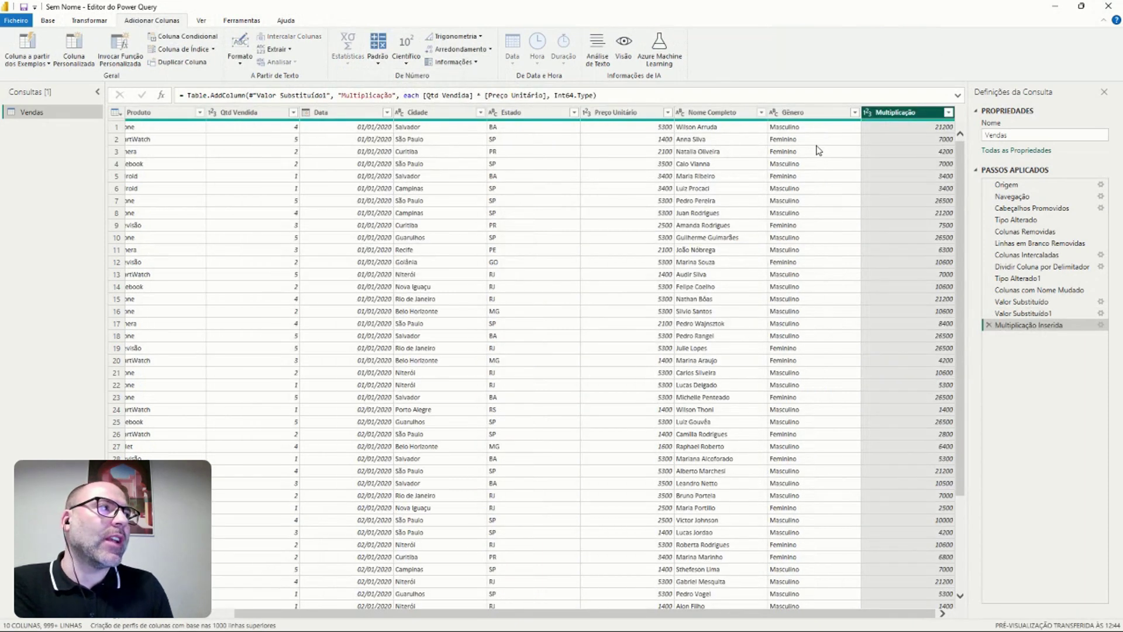
Step: Rename the new multiplication column as Valor Total
double_click(890, 114)
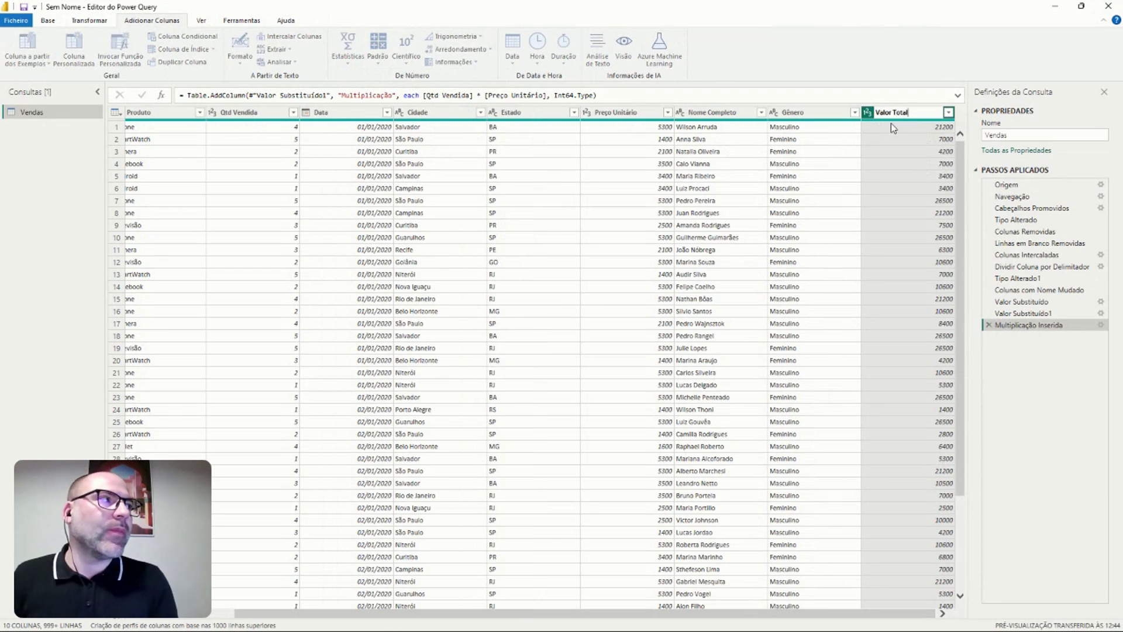
key("Return")
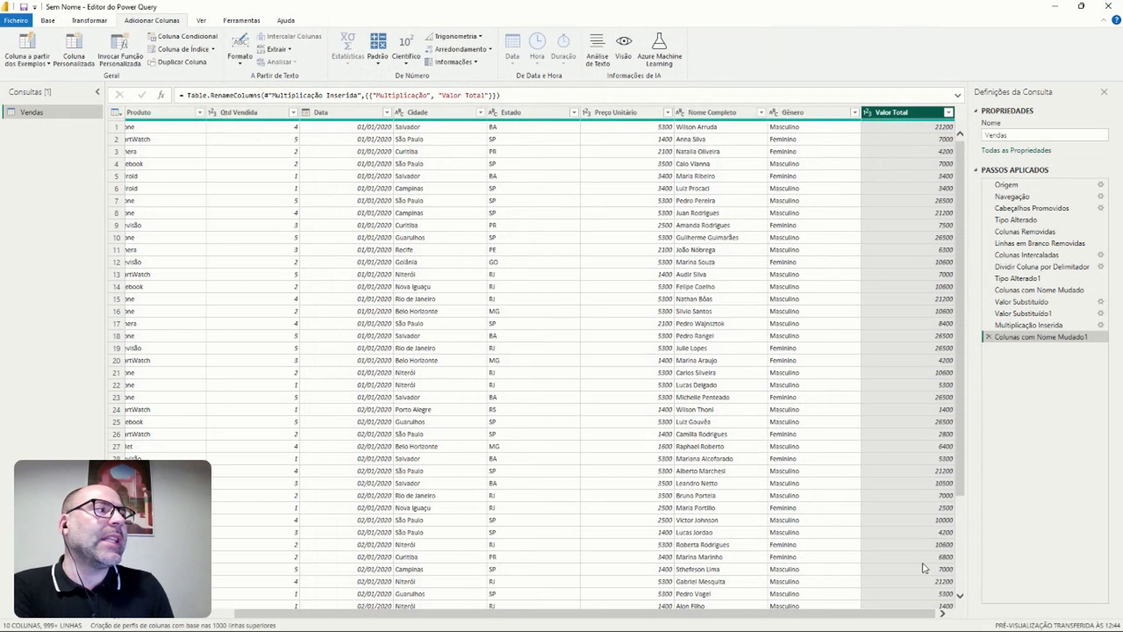
scroll(573, 610, "left", 3)
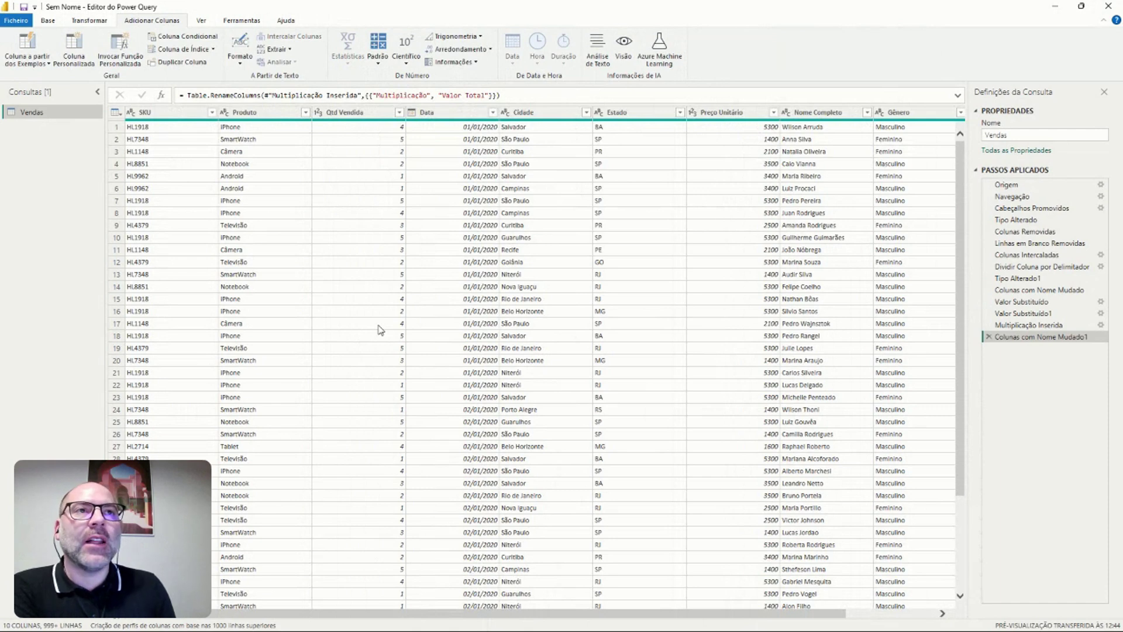
Step: Close the Power Query editor and apply the transformations to load the Vendas table into Power BI Desktop
left_click(89, 21)
left_click(51, 23)
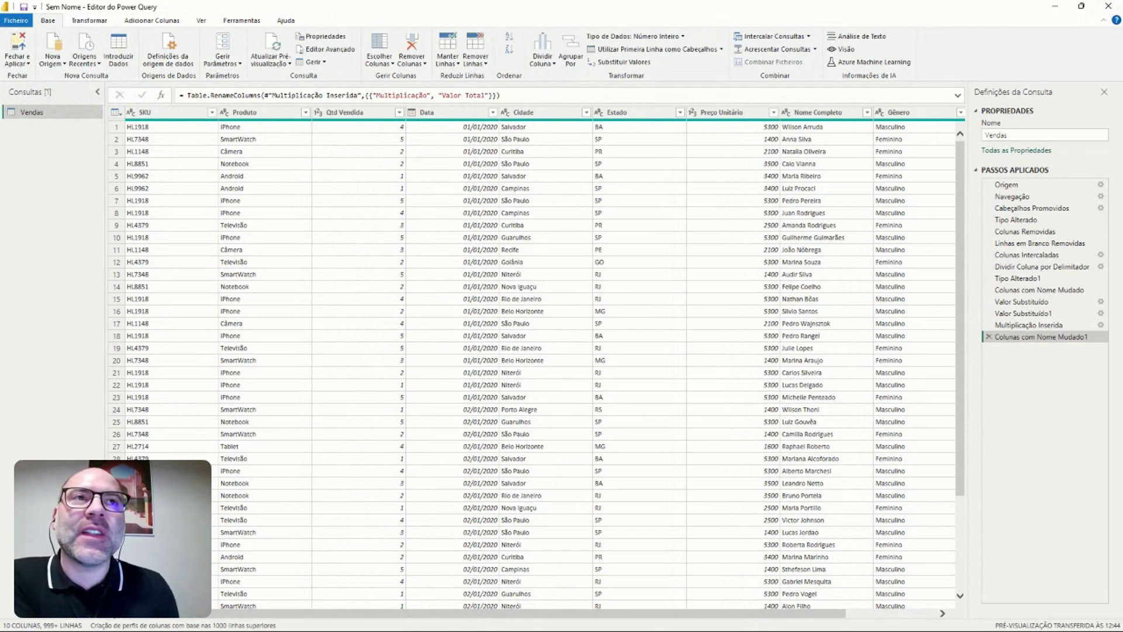
left_click(18, 48)
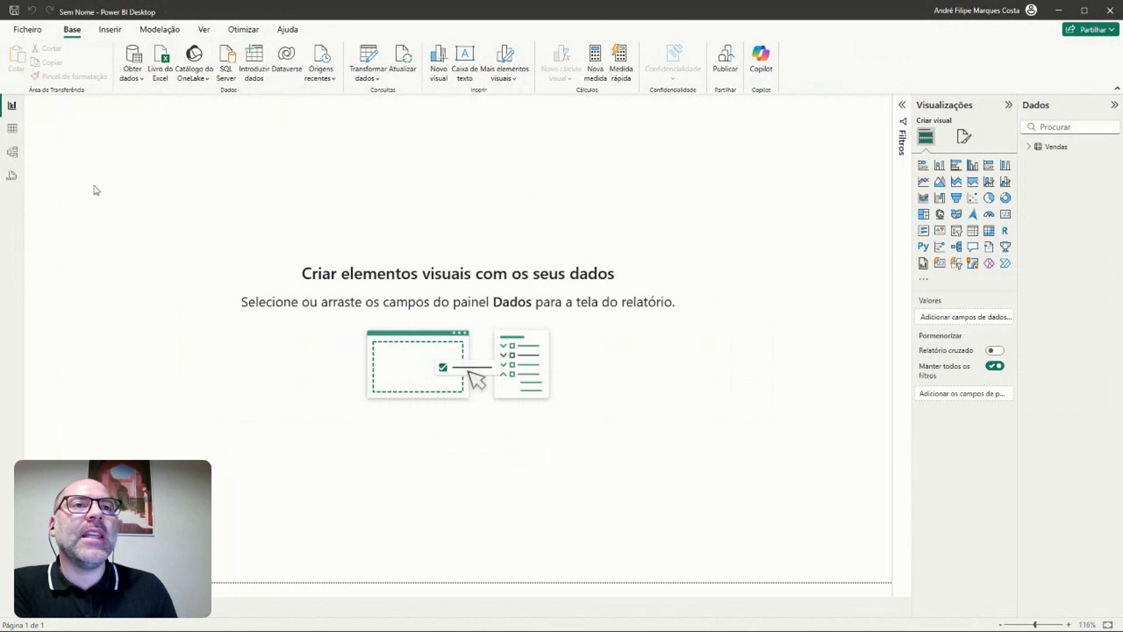
Step: Look at the Vendas data in the table, model and DAX query views, and return to the report view
left_click(13, 129)
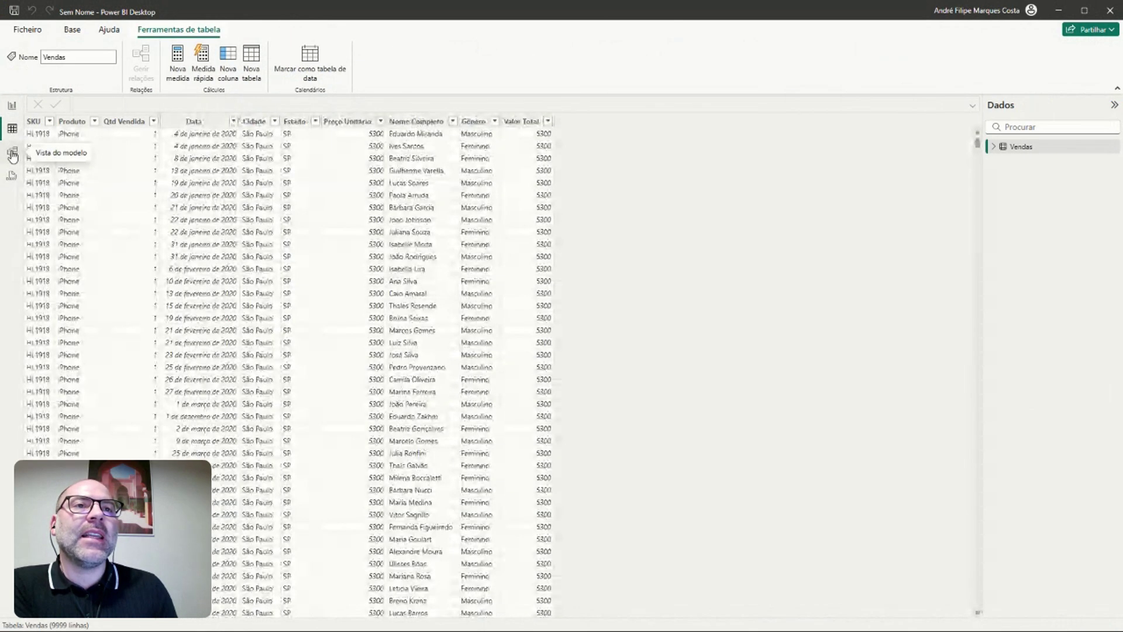
left_click(13, 155)
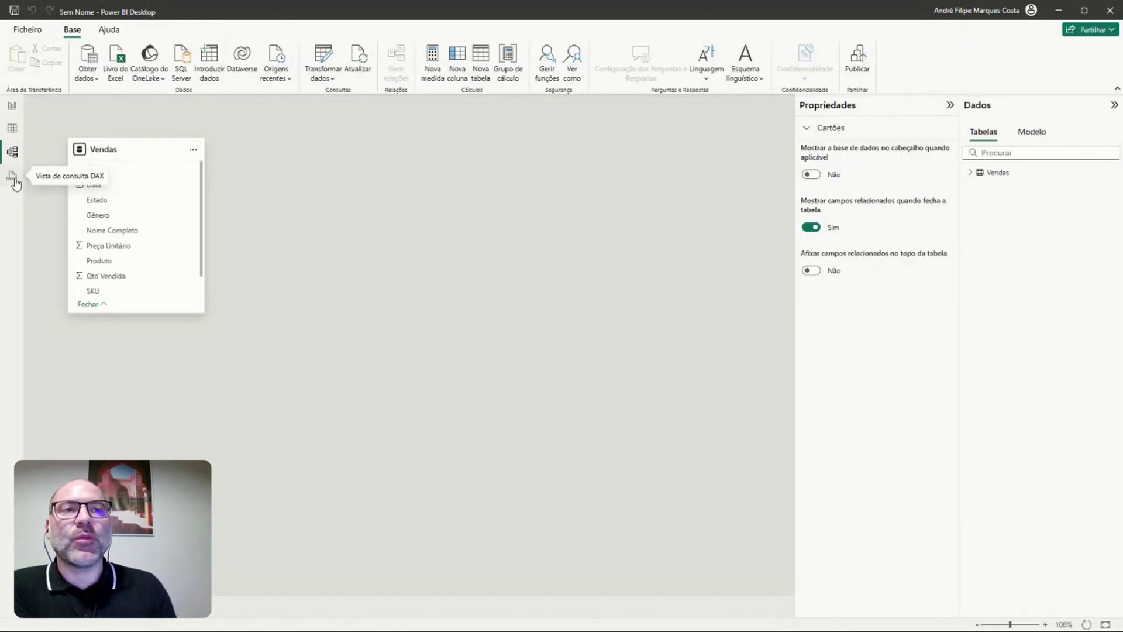
left_click(12, 178)
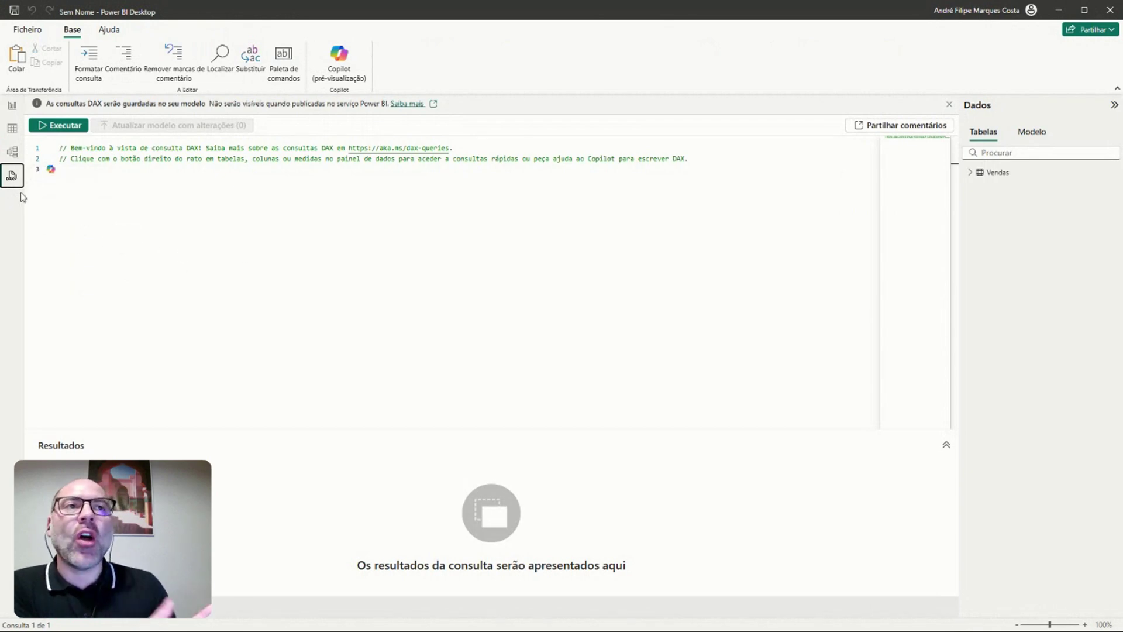
left_click(12, 107)
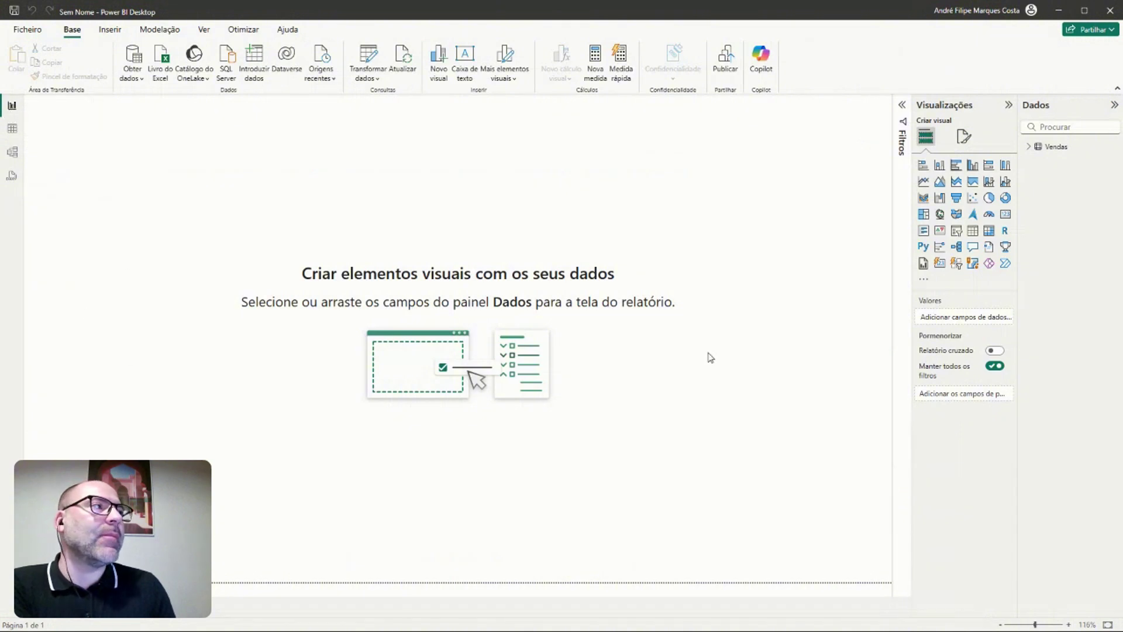
Step: Expand the Vendas table to list its fields and briefly view the page filter options
left_click(1056, 147)
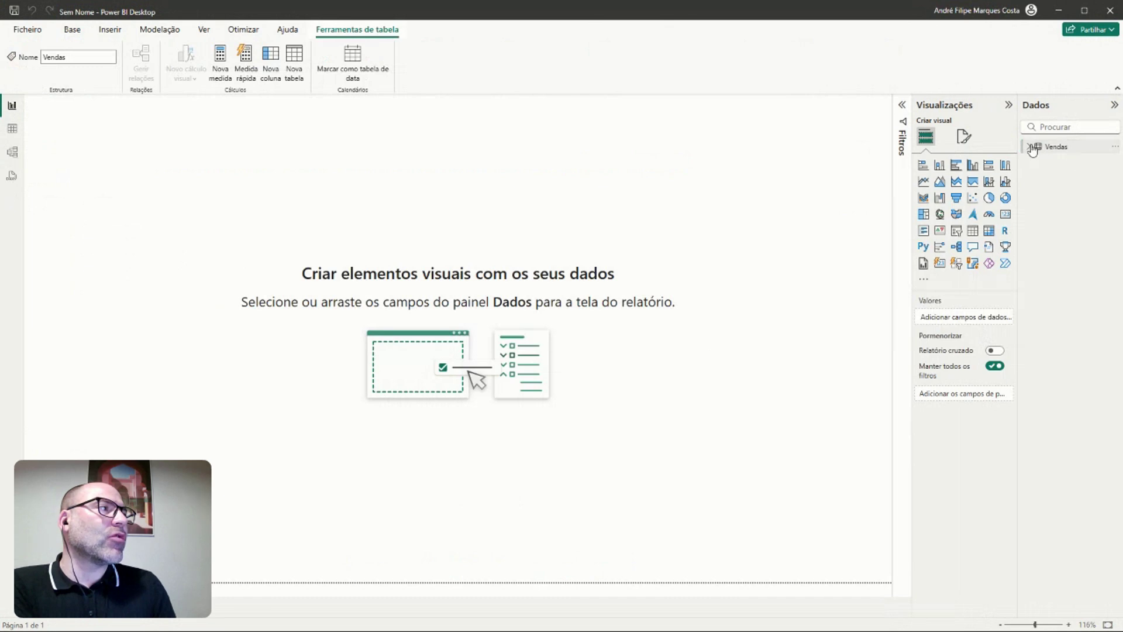
left_click(1030, 147)
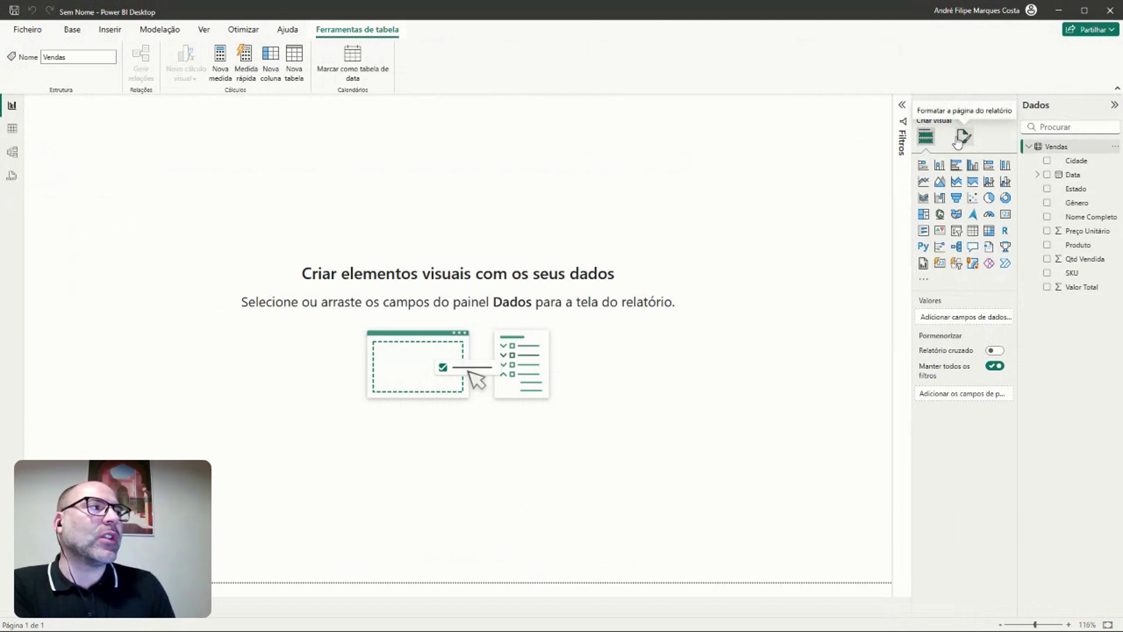
left_click(904, 146)
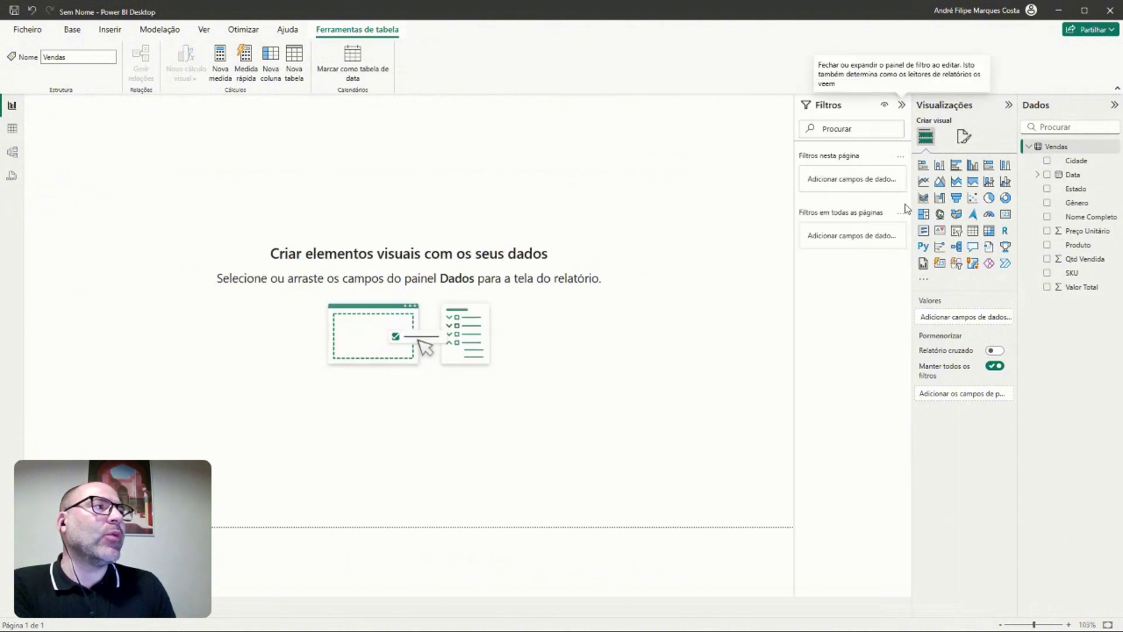
left_click(904, 106)
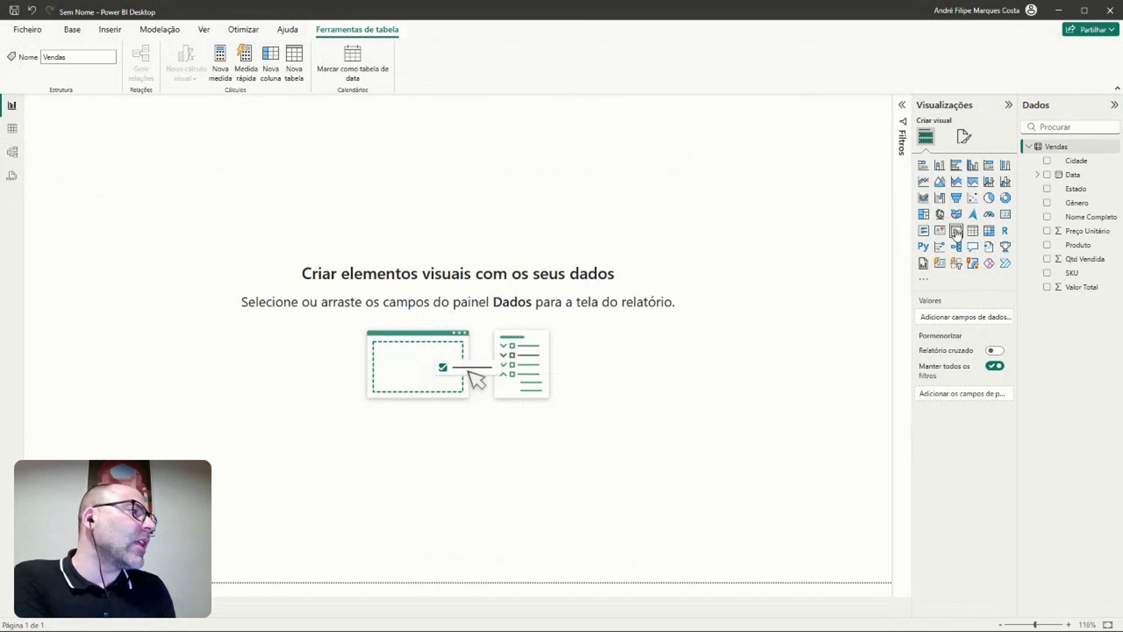
Step: Add a card visual with the sum of Valor Total and resize it to about 292 wide by 173 high
left_click(1005, 216)
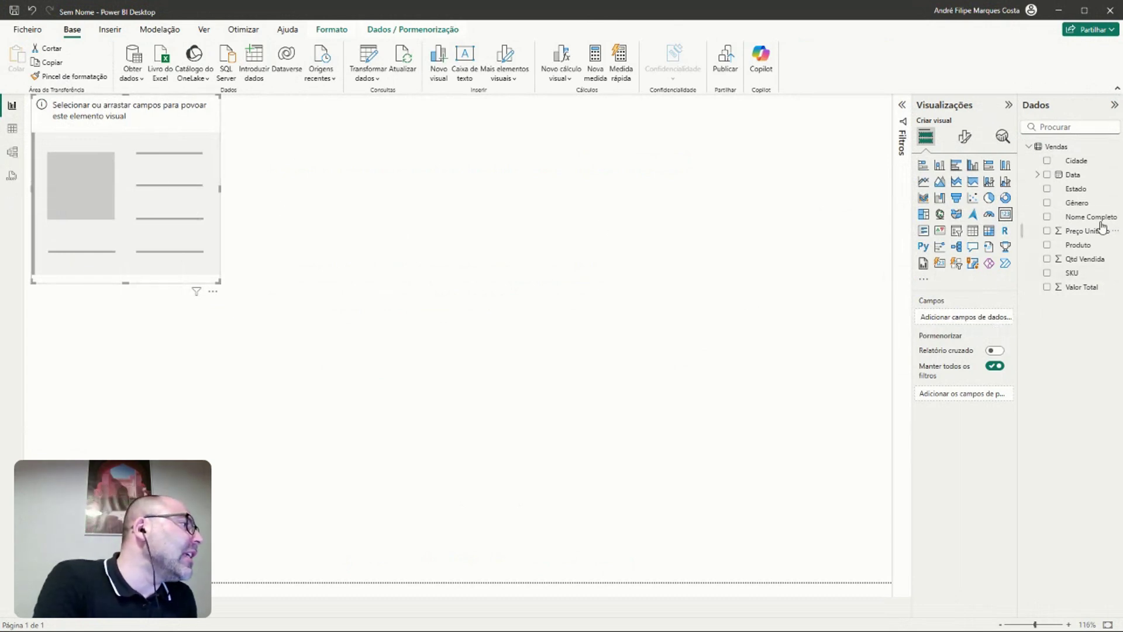
left_click_drag(1084, 292, 973, 323)
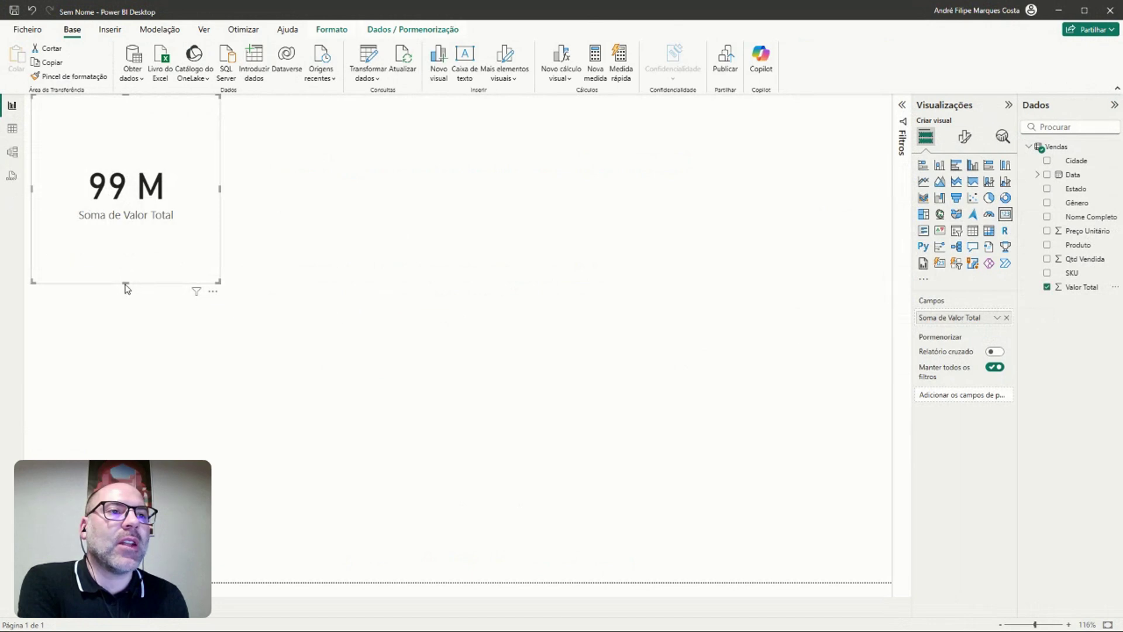
left_click_drag(126, 283, 140, 215)
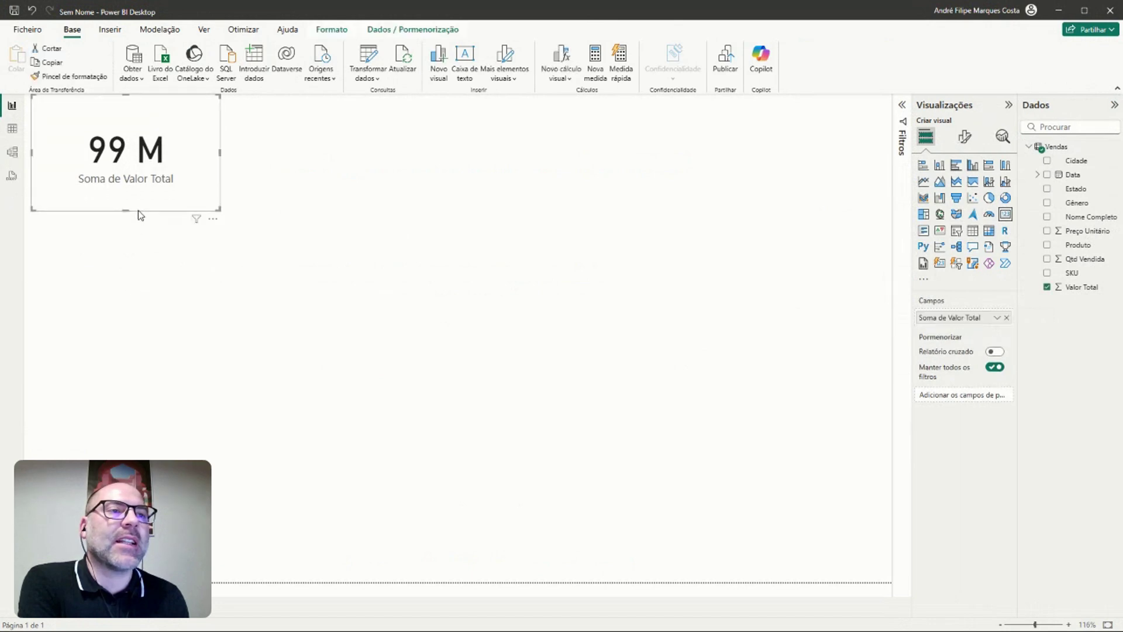
left_click_drag(220, 158, 229, 153)
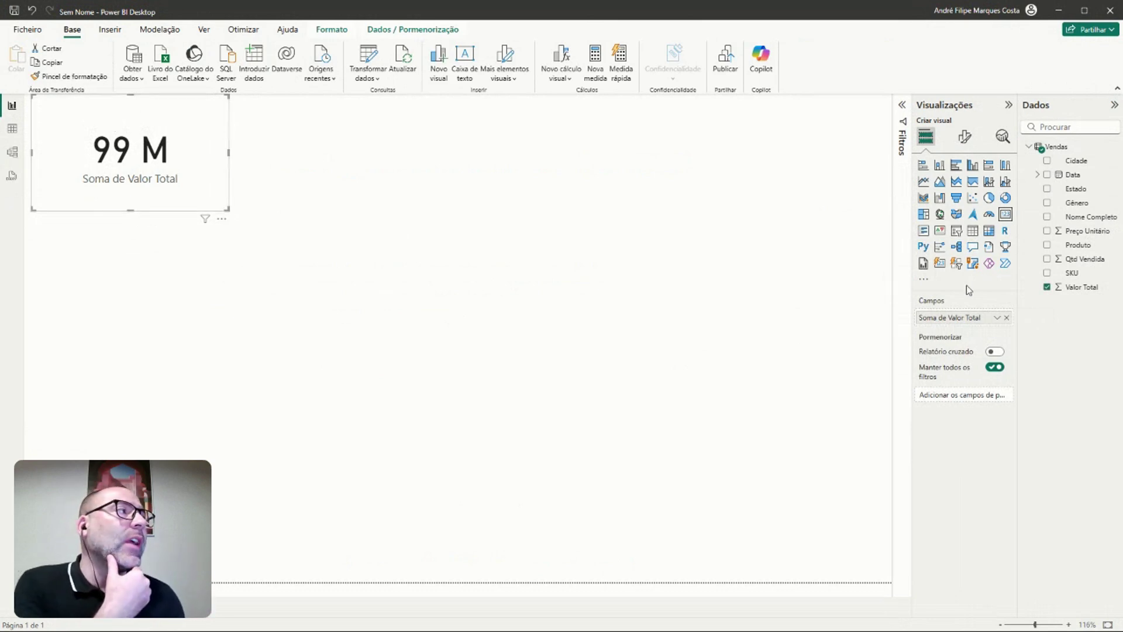
Step: Look through the Valor Total card's general formatting options, including its properties, title, effects and data format settings
left_click(967, 138)
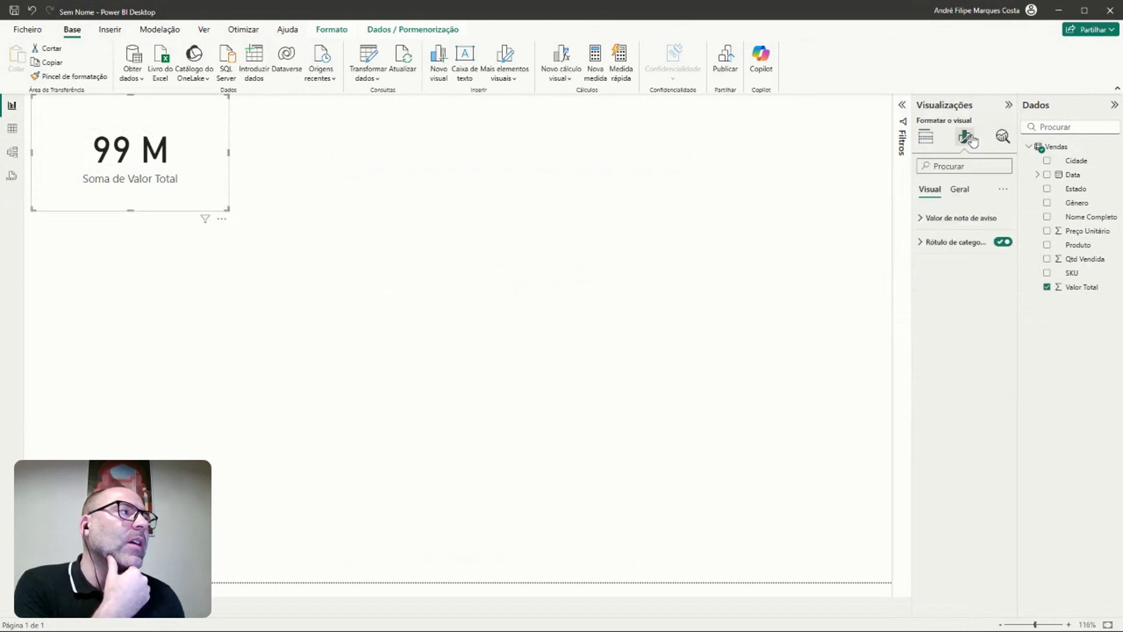
left_click(963, 190)
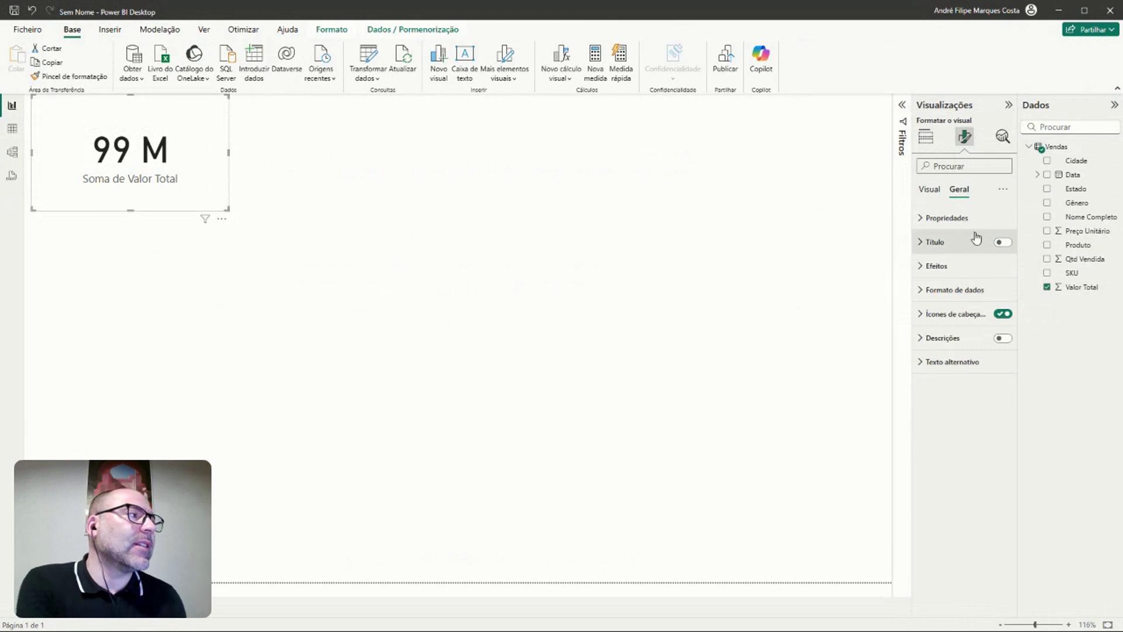
left_click(955, 290)
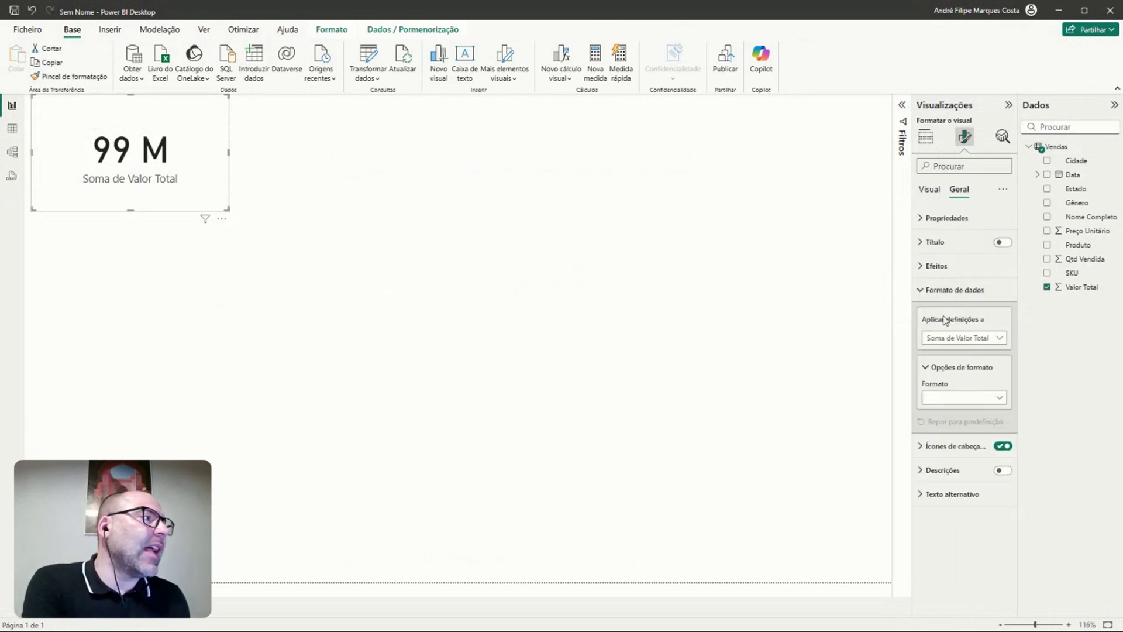
left_click(953, 271)
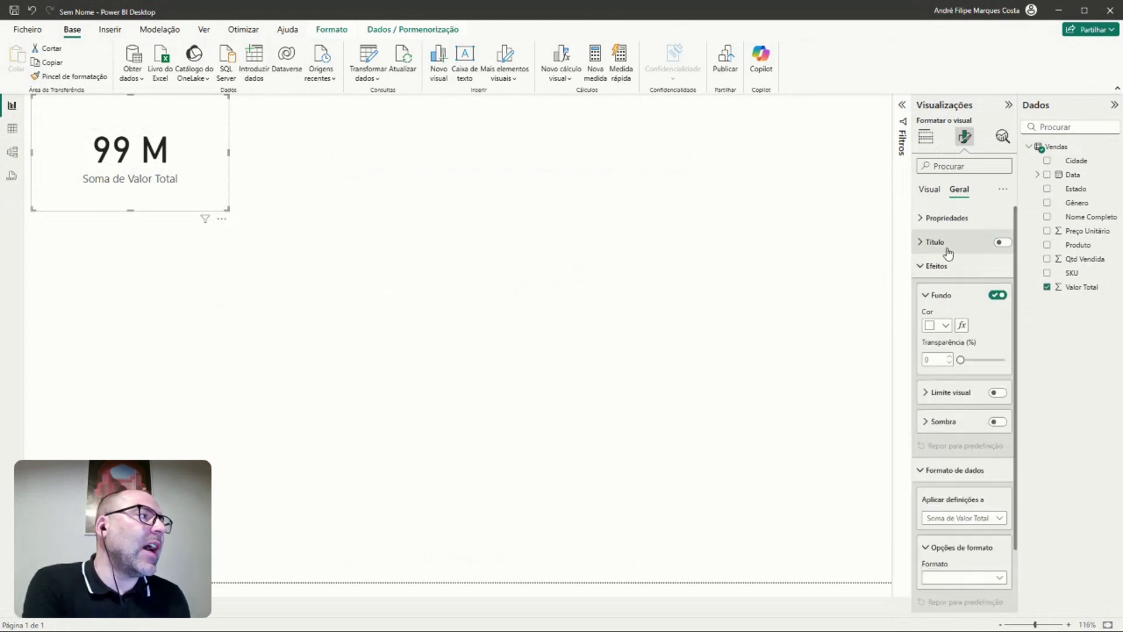
left_click(947, 249)
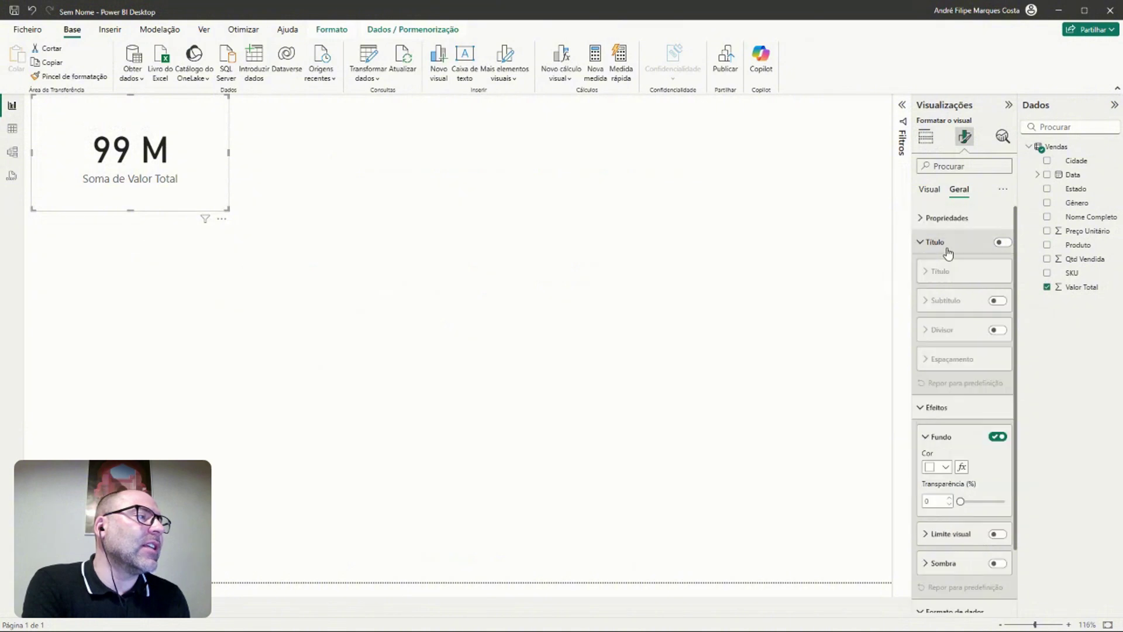
left_click(951, 219)
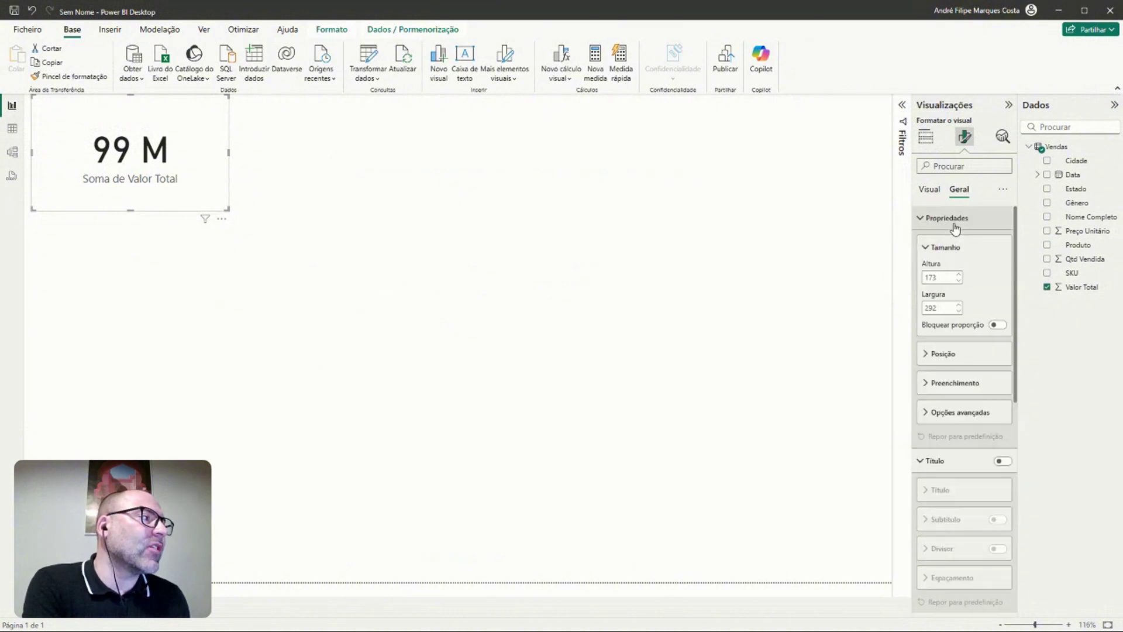
left_click(955, 224)
left_click(950, 243)
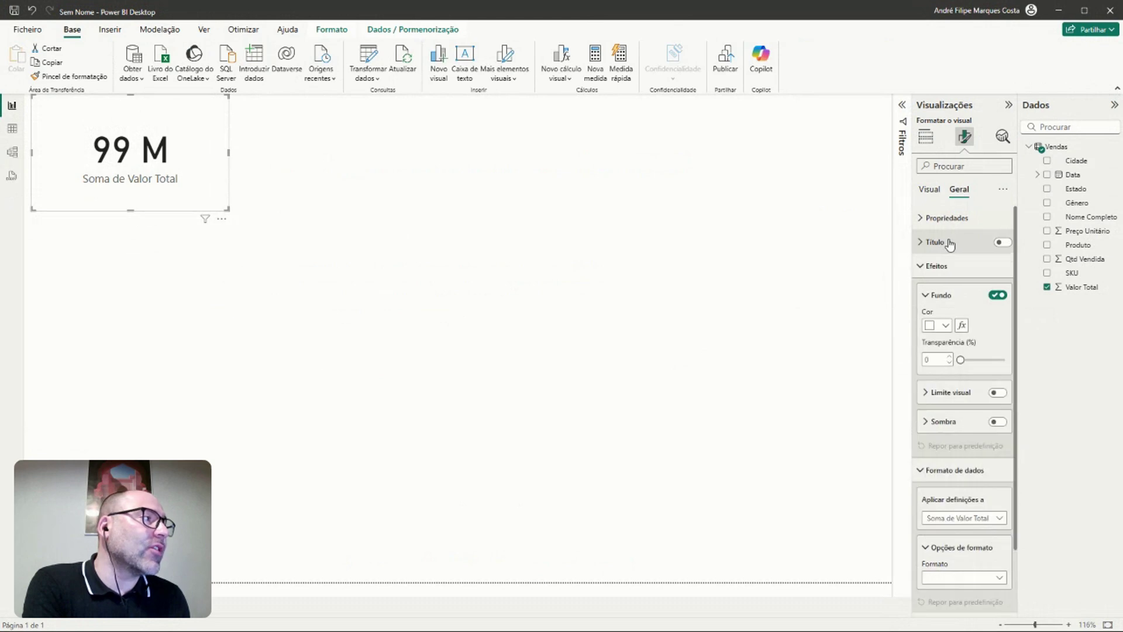
left_click(960, 268)
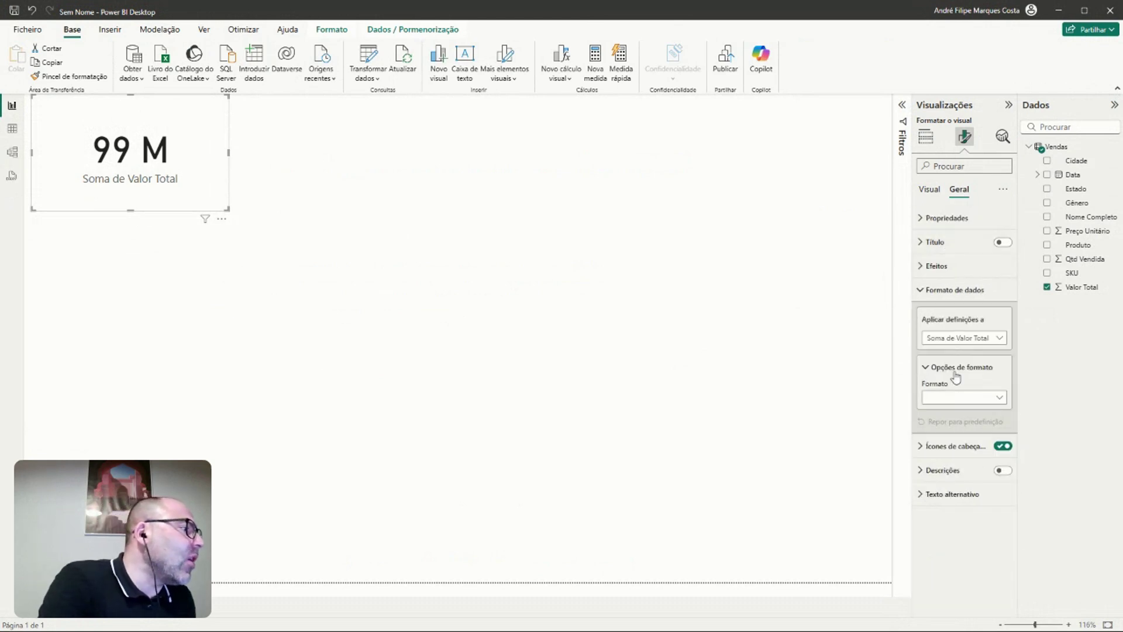
left_click(930, 190)
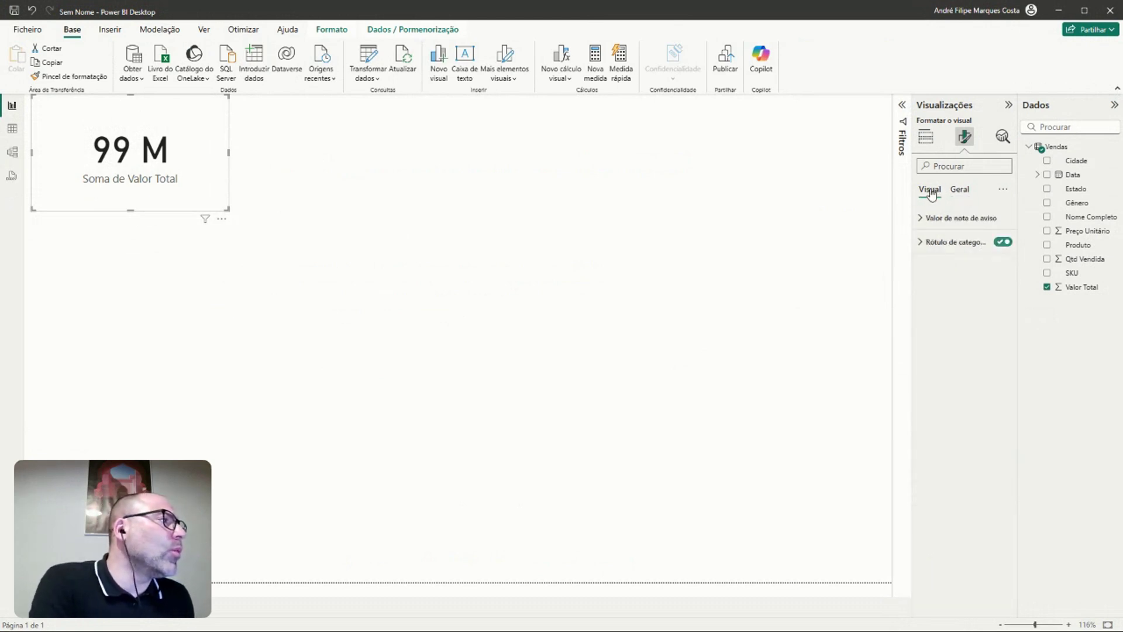
left_click(959, 191)
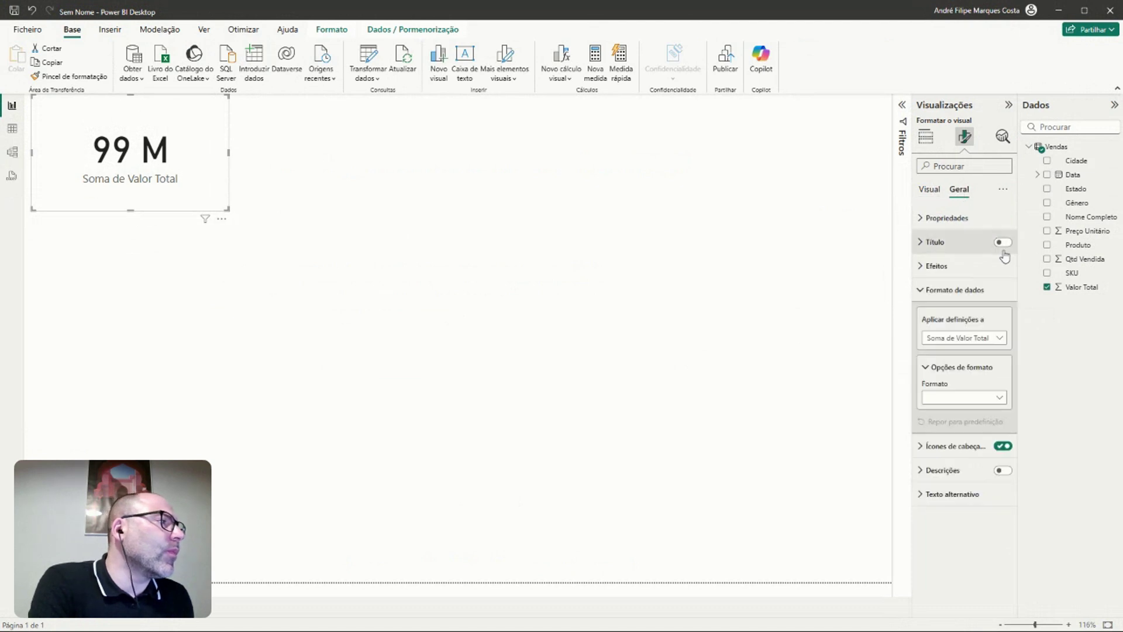
left_click(937, 291)
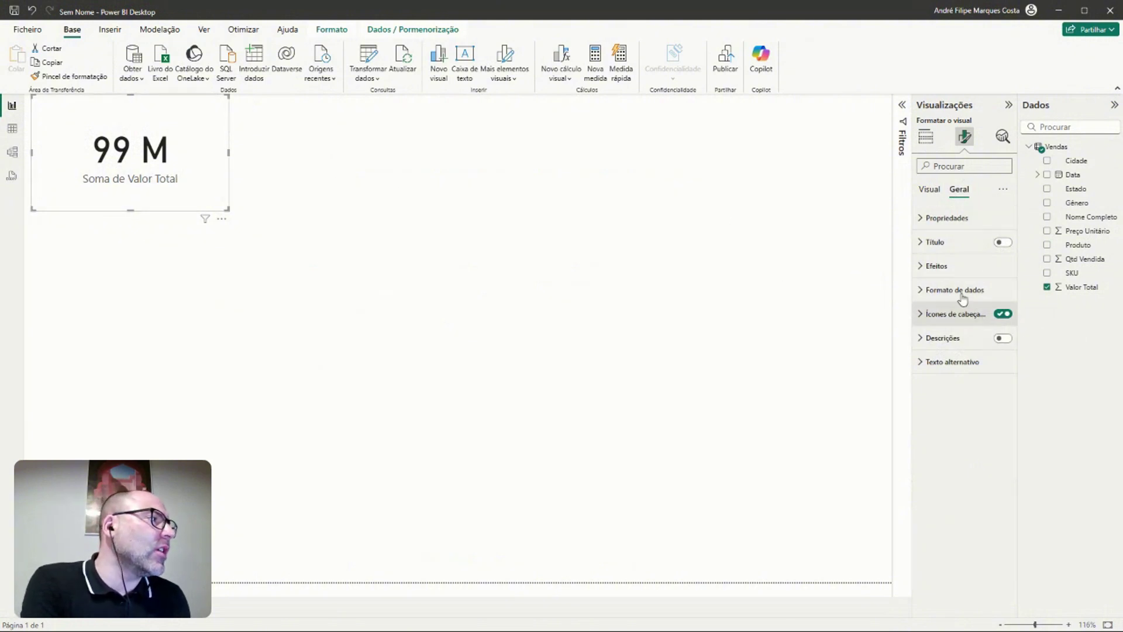
Step: Set the data format of Soma de Valor Total on the card to Número decimal
left_click(988, 290)
left_click(995, 339)
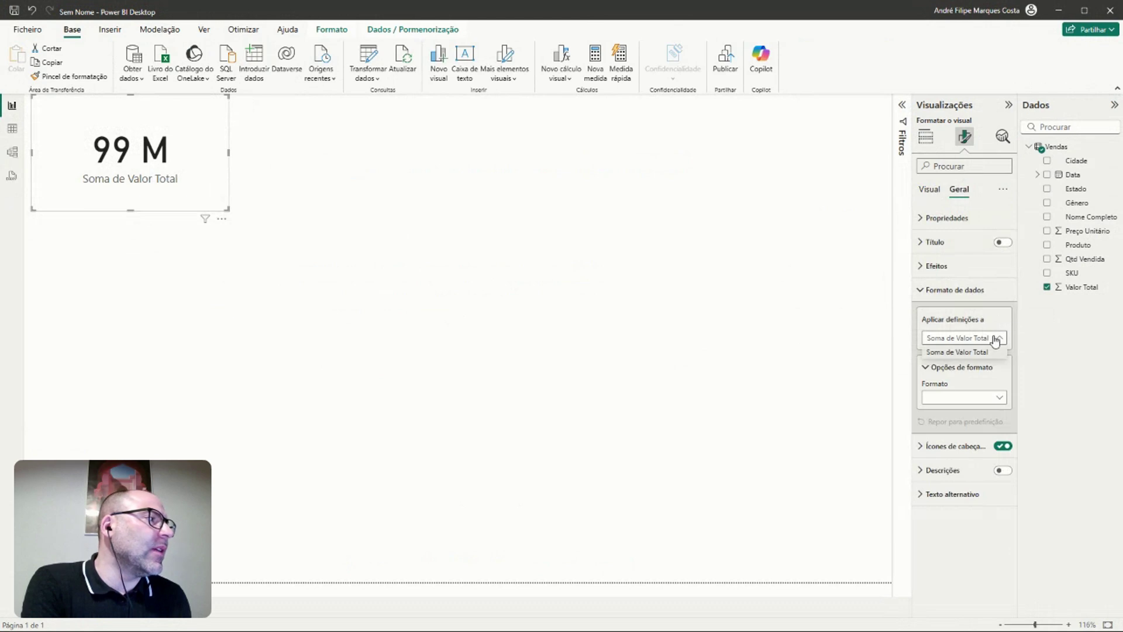
left_click(1075, 385)
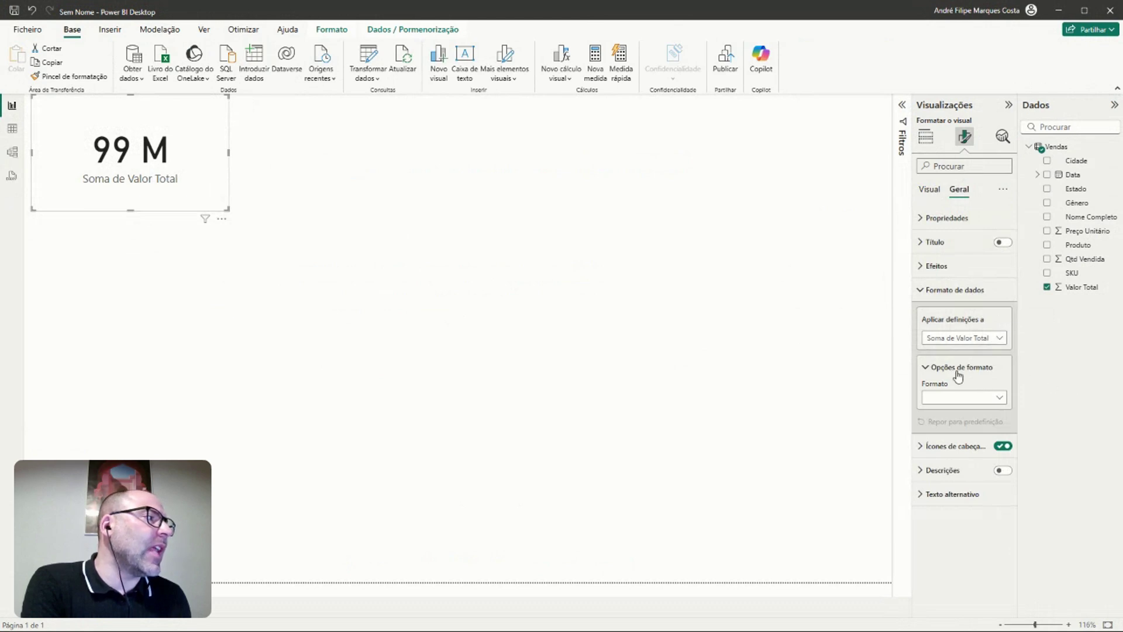
left_click(986, 399)
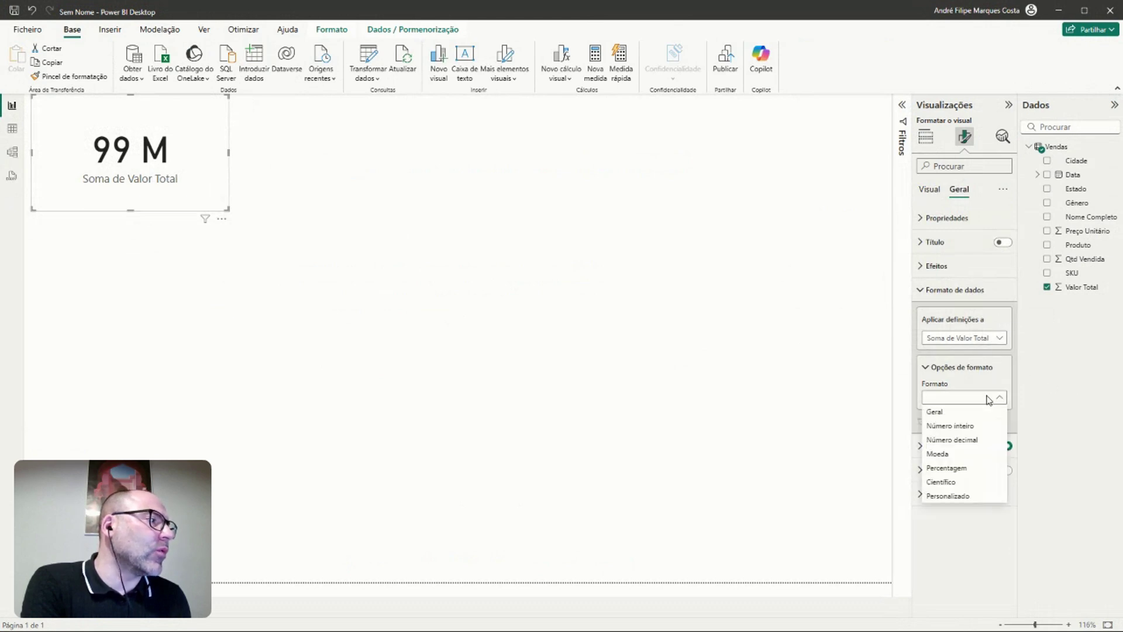
left_click(958, 443)
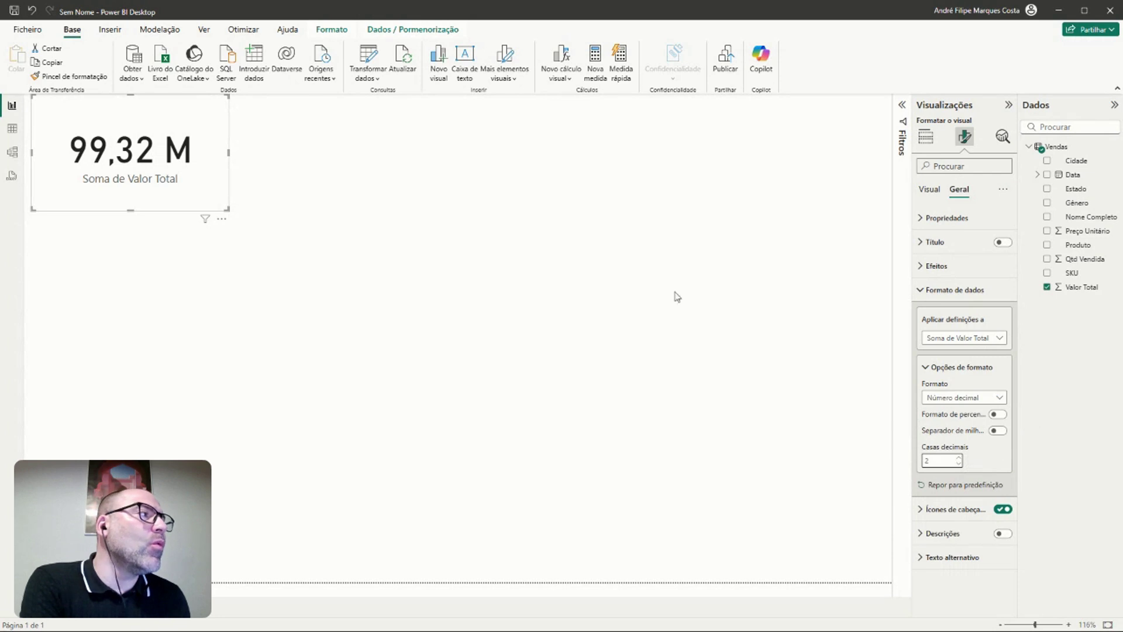
Step: Format the Valor Total column as currency with the € Euro (€ 123) symbol
left_click(97, 129)
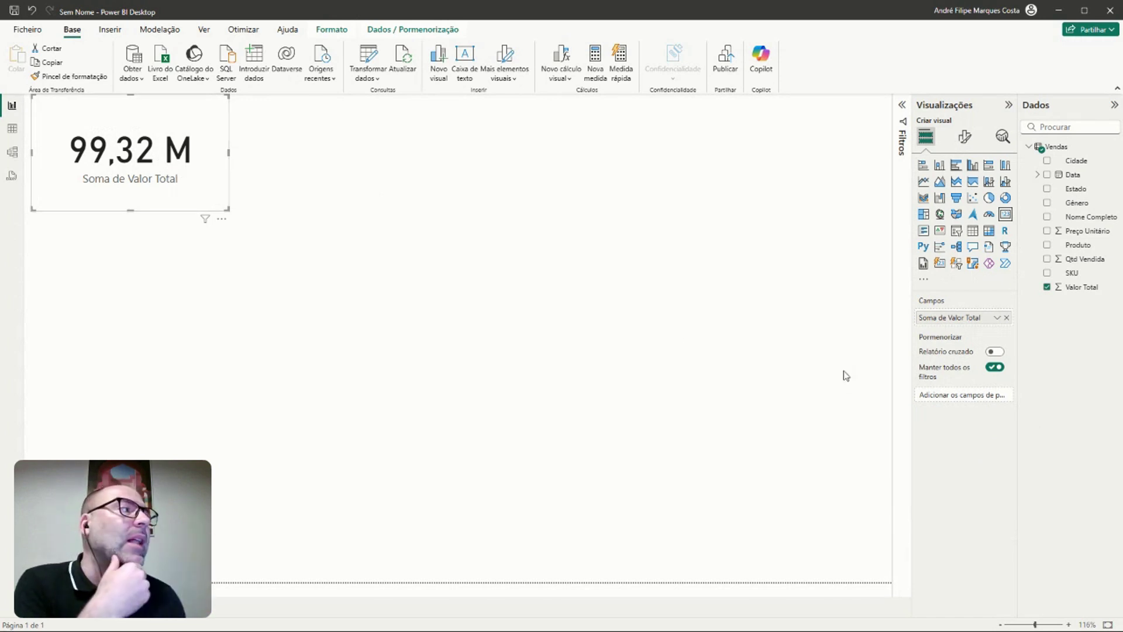
left_click(1088, 293)
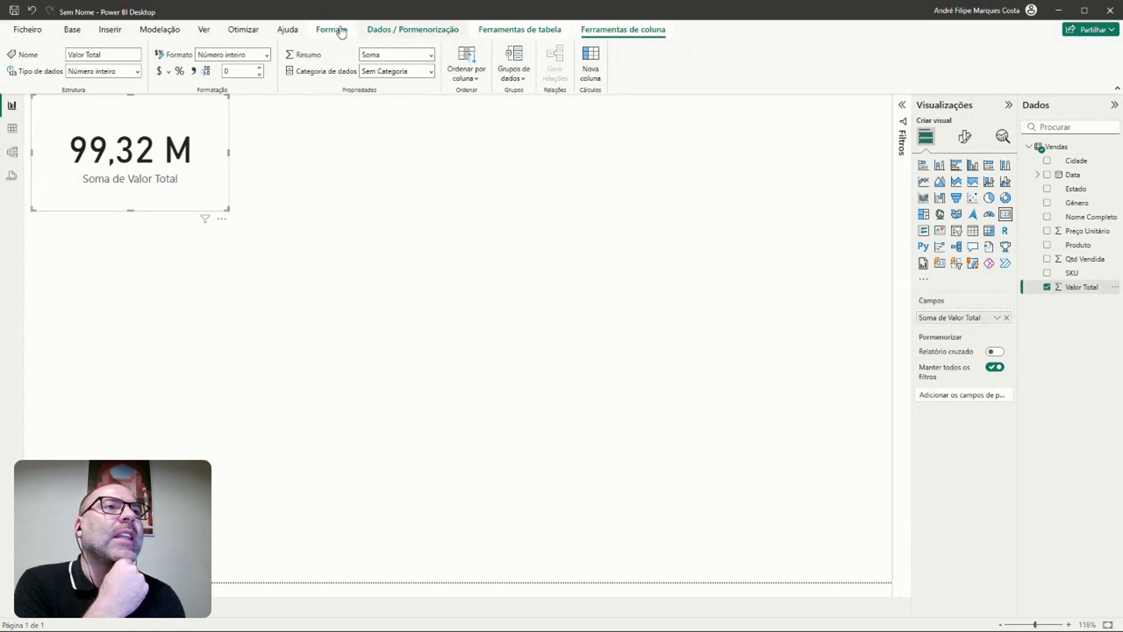
left_click(166, 73)
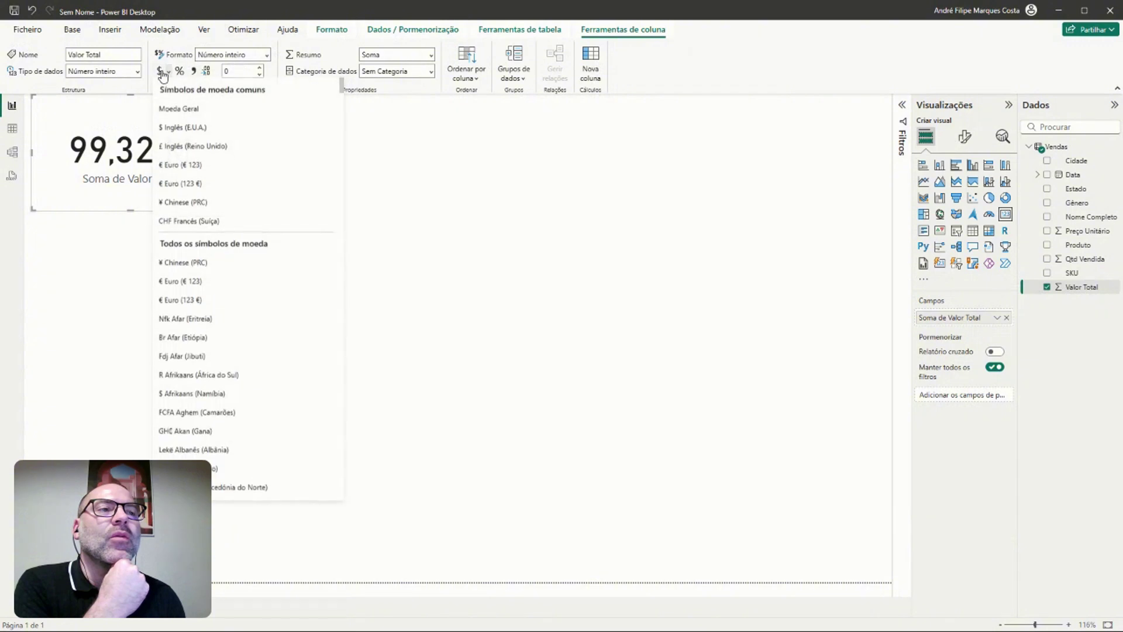
left_click(172, 166)
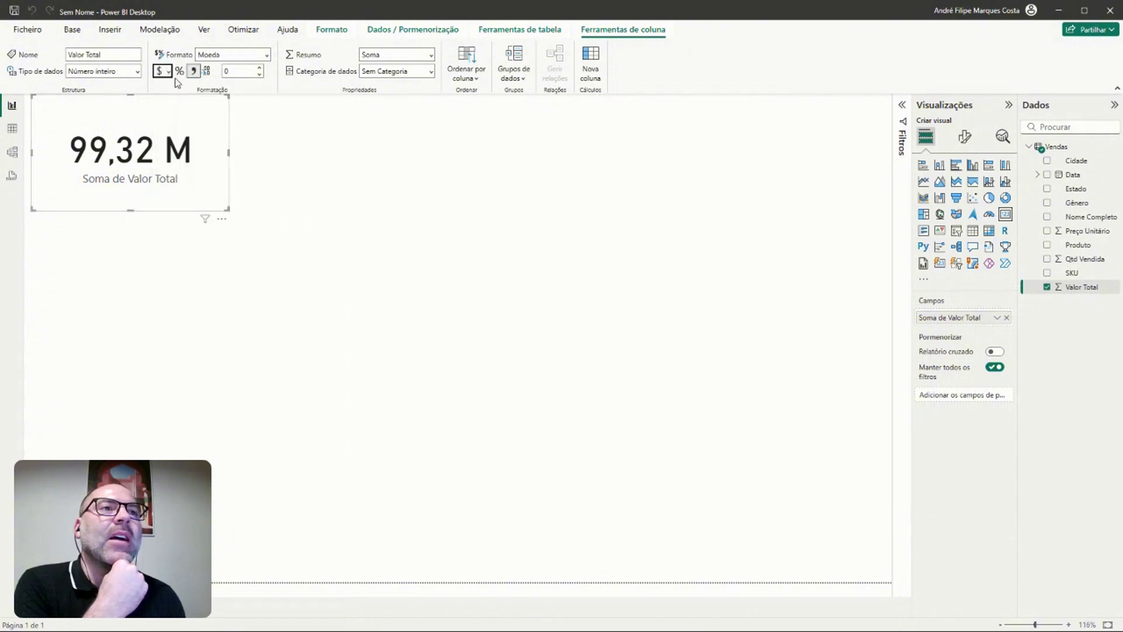
left_click(315, 172)
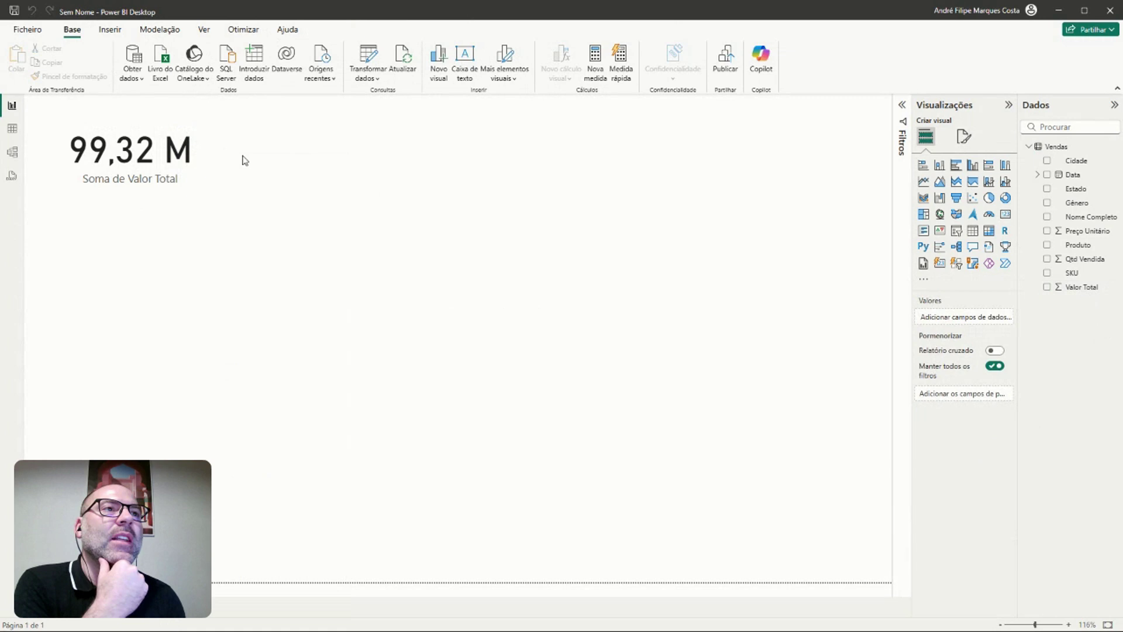
Step: Reapply the € Euro (€ 123) currency format to the Valor Total column and recheck the column's formatting settings
left_click(167, 146)
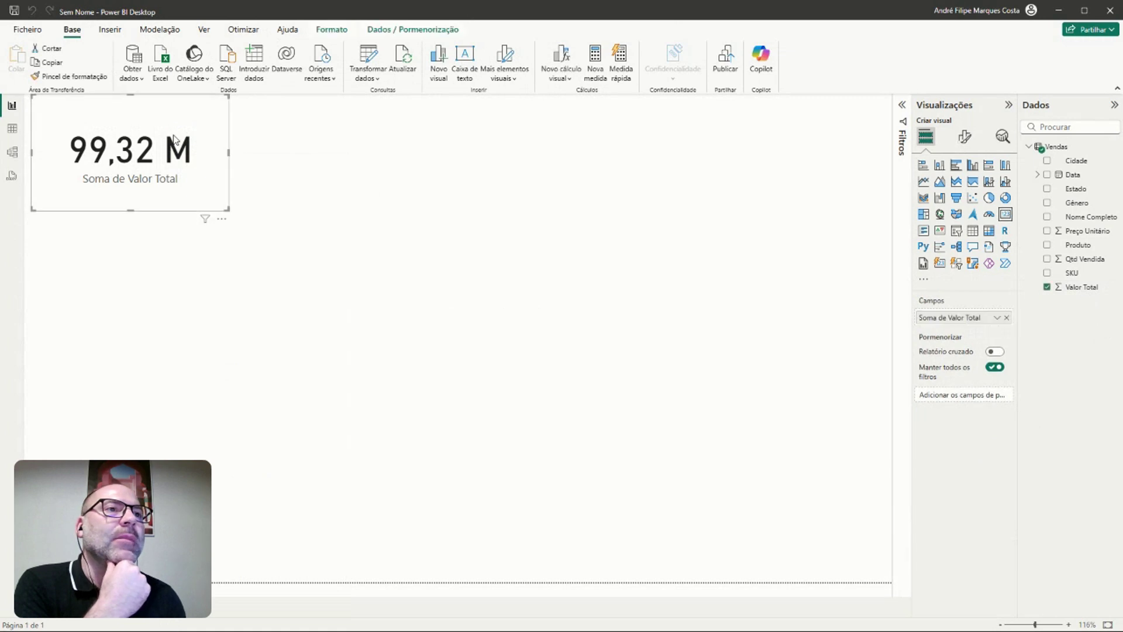
left_click(1100, 292)
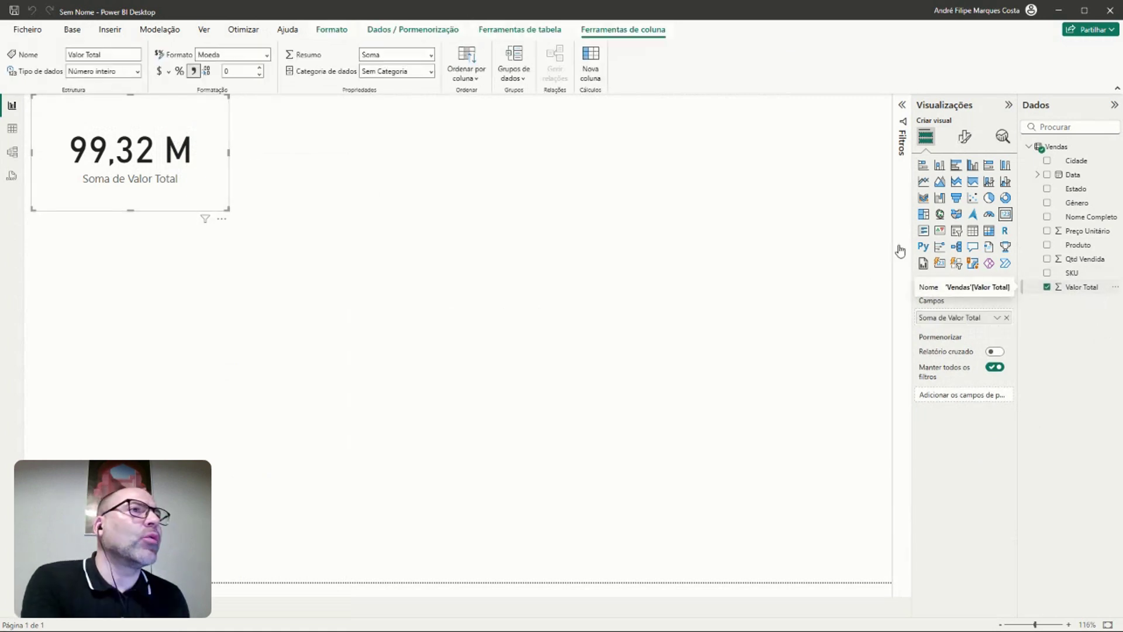
left_click(227, 56)
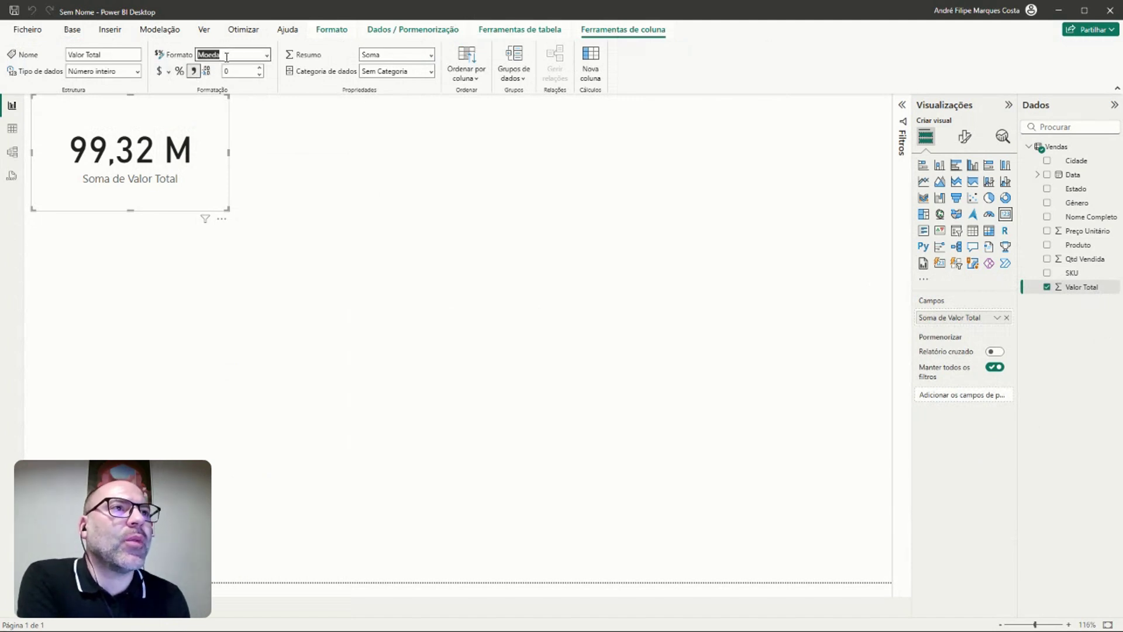
left_click(169, 71)
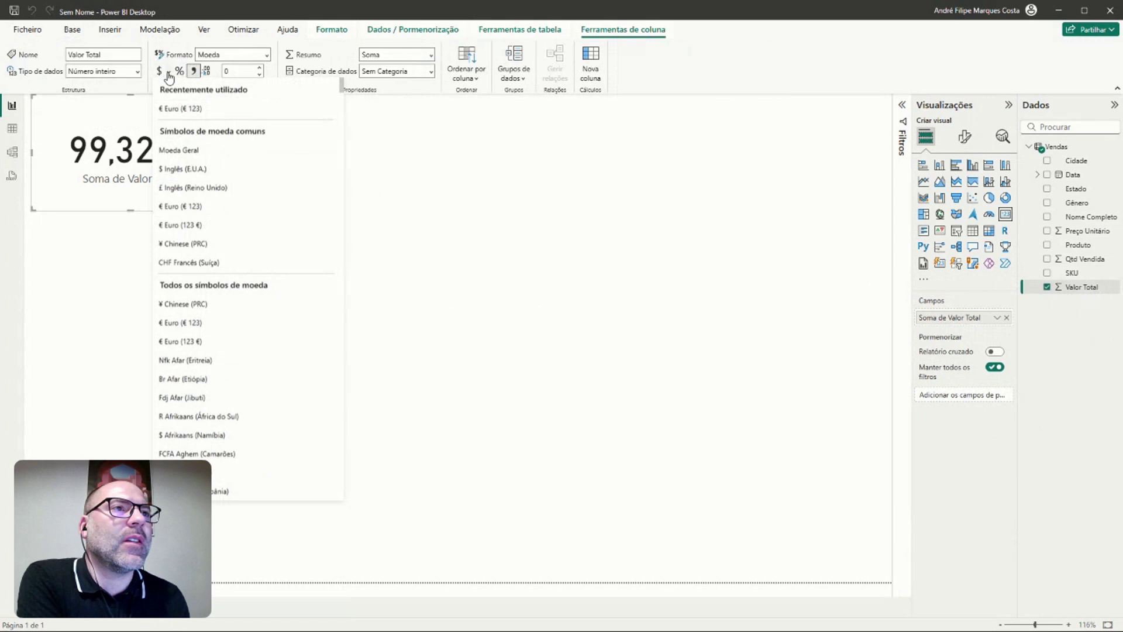
left_click(167, 109)
left_click(321, 186)
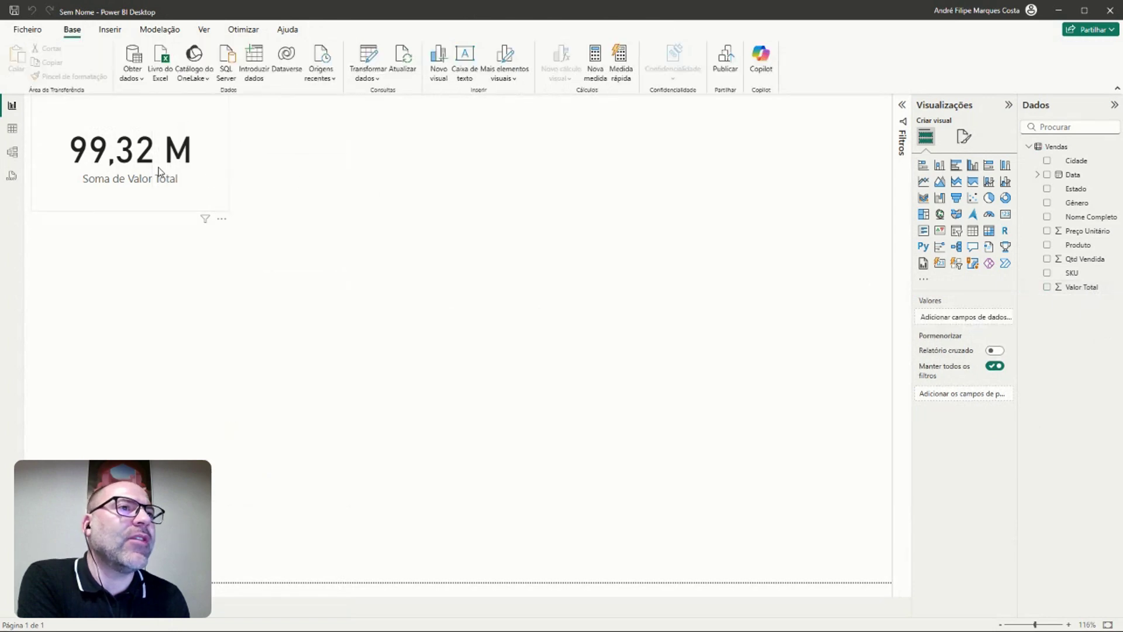
left_click(158, 170)
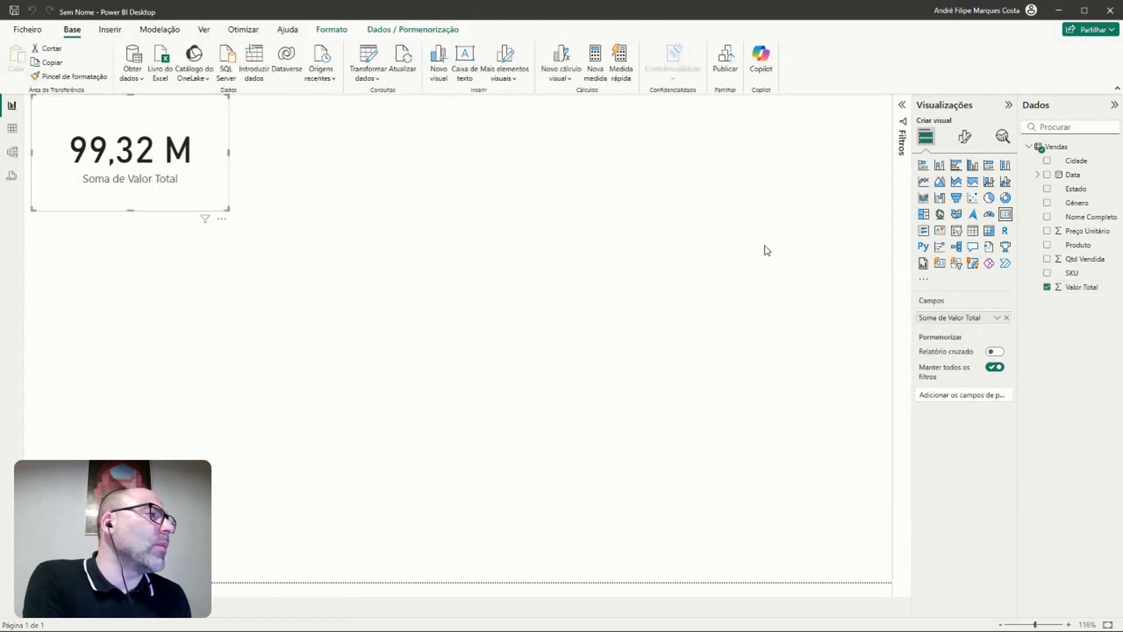
left_click(1081, 293)
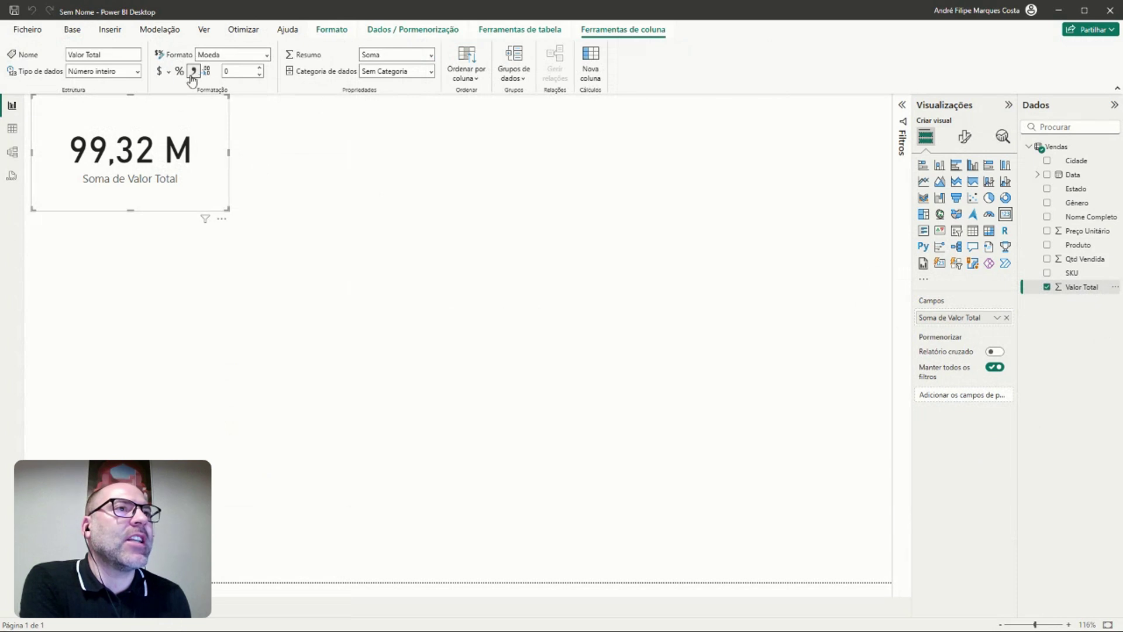
left_click(253, 143)
left_click(197, 147)
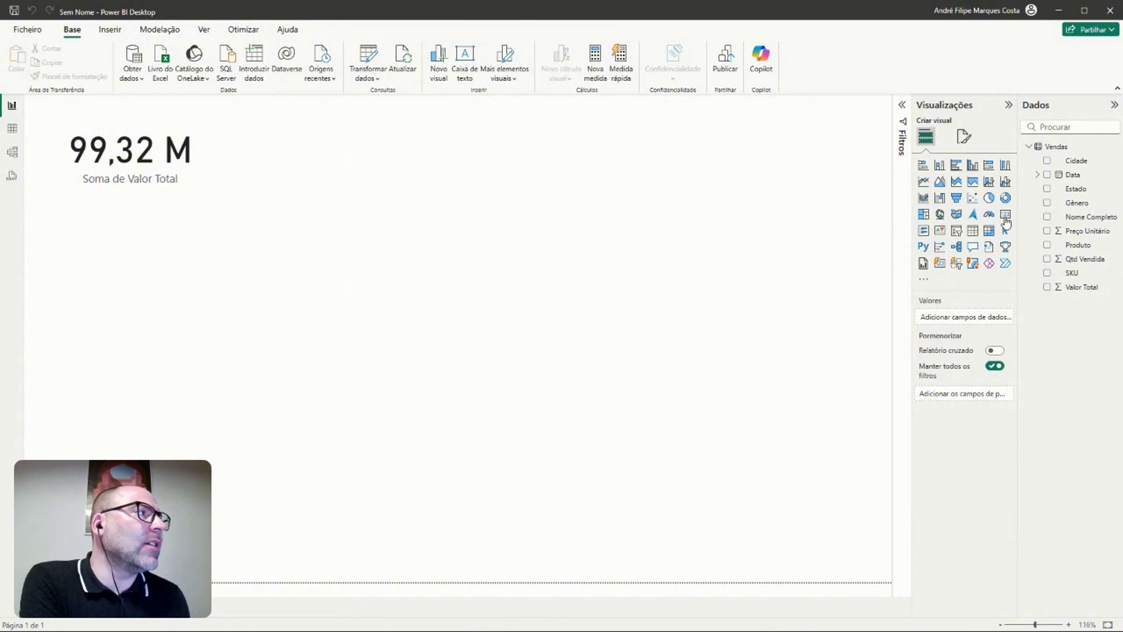
Step: Add a second card visual directly beside the Valor Total card, showing the sum of Qtd Vendida
left_click(1006, 216)
left_click_drag(147, 345, 346, 194)
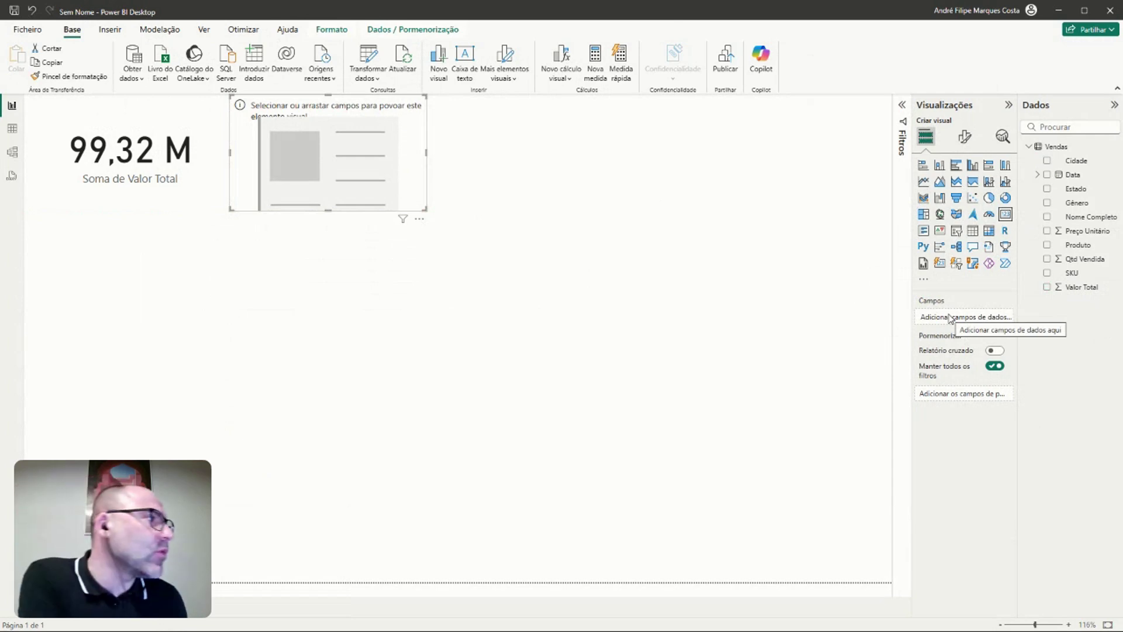
left_click_drag(1088, 259, 974, 317)
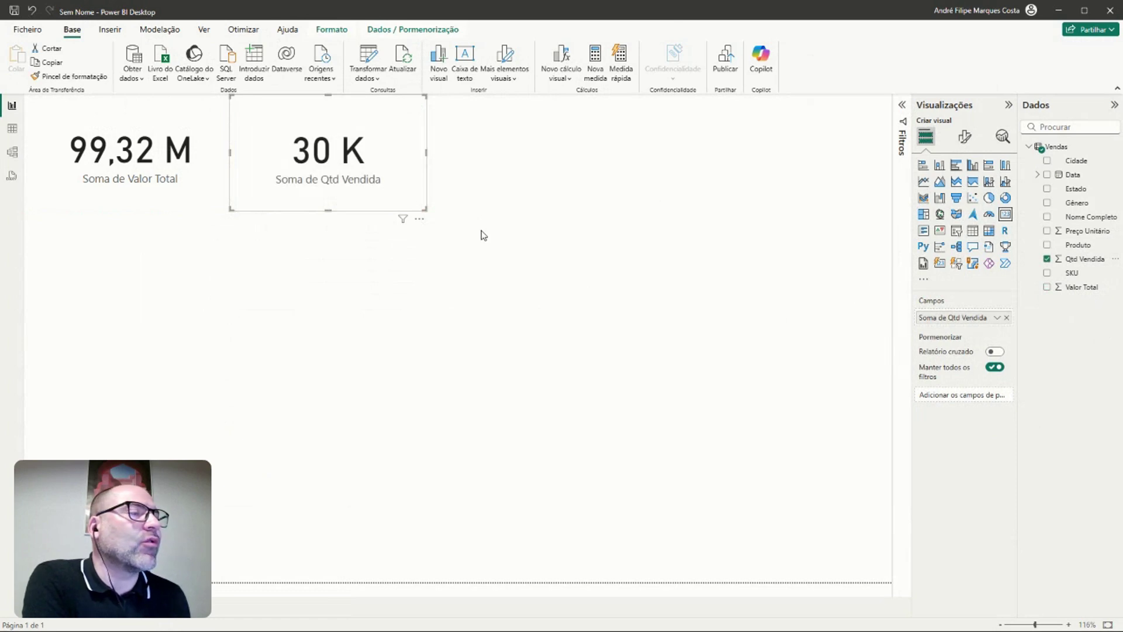
left_click(506, 222)
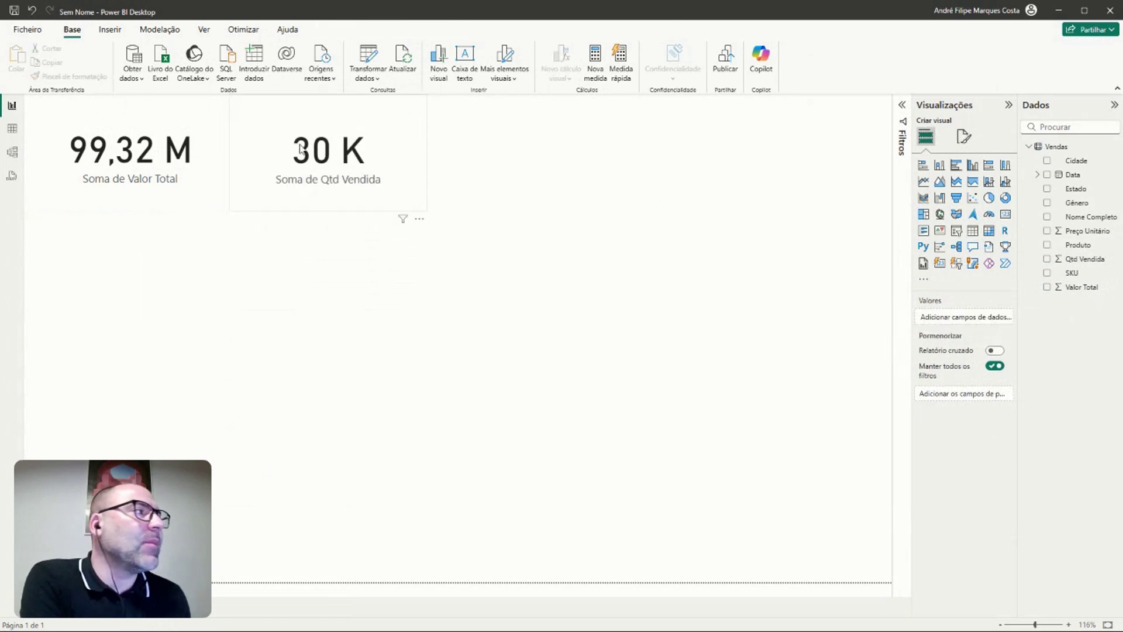
left_click(414, 149)
left_click(528, 169)
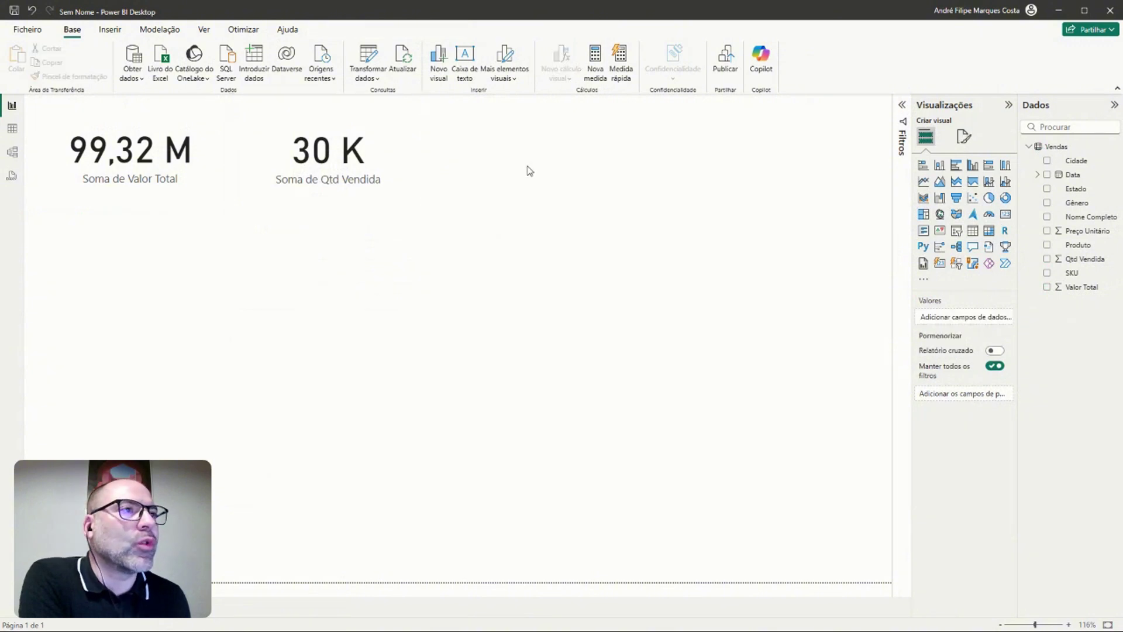
Step: Add a third card visual directly beside the Qtd Vendida card, showing the Produto field
left_click(375, 155)
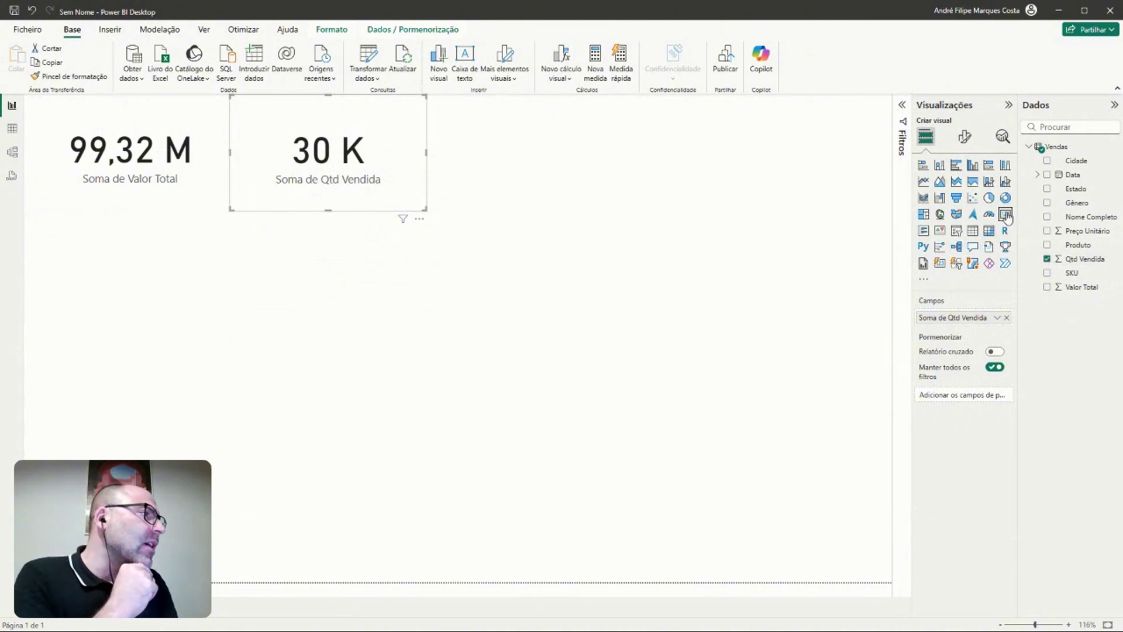
left_click(794, 236)
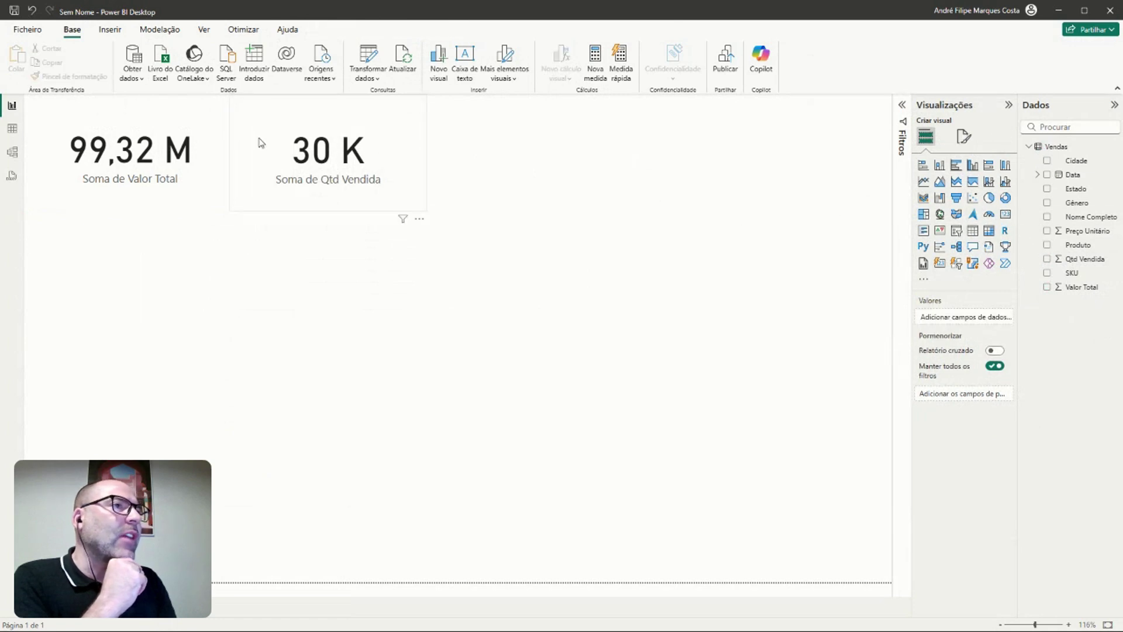
left_click(1004, 215)
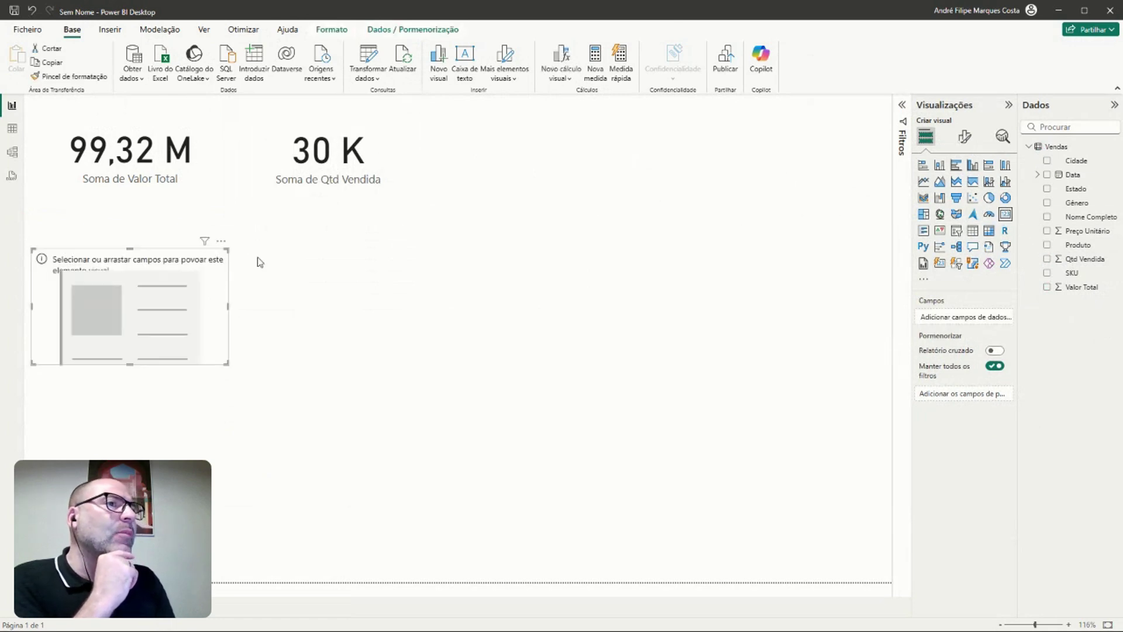
left_click_drag(183, 305, 553, 149)
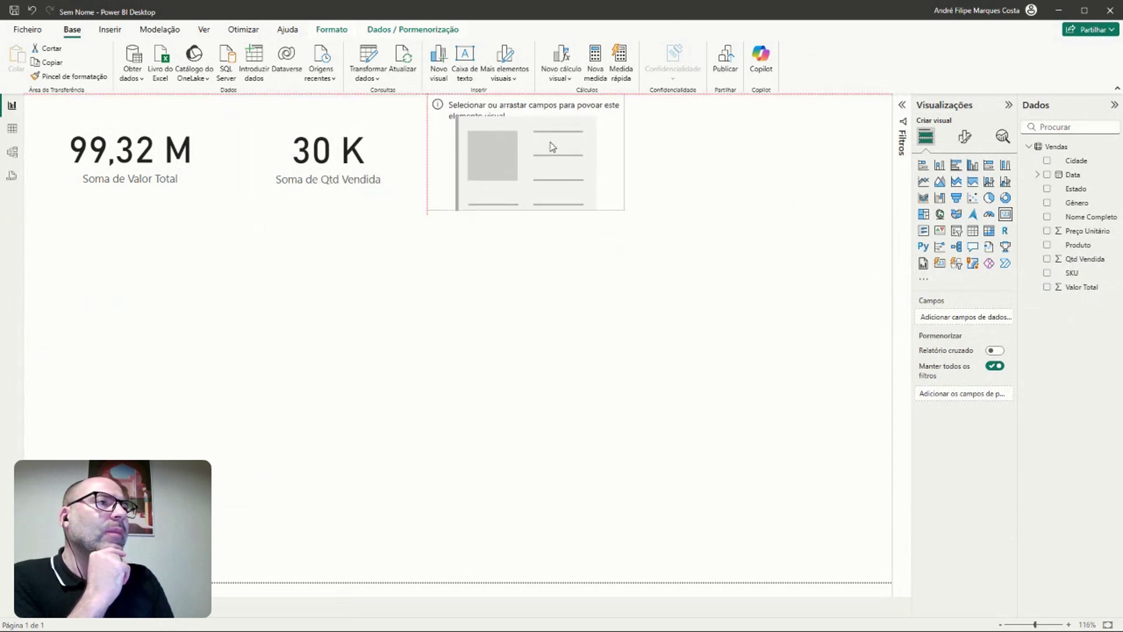
left_click(739, 198)
left_click(567, 193)
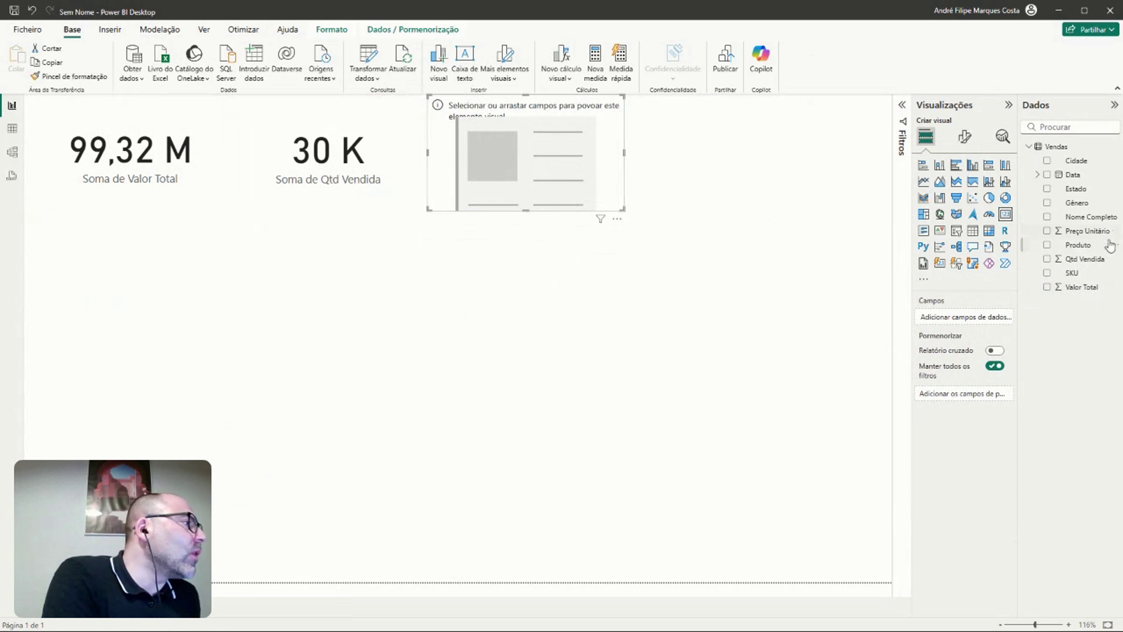
left_click_drag(1110, 245, 997, 322)
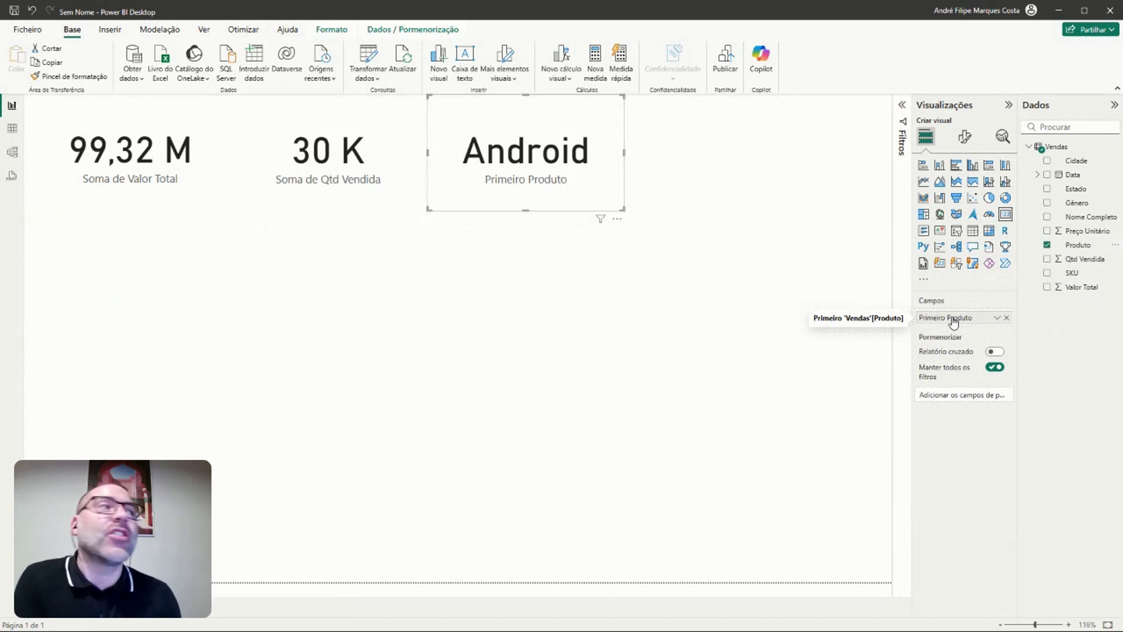
Step: Filter the Produto card with a Top N filter on Produto, showing the Superior 1 item by sum of Qtd Vendida
left_click(904, 151)
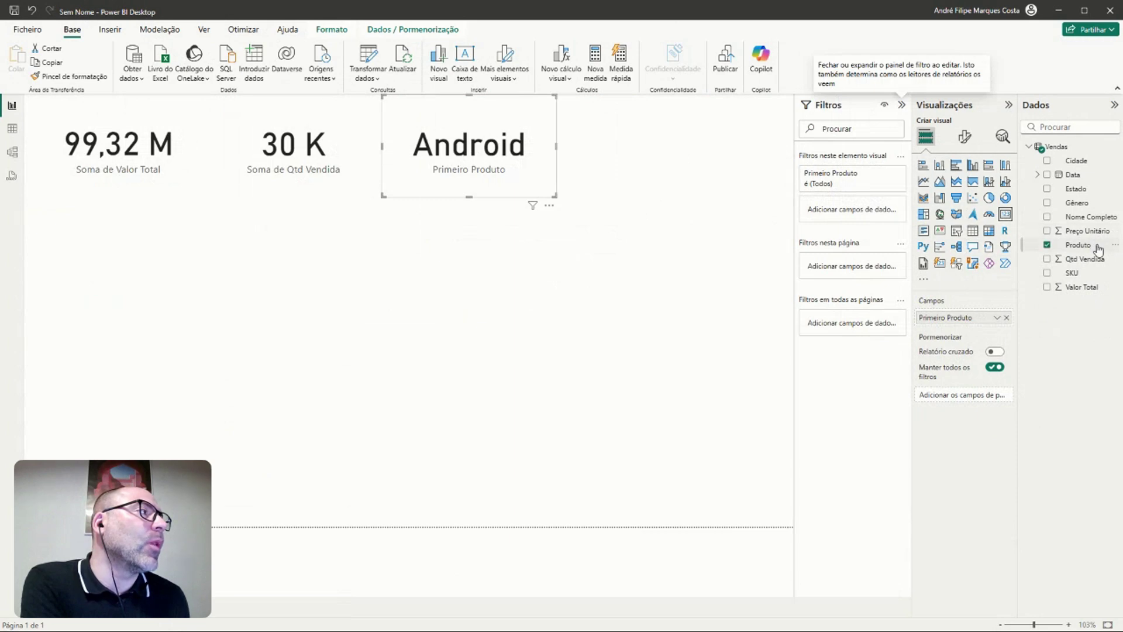
left_click_drag(1099, 250, 884, 212)
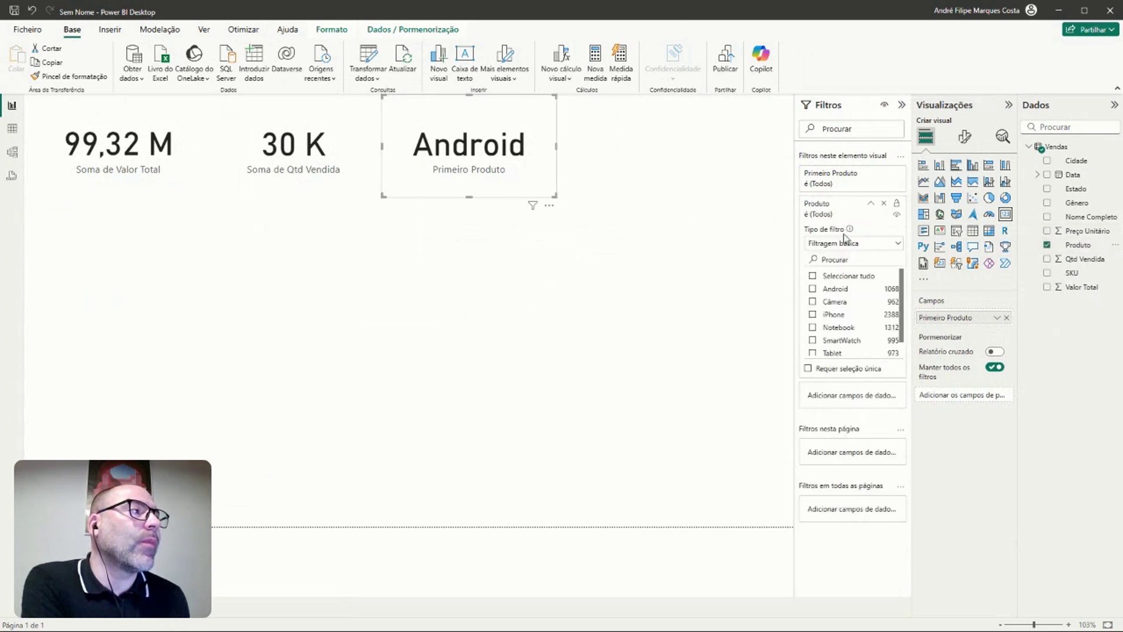
left_click(854, 244)
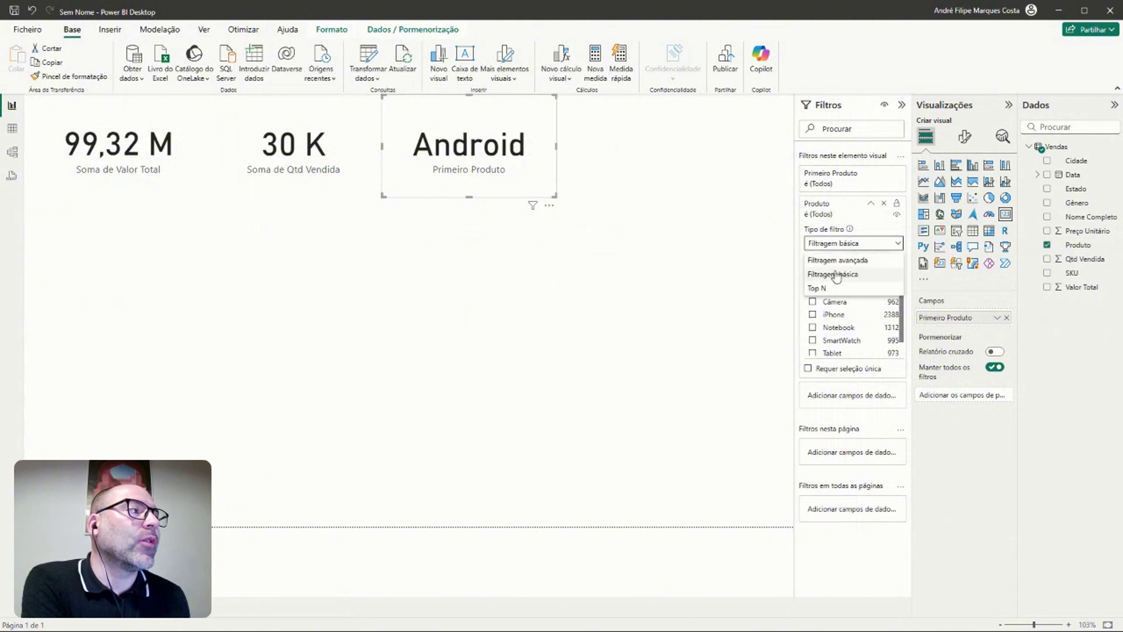
left_click(818, 289)
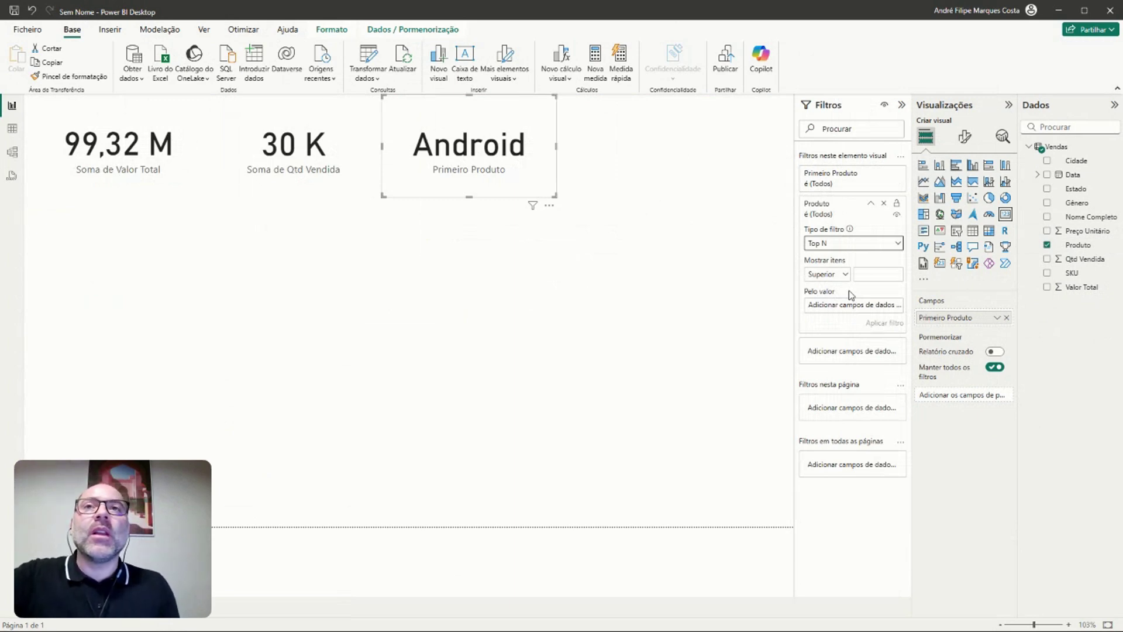
left_click(868, 277)
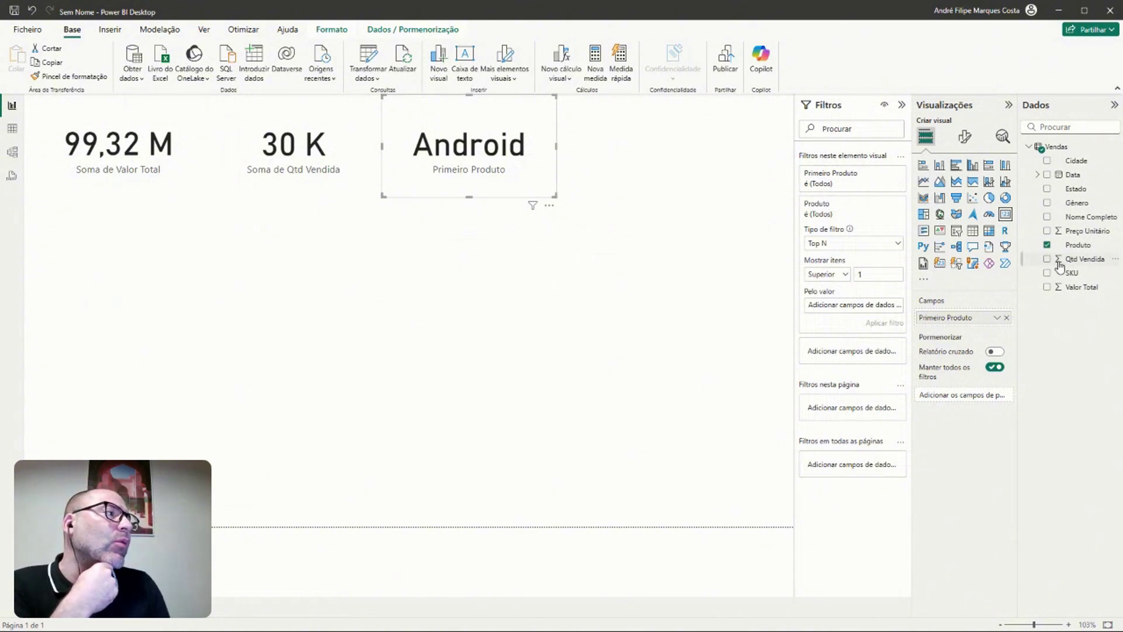
left_click_drag(1096, 260, 876, 303)
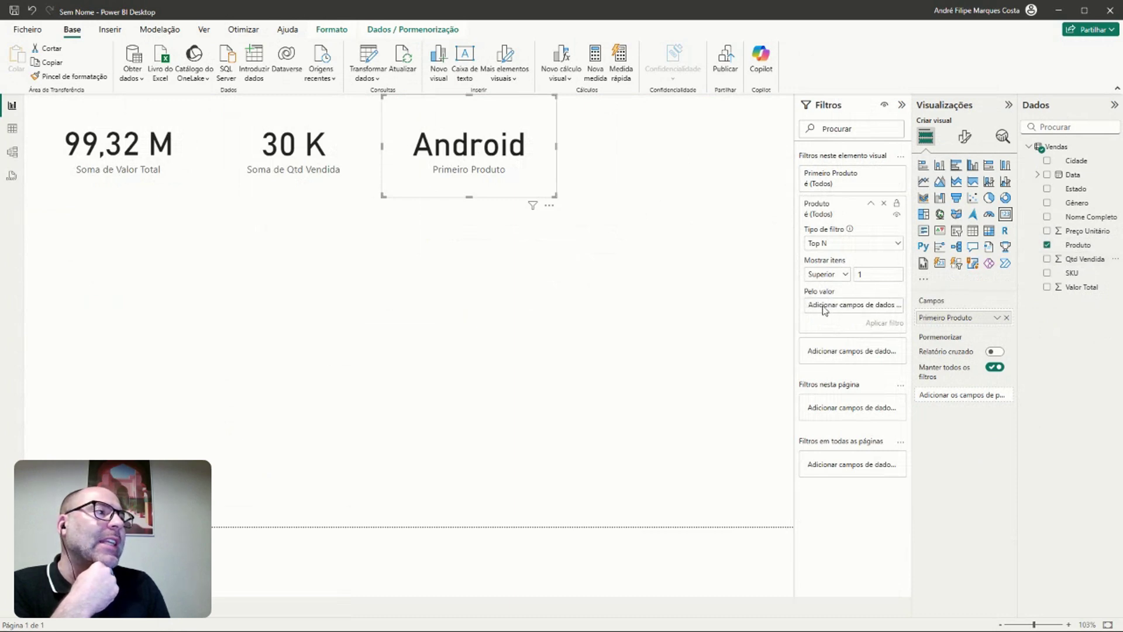
left_click_drag(1083, 259, 862, 303)
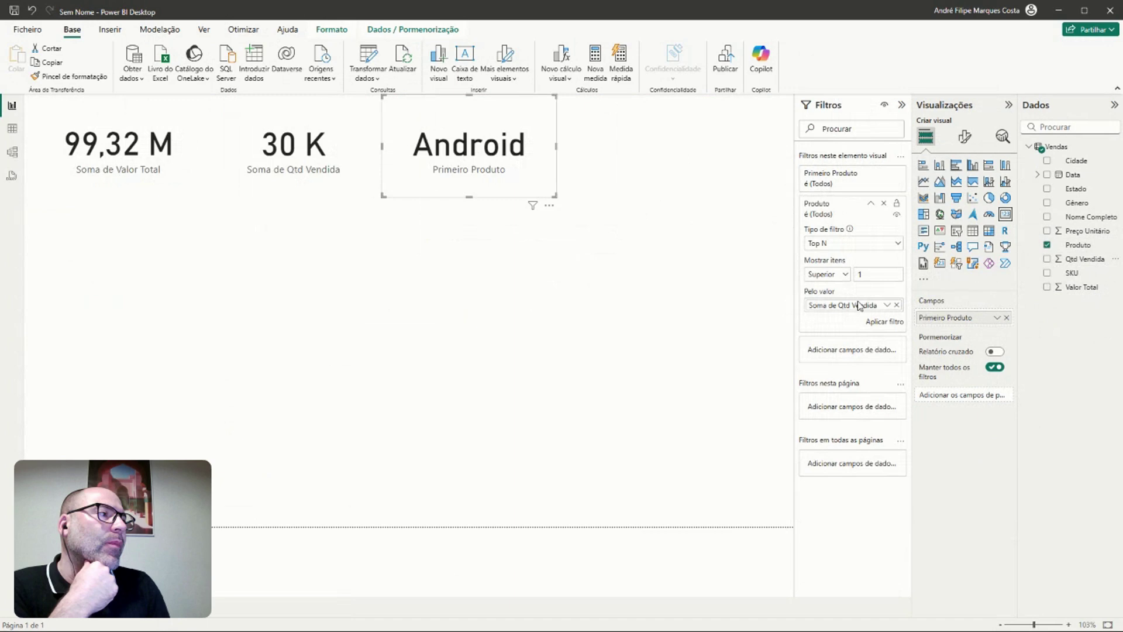
left_click(883, 322)
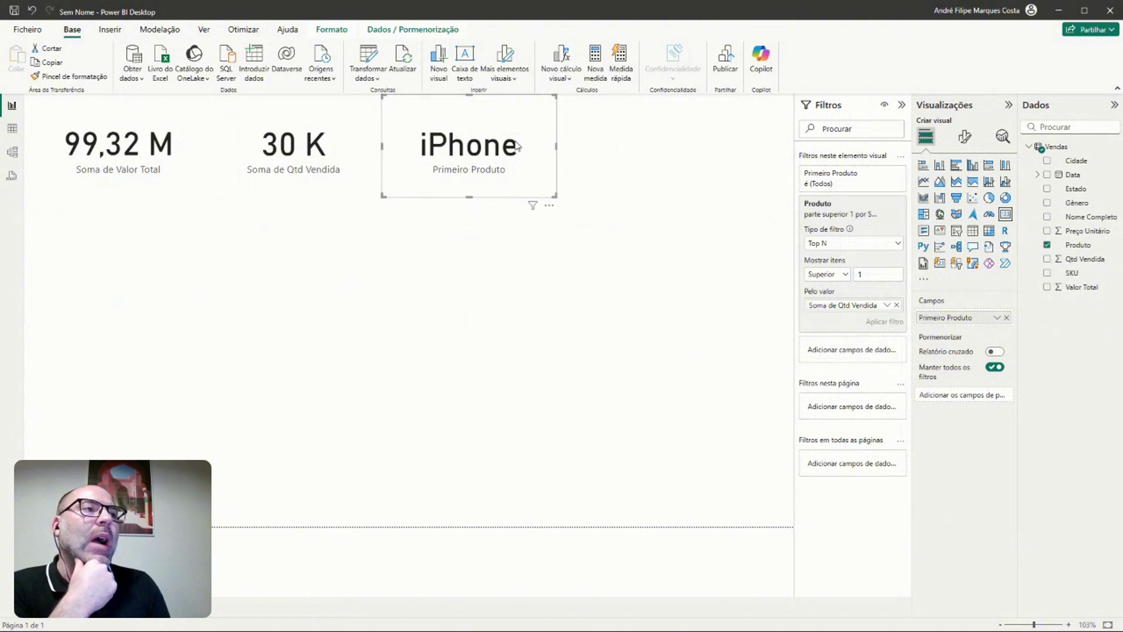
Step: Try to rename the product card's field as Produto Mais Vendido
double_click(944, 319)
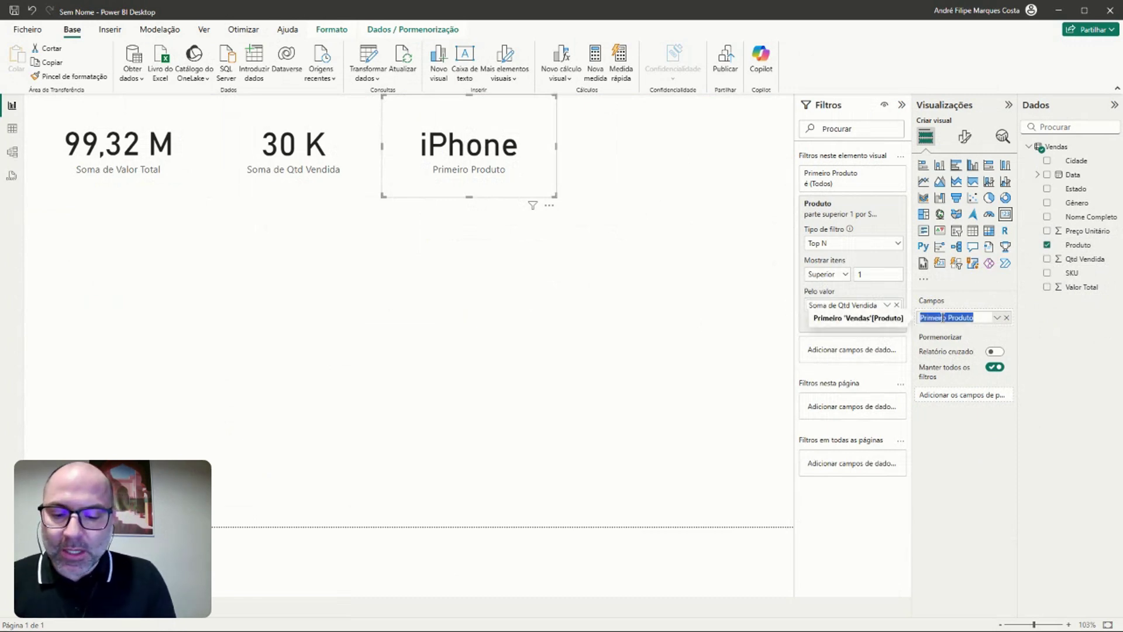
type("Produto Mais Vendido")
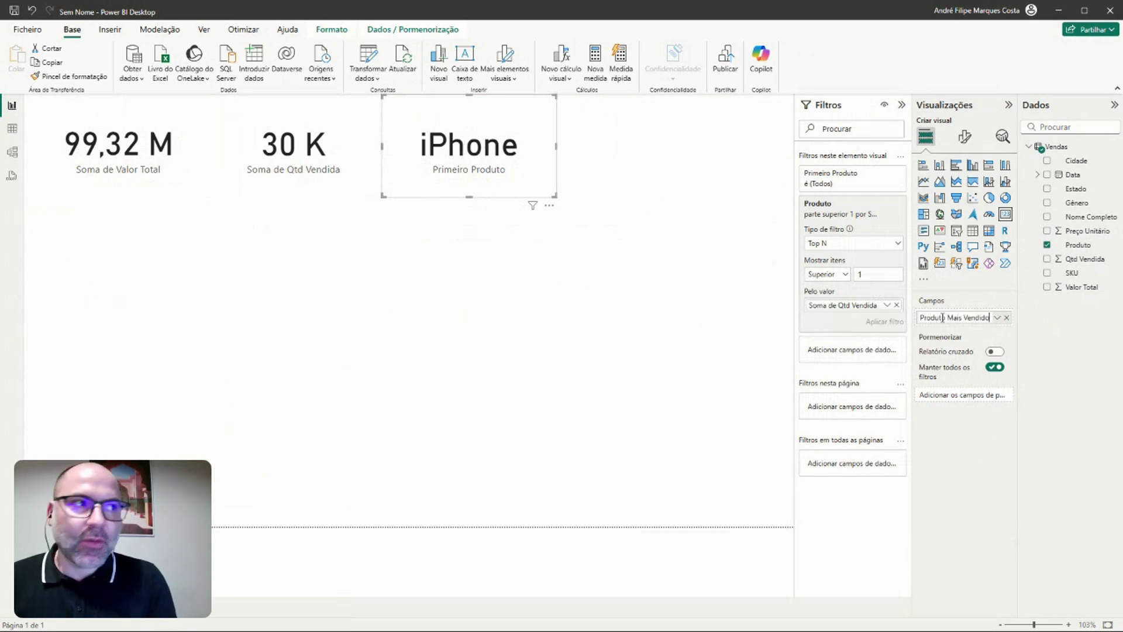
left_click(673, 292)
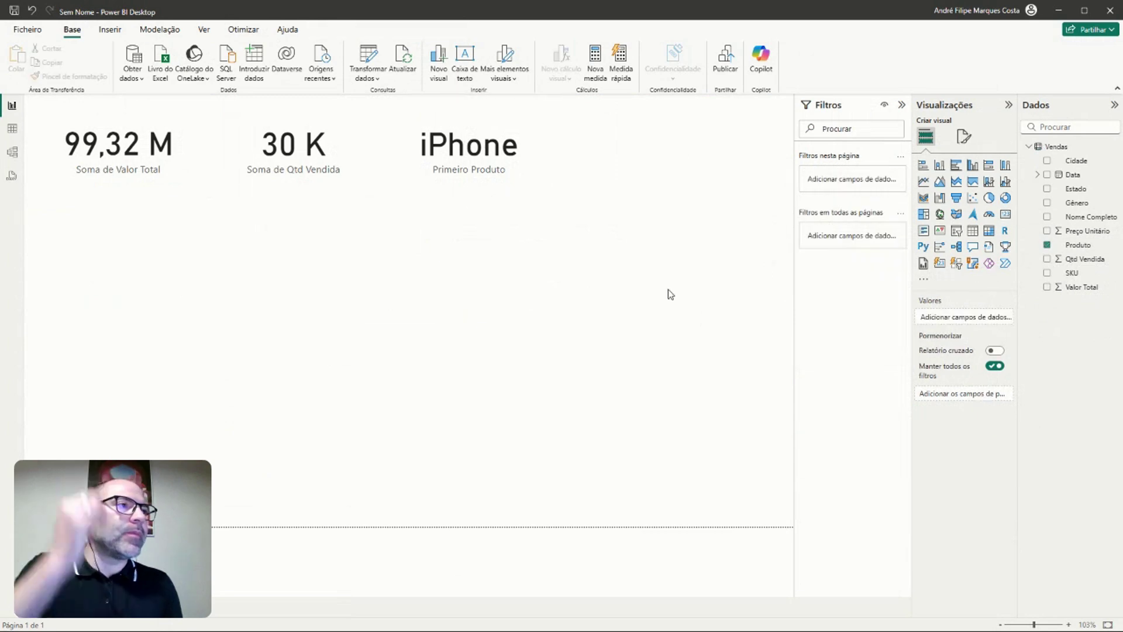
Step: Rename the Primeiro Produto field on the third card as Produto Mais Vendido and deselect the card
left_click(439, 164)
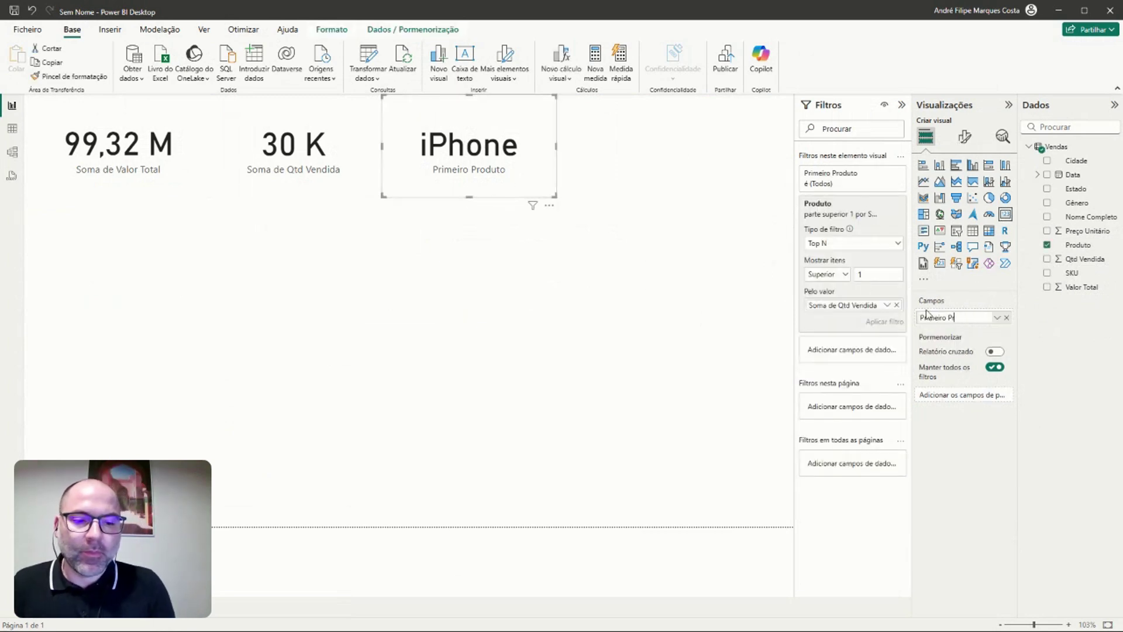
key("BackSpace")
key("BackSpace")
key("BackSpace")
key("BackSpace")
key("BackSpace")
key("BackSpace")
key("BackSpace")
key("BackSpace")
key("BackSpace")
key("BackSpace")
key("BackSpace")
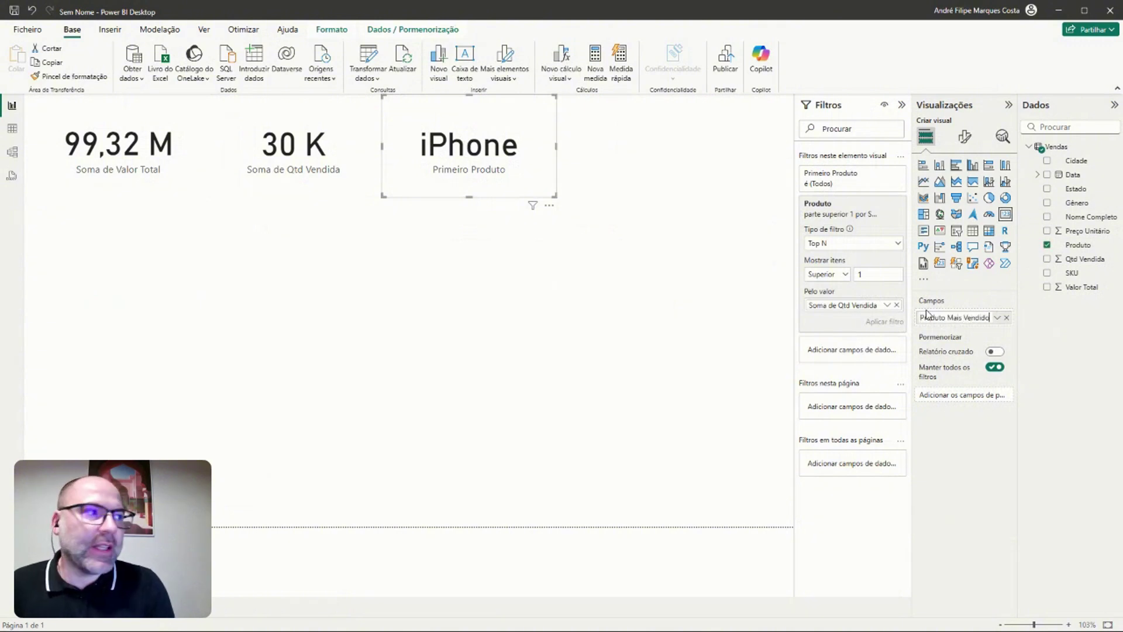
key("Return")
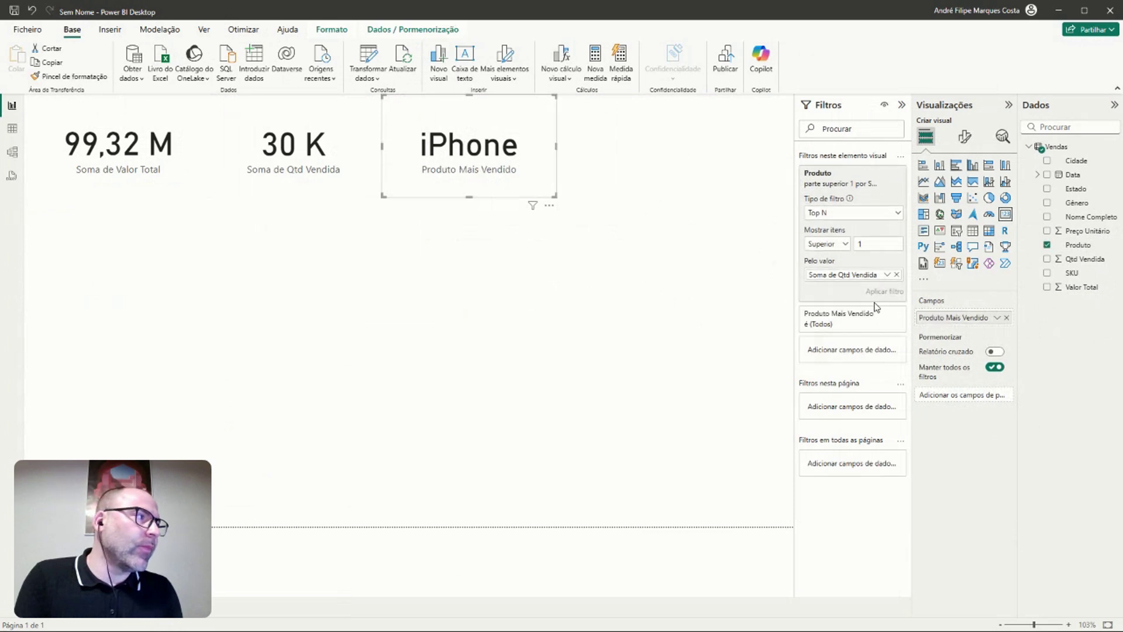
left_click(609, 296)
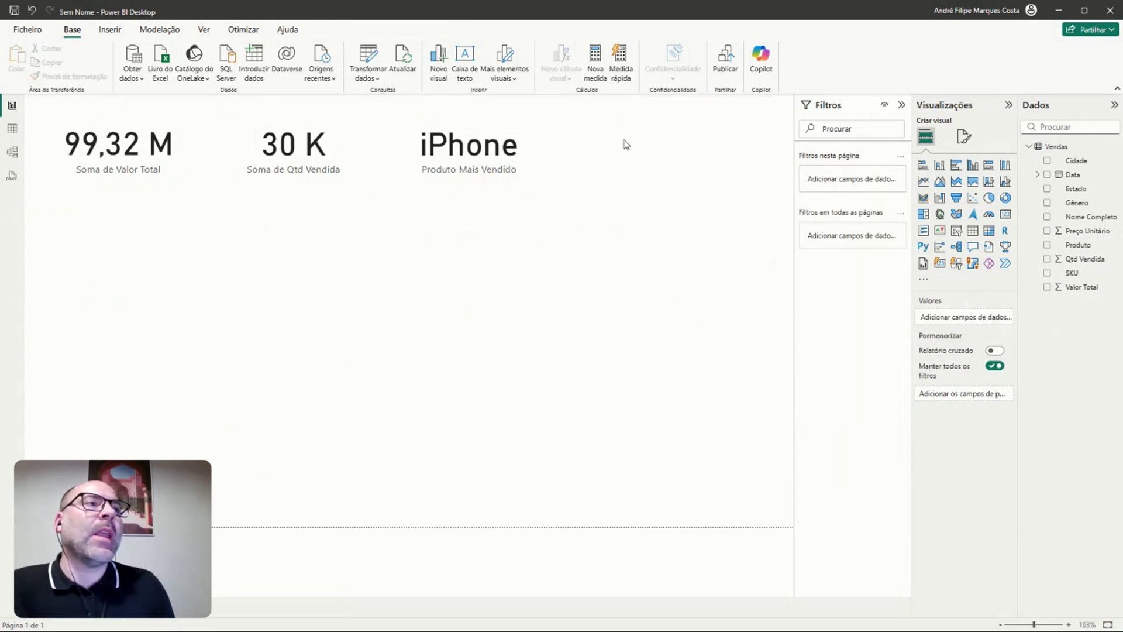
left_click_drag(626, 138, 13, 202)
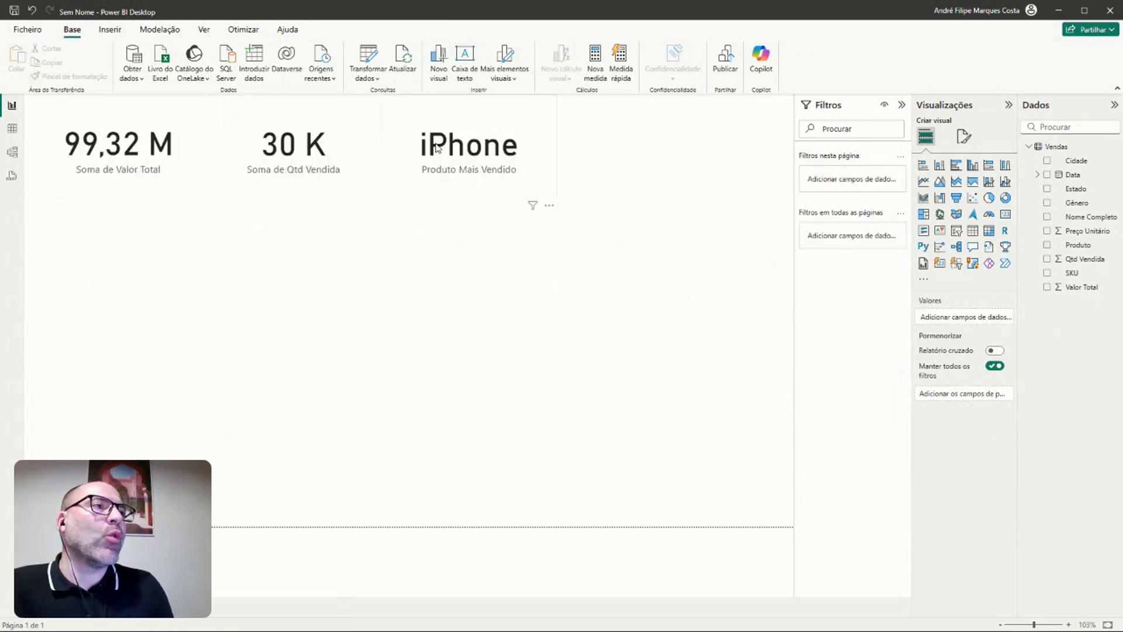
left_click(384, 156)
left_click(323, 155)
left_click(146, 150)
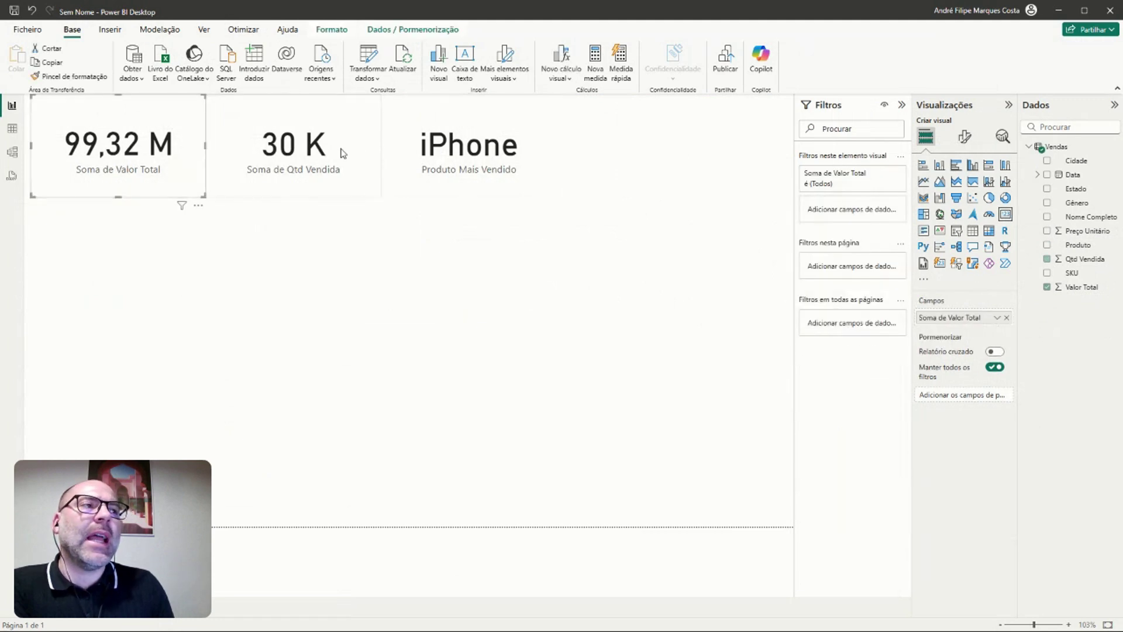
left_click(609, 156)
left_click(544, 175)
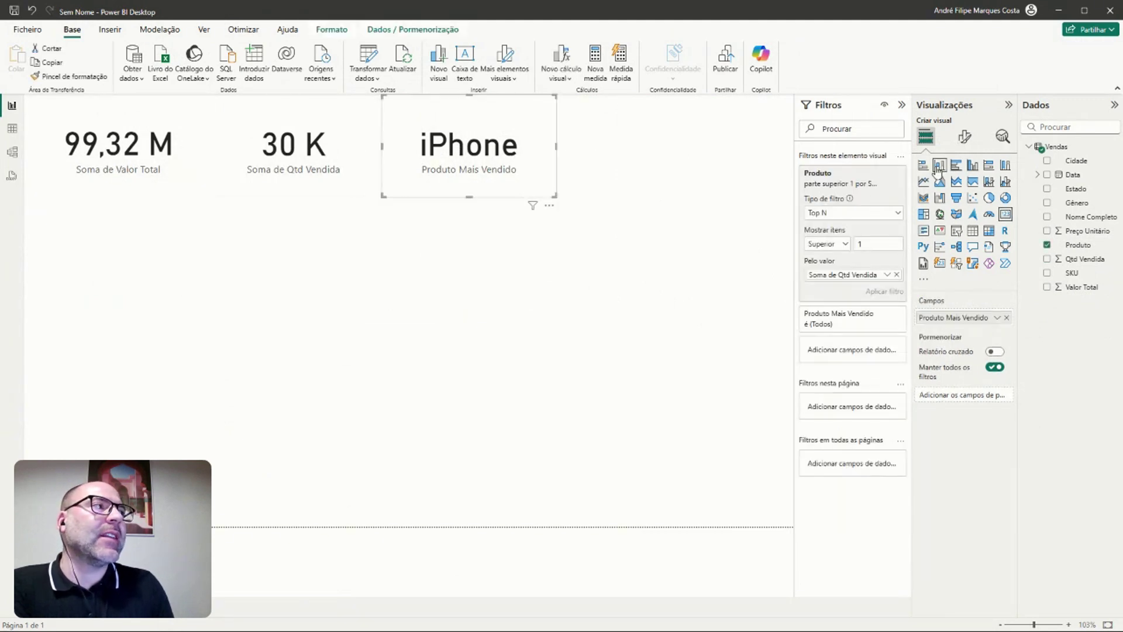
Step: Insert a stacked bar chart below the Valor Total card and enlarge it to slightly wider than the card
left_click(343, 266)
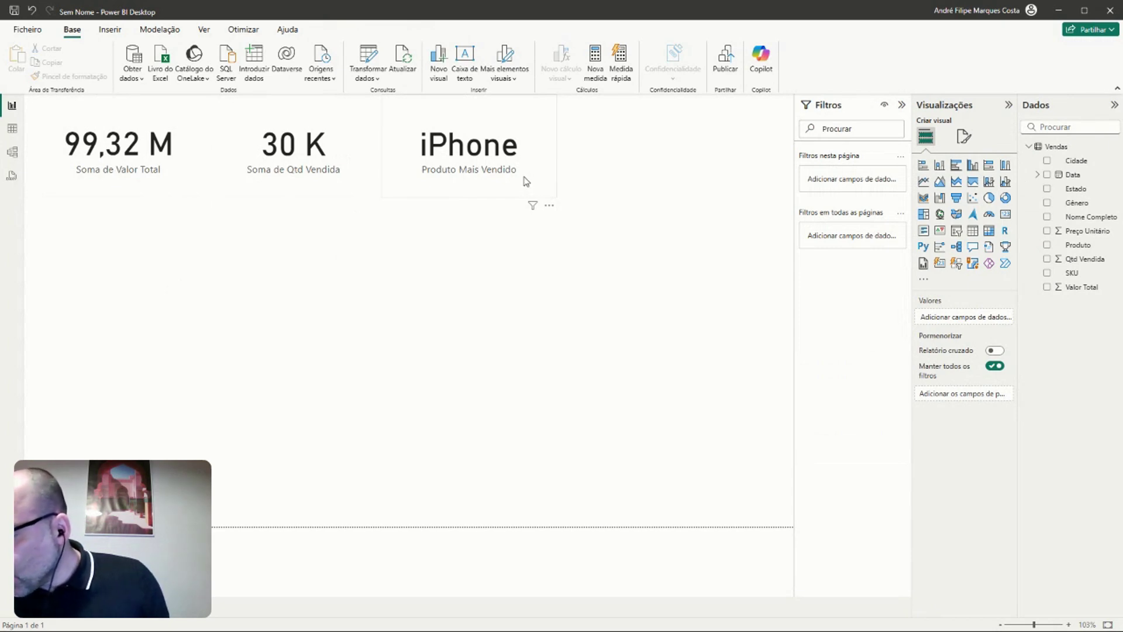
left_click(922, 169)
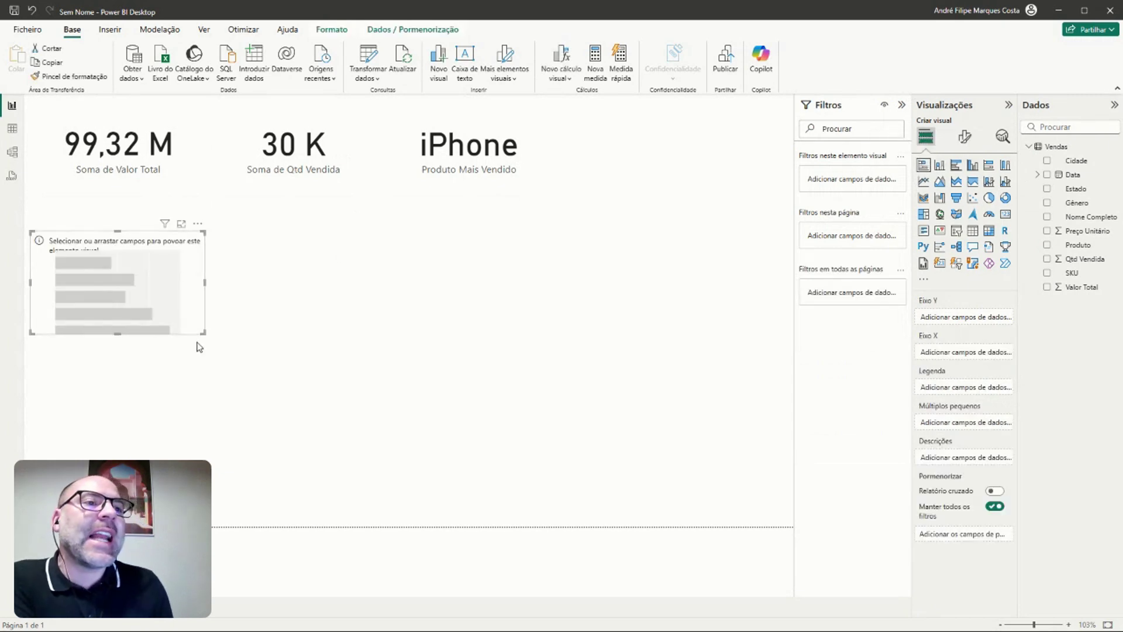
left_click_drag(203, 336, 238, 400)
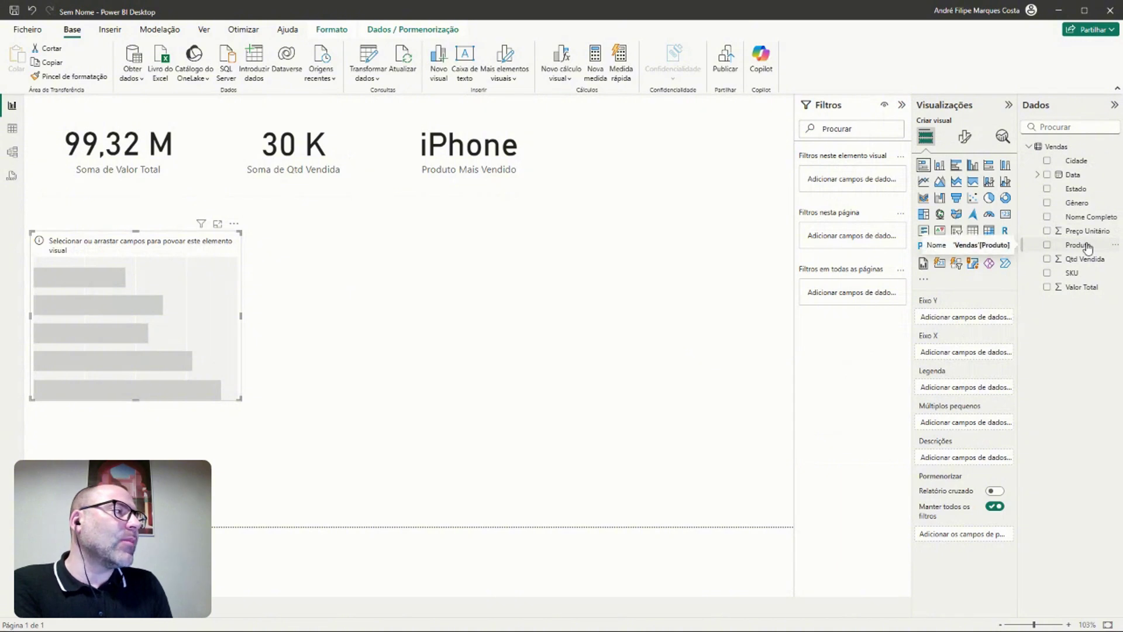
Step: Assign Produto to the bar chart's Y axis and the sum of Qtd Vendida to its X axis
left_click_drag(1088, 245, 988, 352)
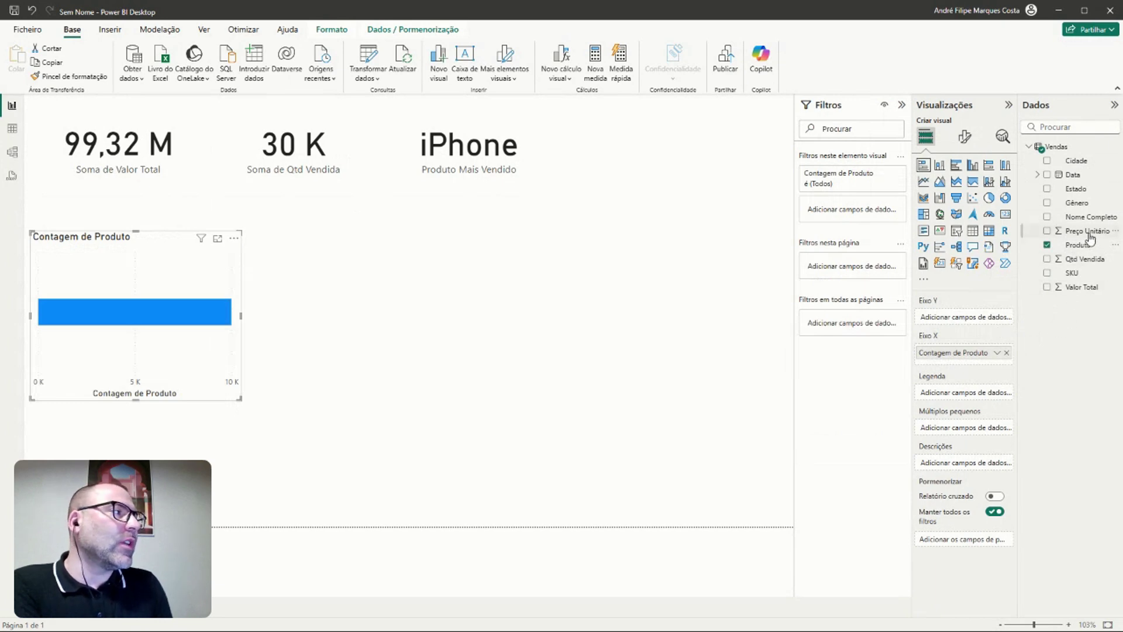
left_click_drag(1087, 258, 988, 321)
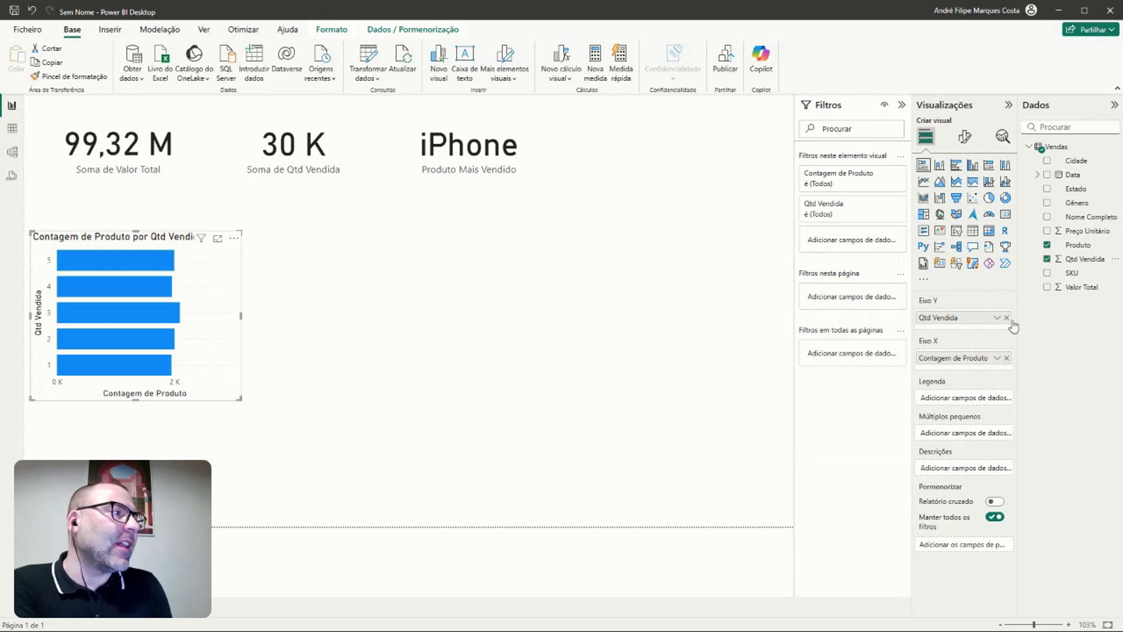
mouse_move(956, 322)
left_mouse_down()
mouse_move(960, 369)
mouse_move(960, 319)
left_mouse_up()
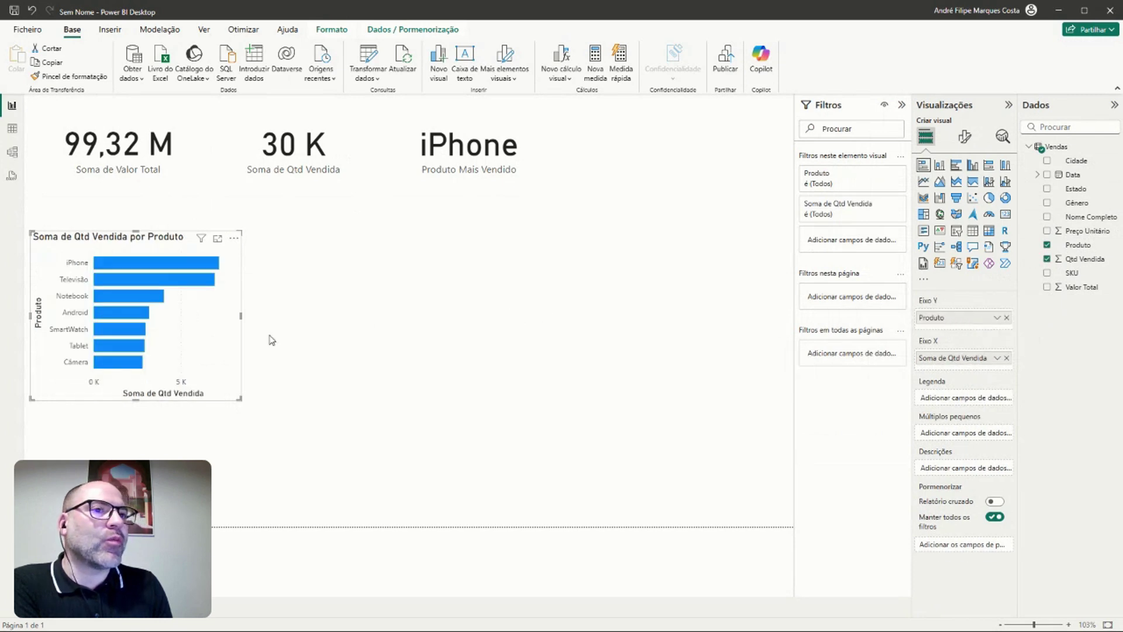
Step: Enlarge the bar chart slightly, shift it up a little, and turn on its data labels
mouse_move(240, 398)
left_mouse_down()
mouse_move(389, 439)
mouse_move(260, 410)
left_mouse_up()
mouse_move(113, 303)
left_mouse_down()
mouse_move(113, 286)
mouse_move(115, 296)
left_mouse_up()
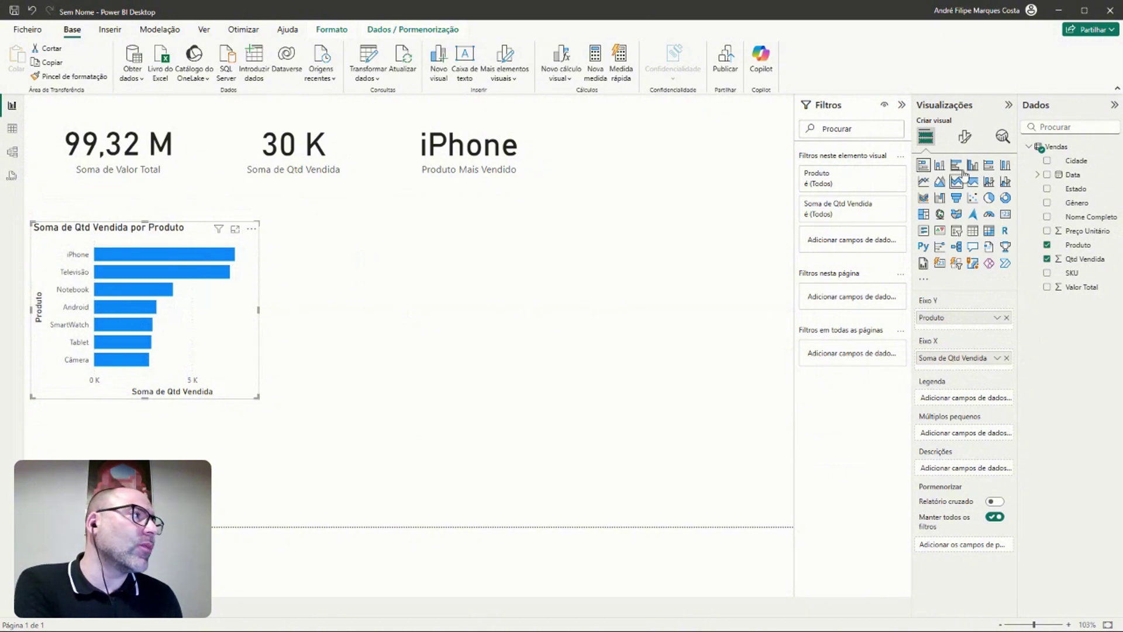
left_click(966, 137)
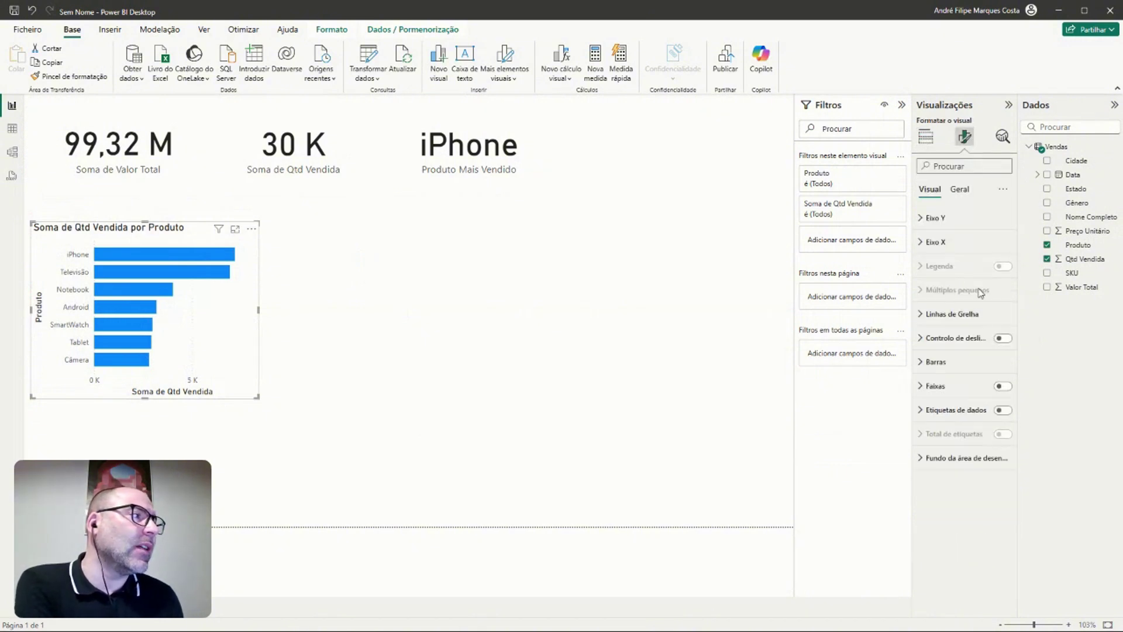
left_click(1003, 411)
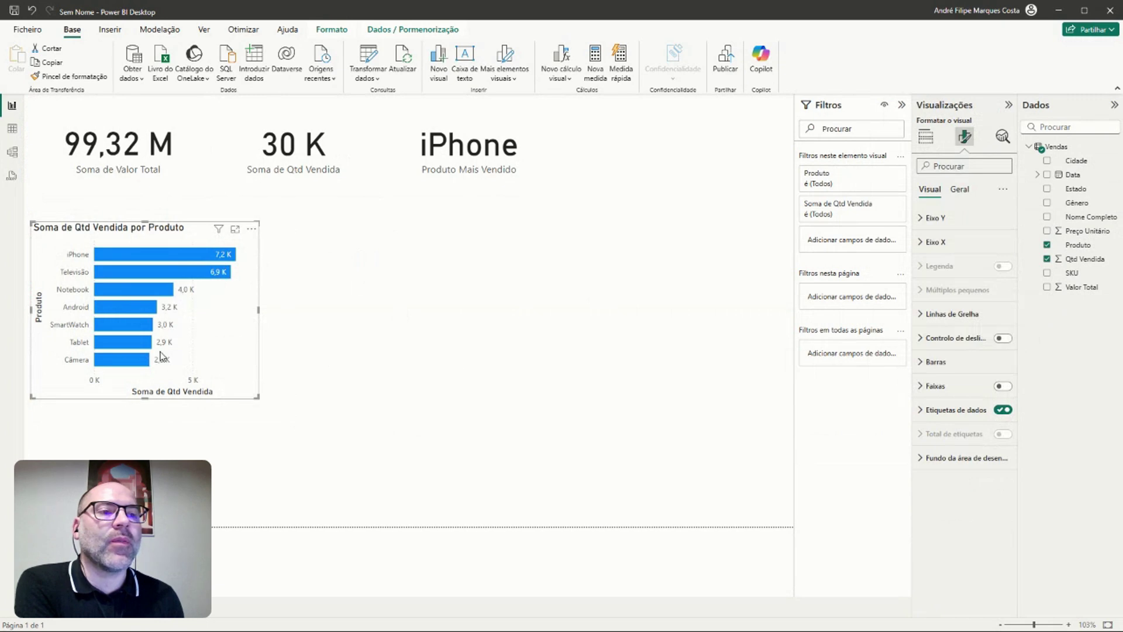
left_click(589, 329)
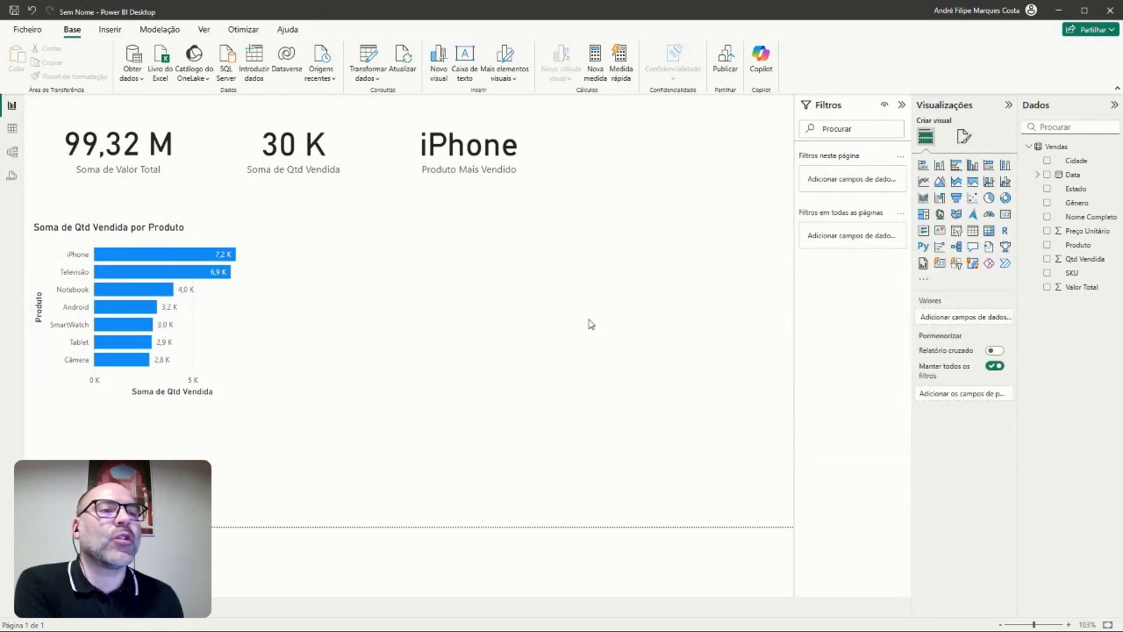
Step: Insert a stacked column chart beside the product bar chart and enlarge it to roughly the bar chart's height
left_click(940, 165)
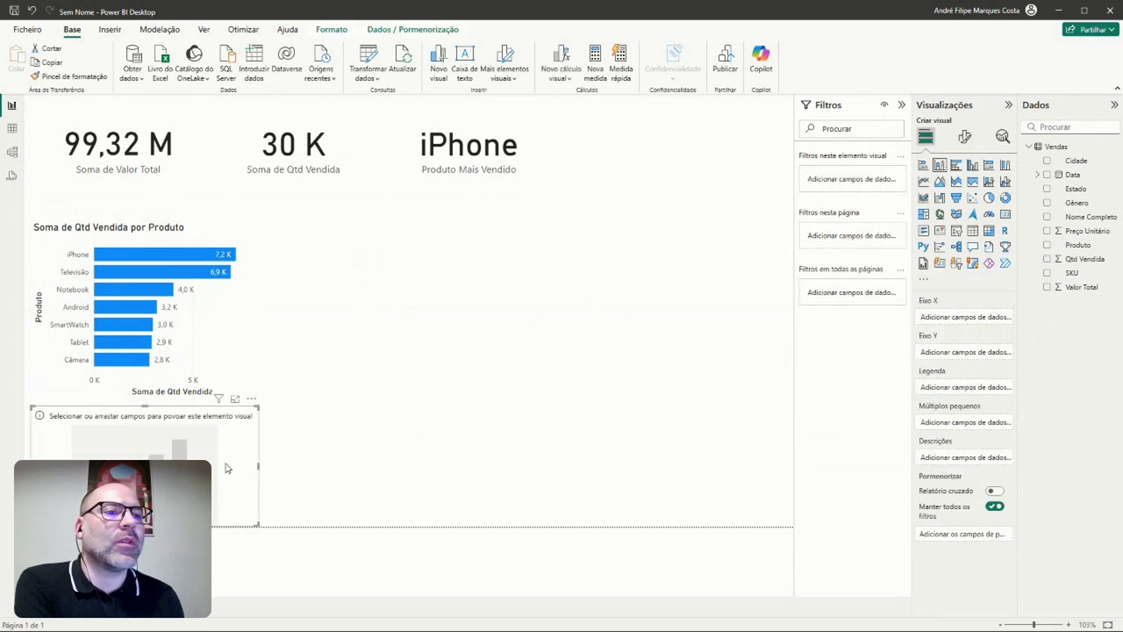
left_click_drag(193, 450, 438, 276)
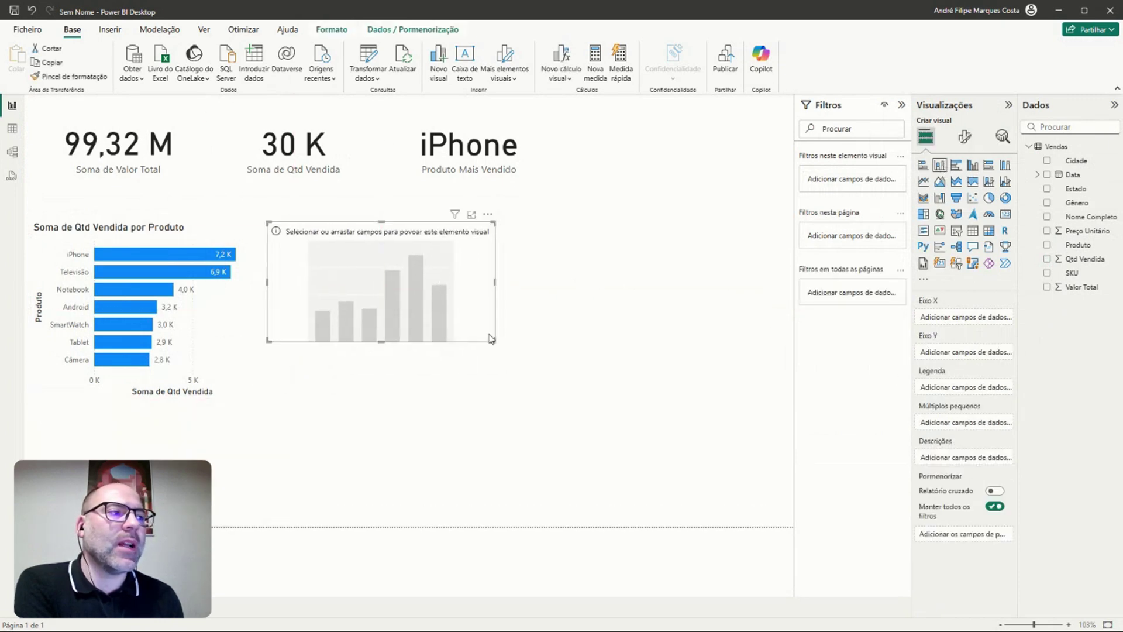
left_click_drag(493, 341, 554, 396)
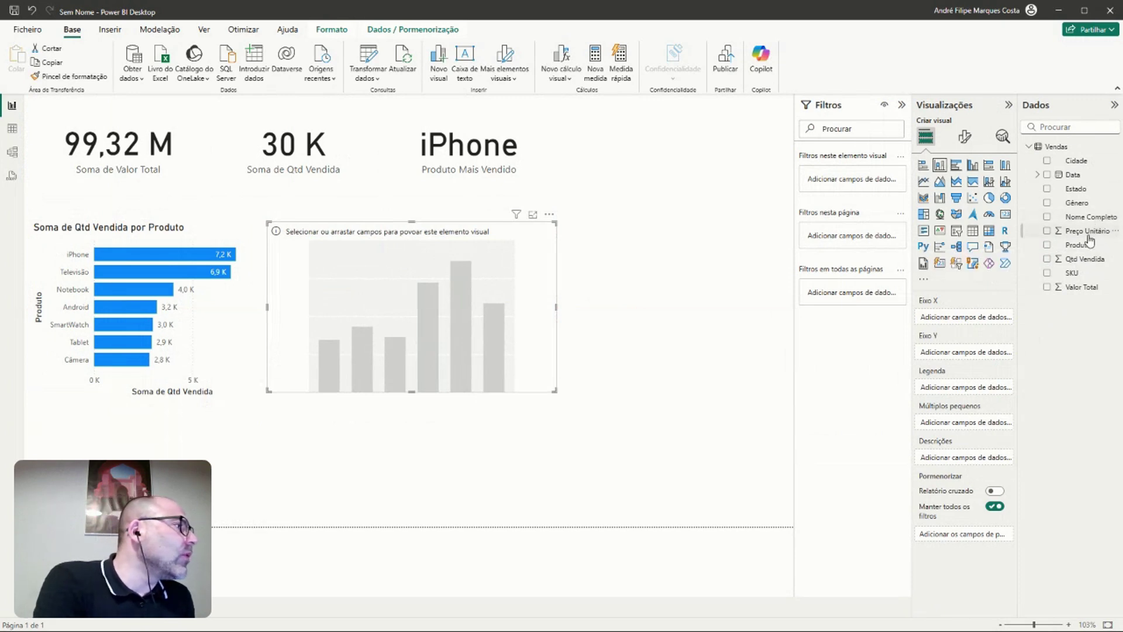
Step: Put Data on the column chart's X axis with only the Mês level kept, and the sum of Valor Total on its Y axis
left_click_drag(1080, 174, 975, 319)
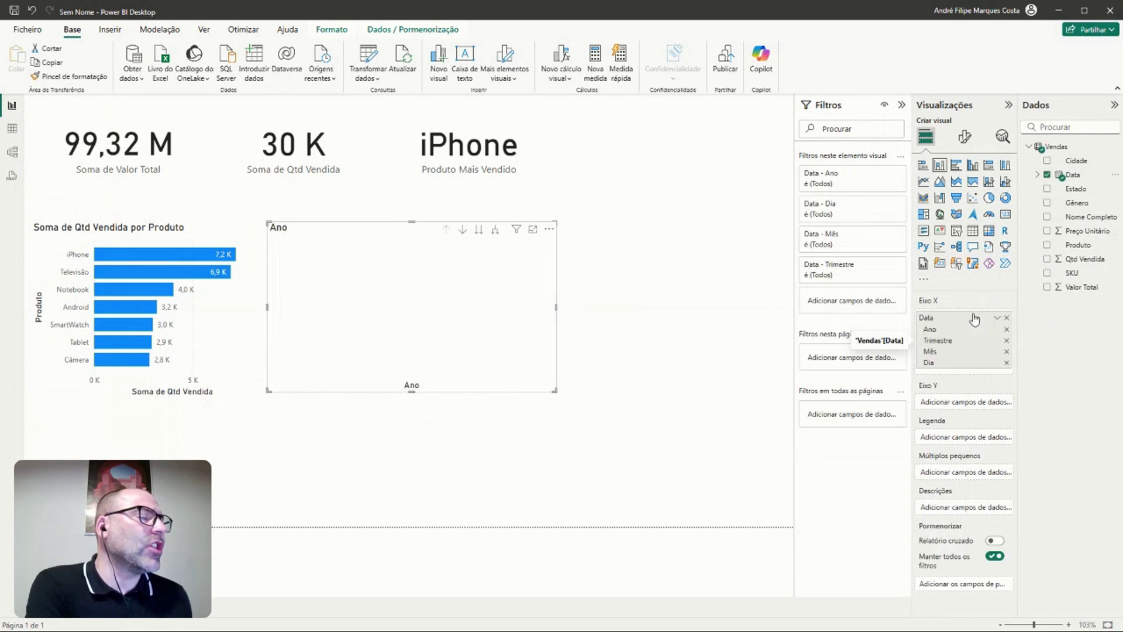
left_click(1008, 363)
left_click(1007, 340)
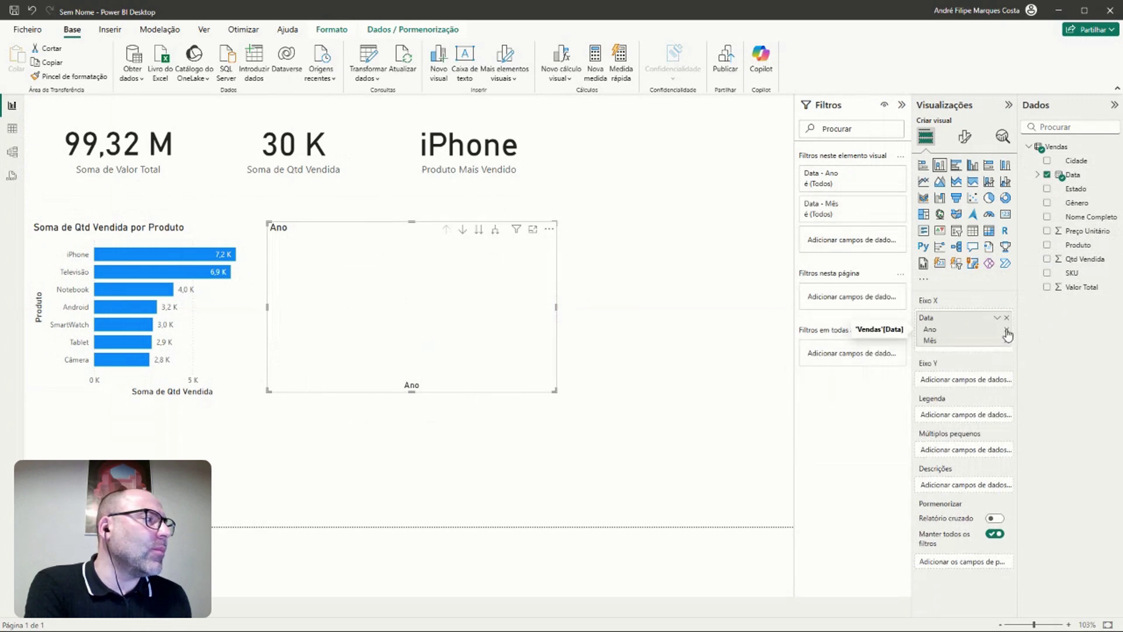
left_click(1007, 330)
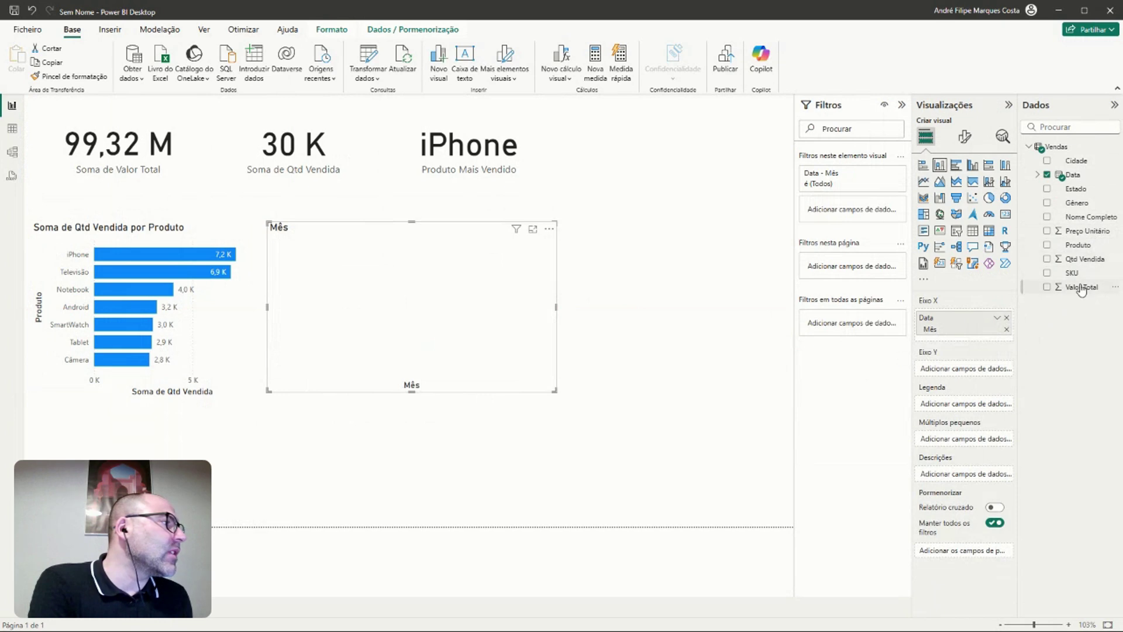
left_click_drag(1081, 287, 971, 367)
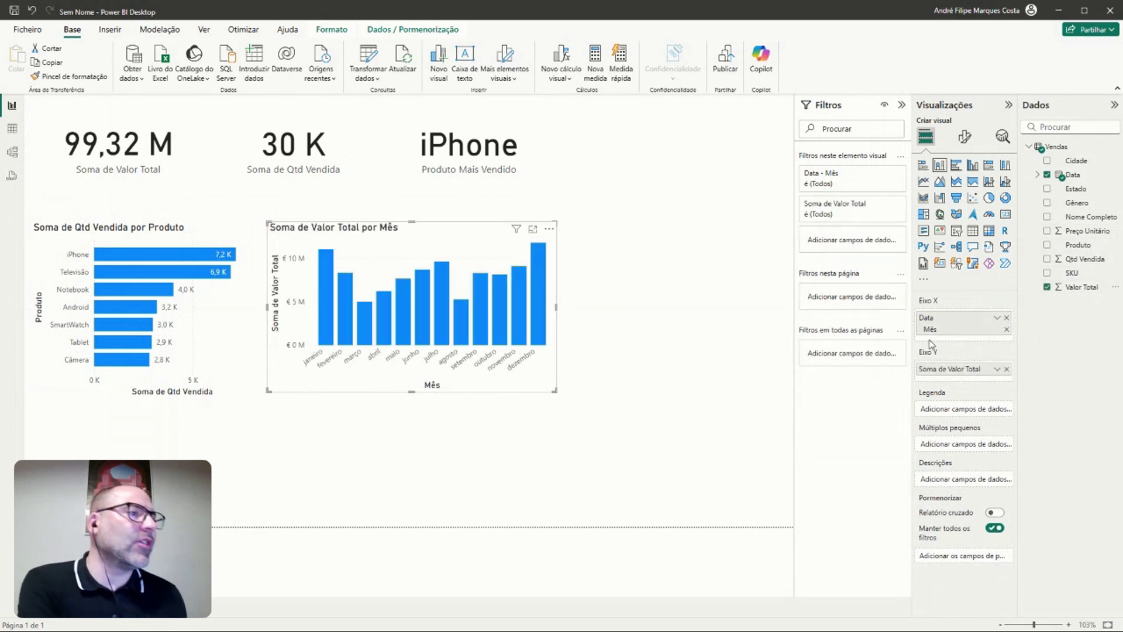
left_click(677, 360)
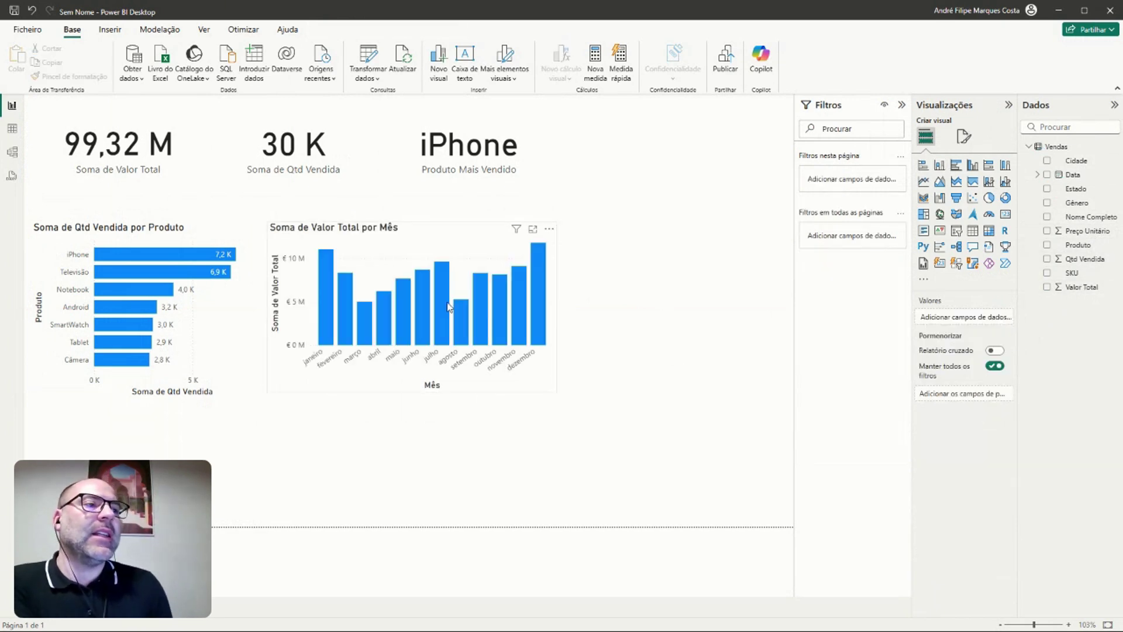
Step: Cross-filter the report by individual months in the column chart, delete the accidental Q&A visual, and clear the month selection
left_click(447, 304)
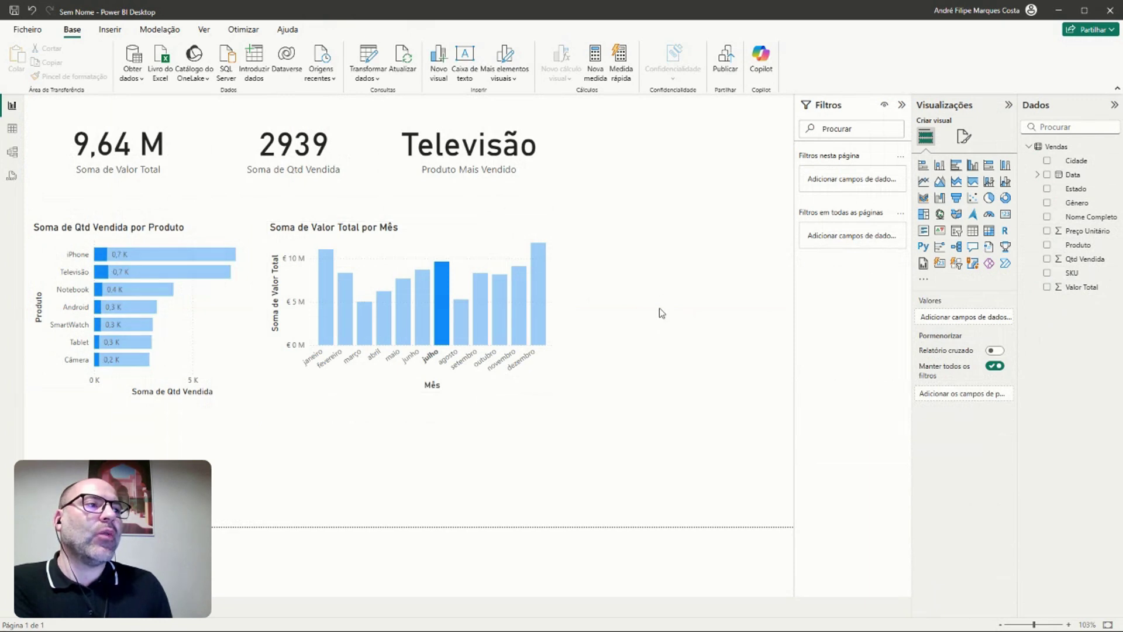
double_click(633, 306)
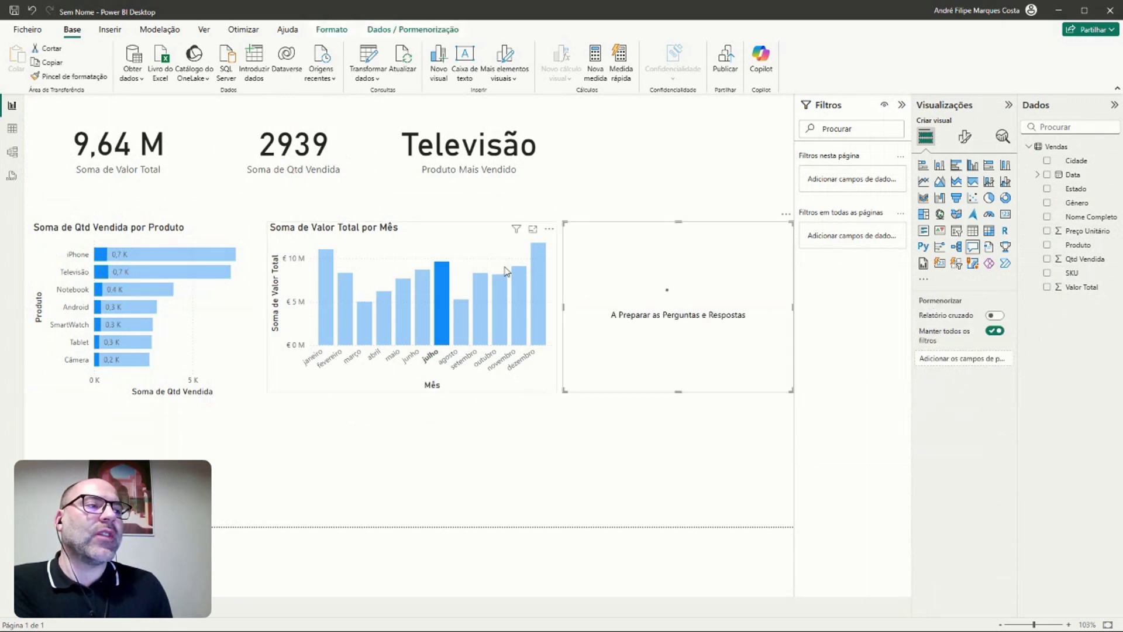
left_click(538, 292)
left_click(518, 304)
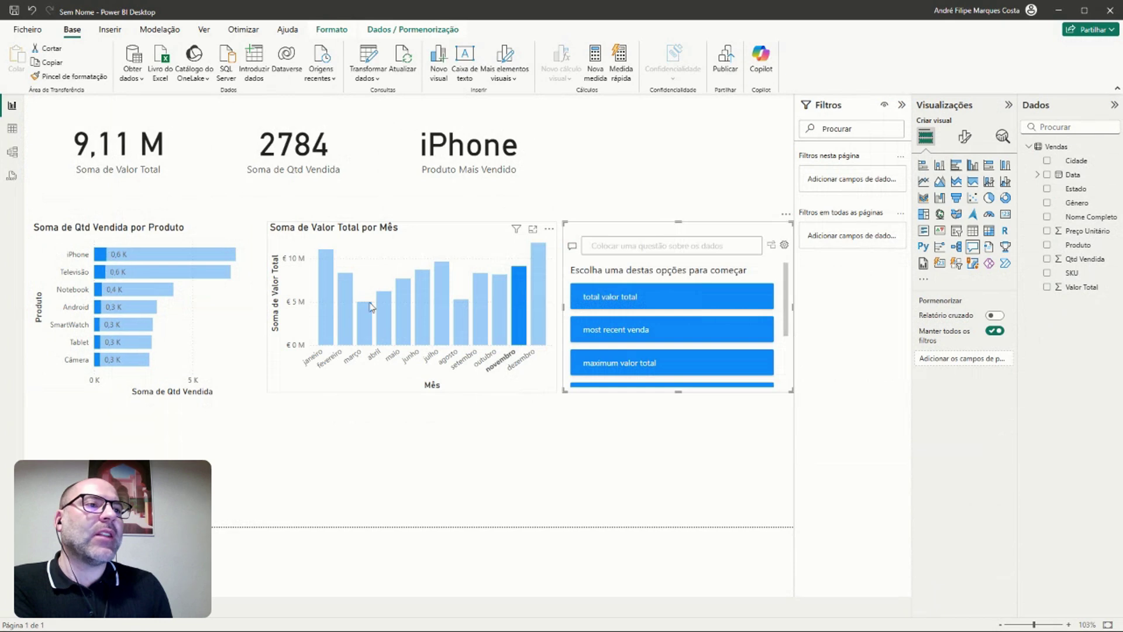
left_click(346, 307)
left_click(325, 308)
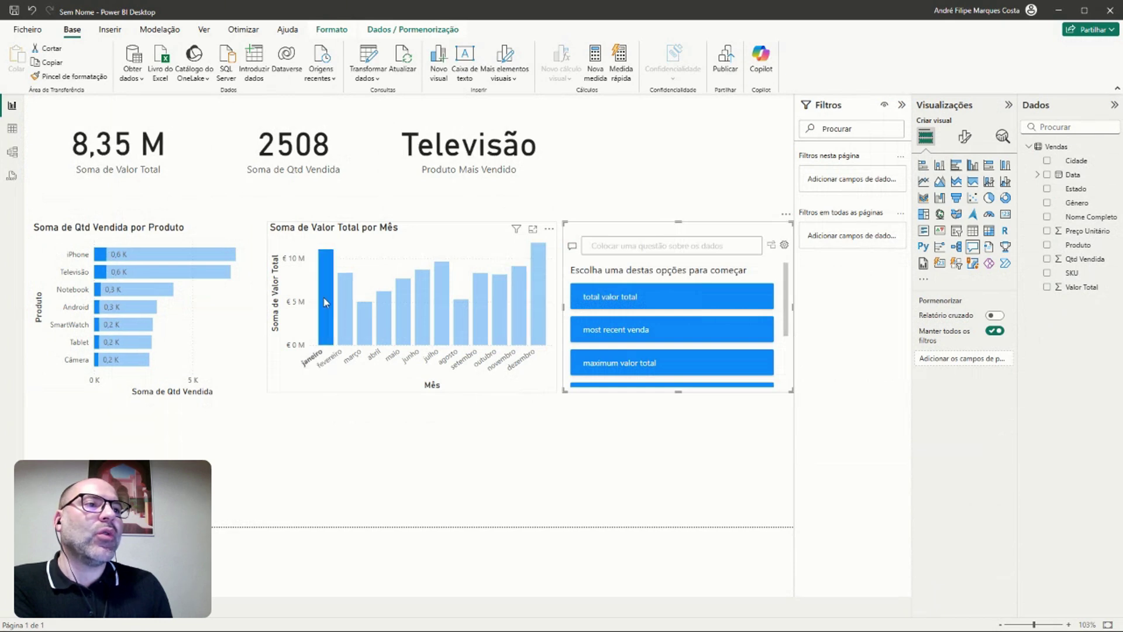
left_click(386, 316)
left_click(441, 310)
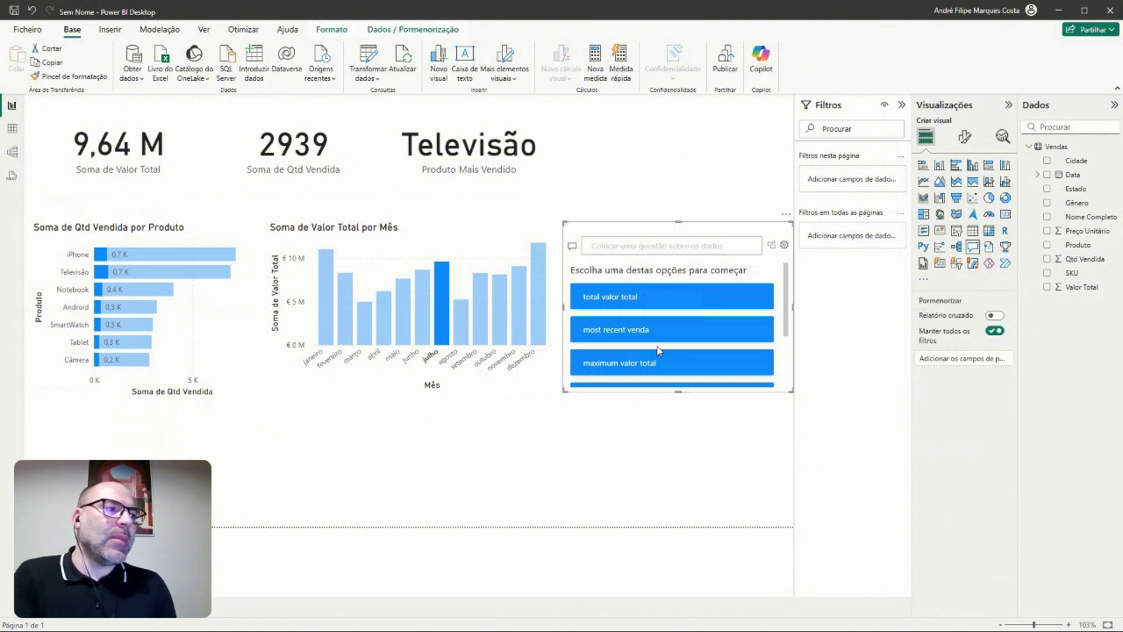
key("Delete")
left_click(537, 292)
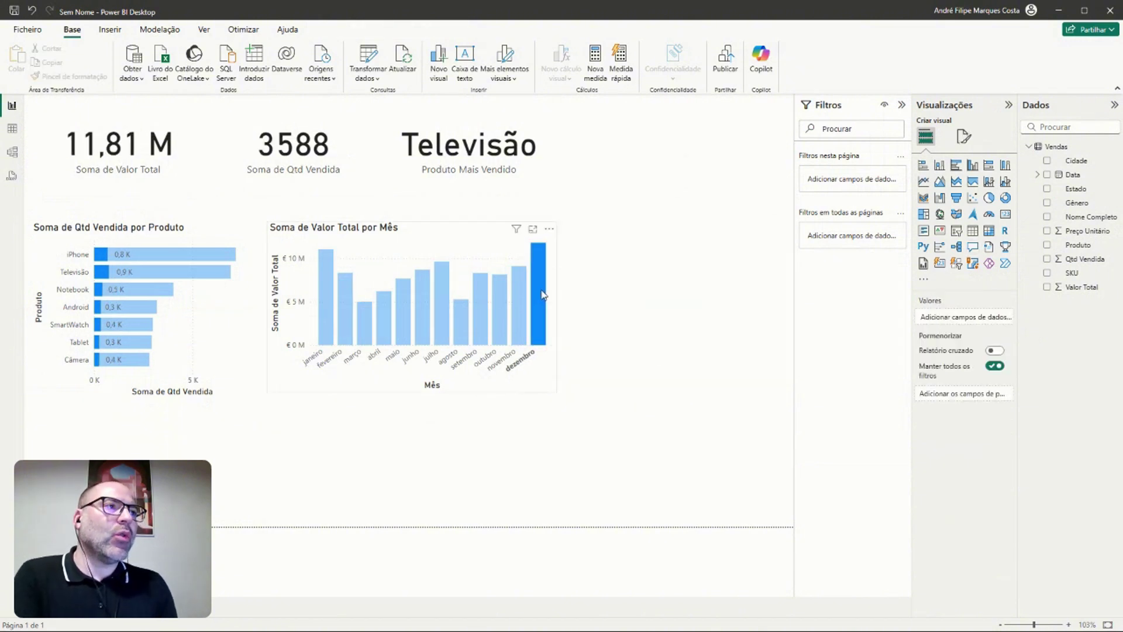
left_click(519, 292)
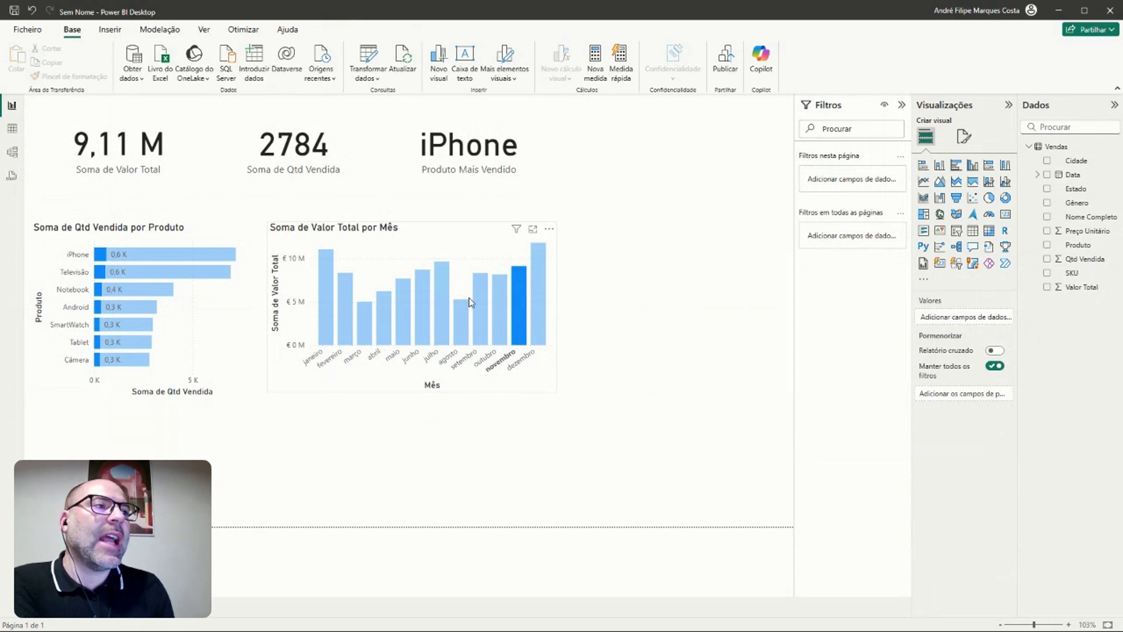
left_click(683, 238)
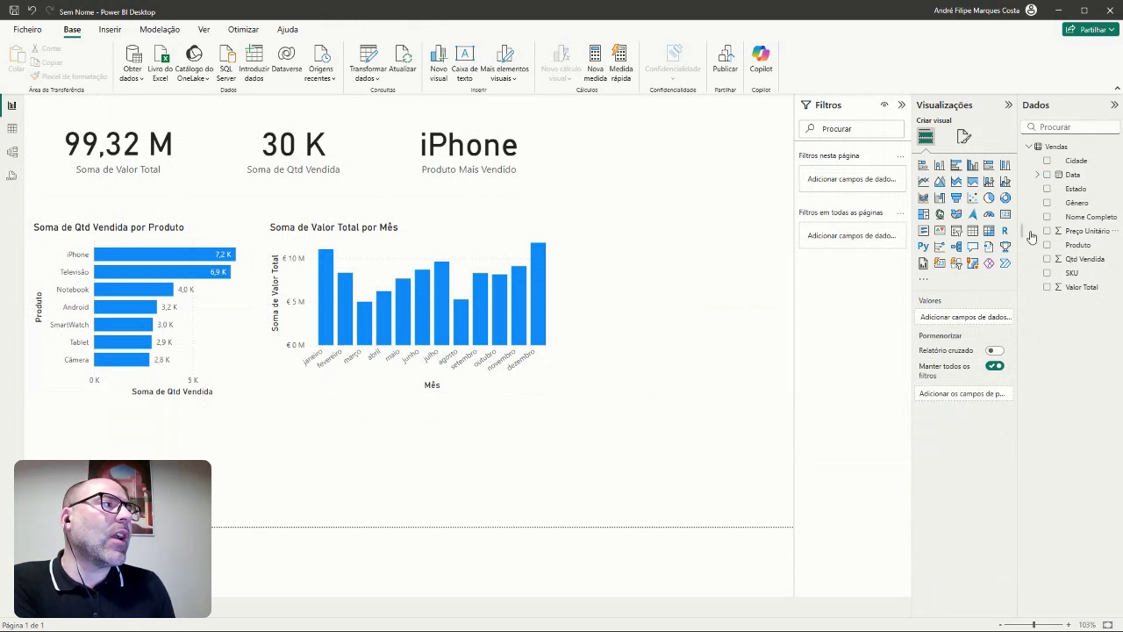
Step: Insert a pie chart beside the column chart with Gênero as its legend and the sum of Valor Total as its values
left_click(993, 201)
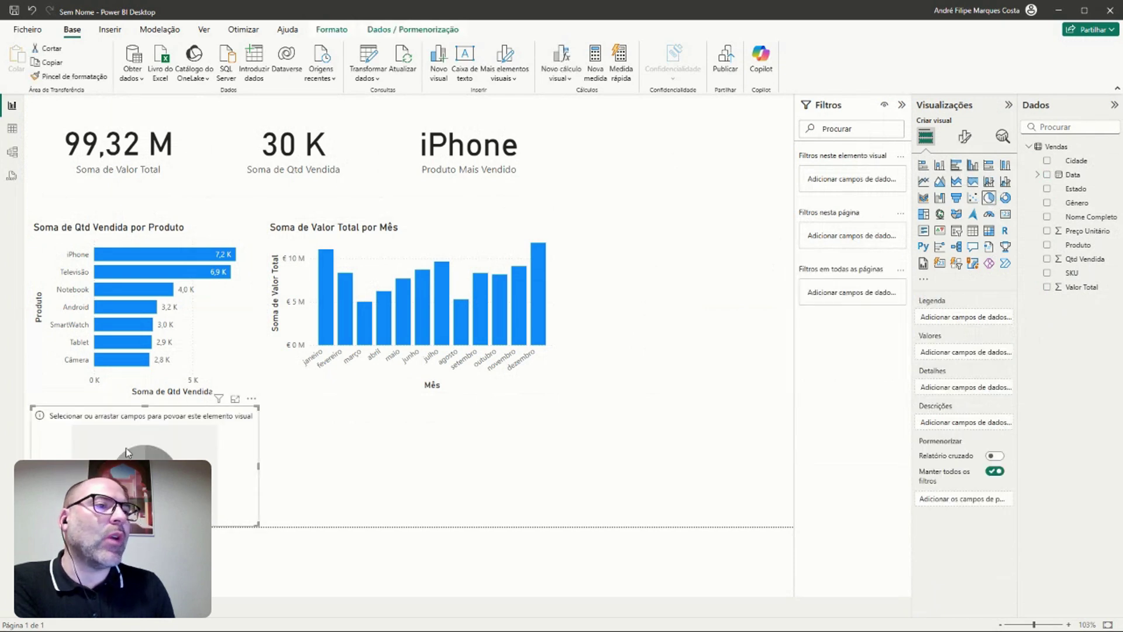
left_click_drag(125, 448, 666, 296)
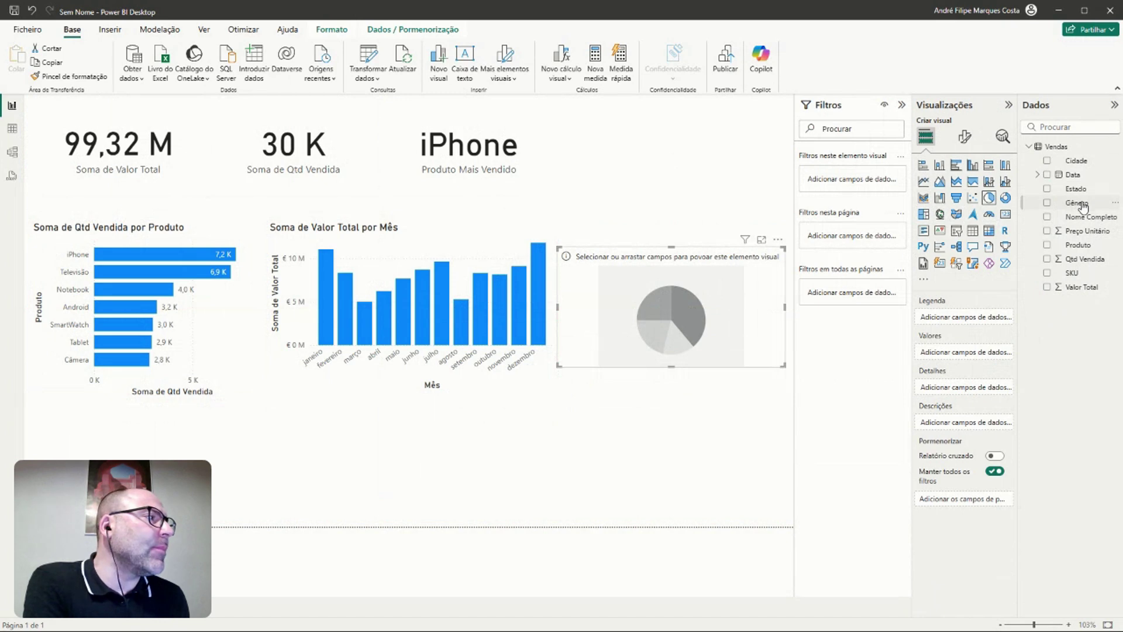
left_click_drag(1083, 206, 985, 321)
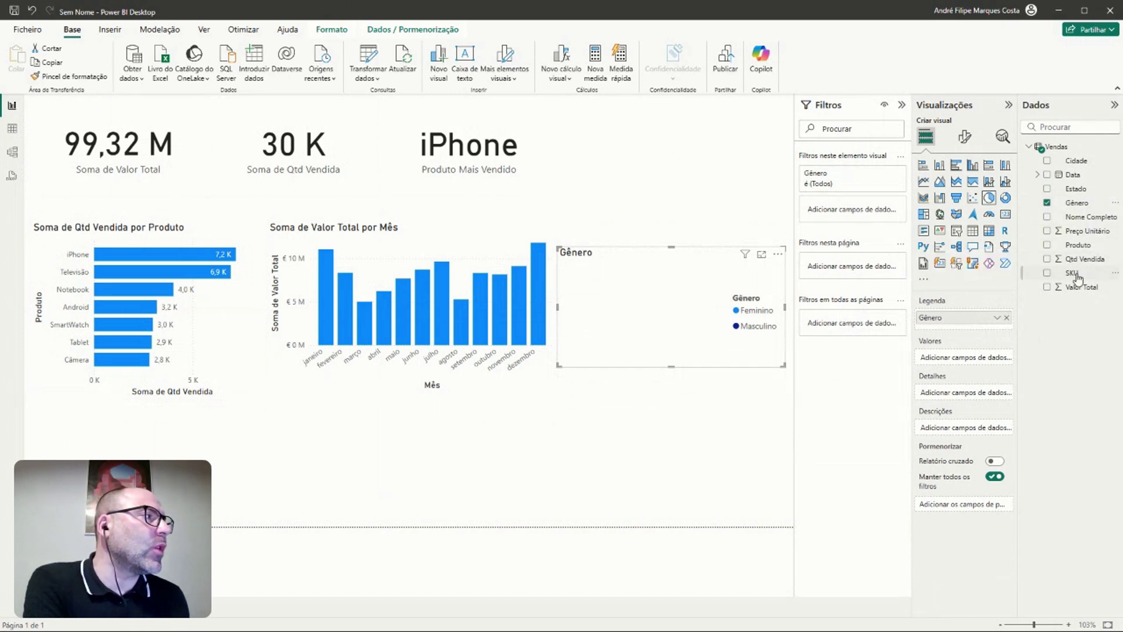
left_click_drag(1081, 288, 964, 363)
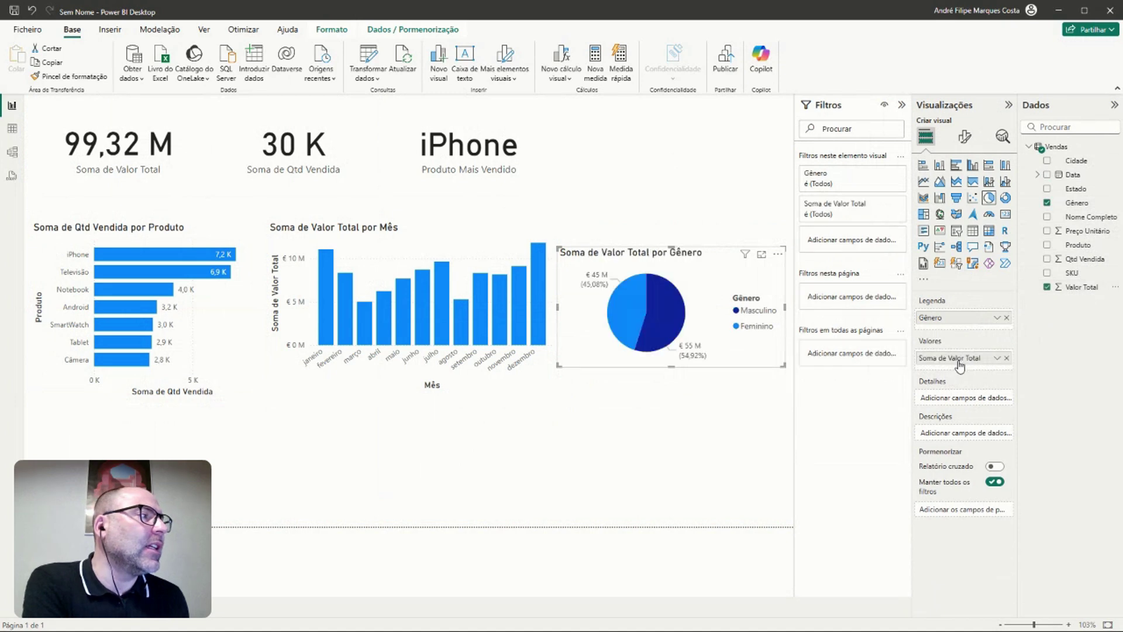
left_click(723, 198)
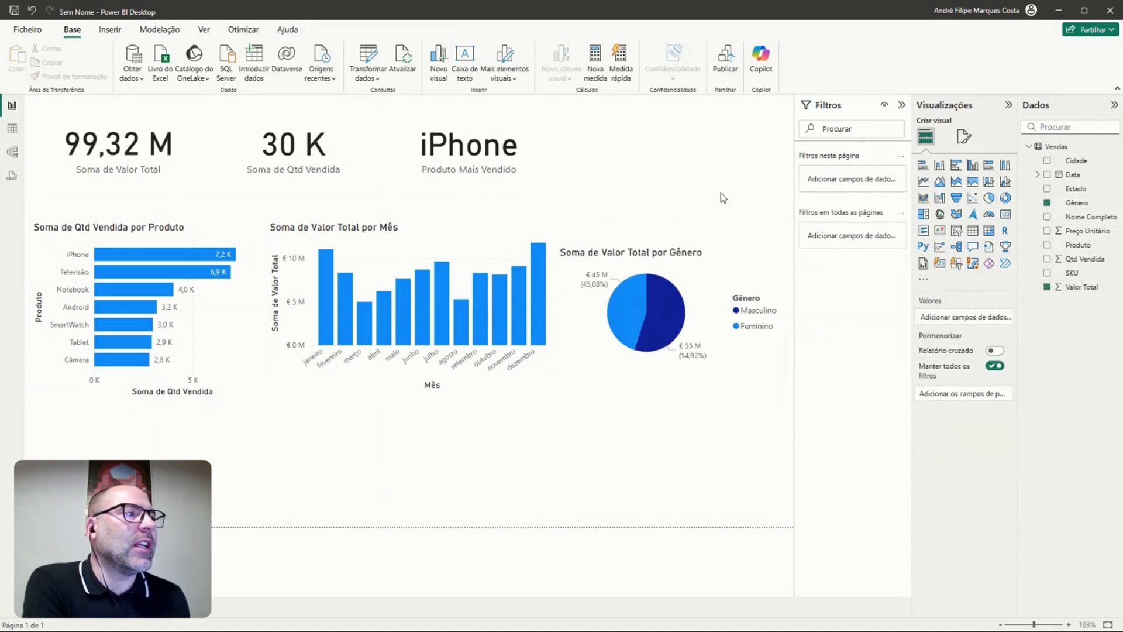
Step: Extend the pie chart slightly upward and deselect it
left_click(692, 279)
left_click_drag(672, 245, 673, 233)
left_click(665, 205)
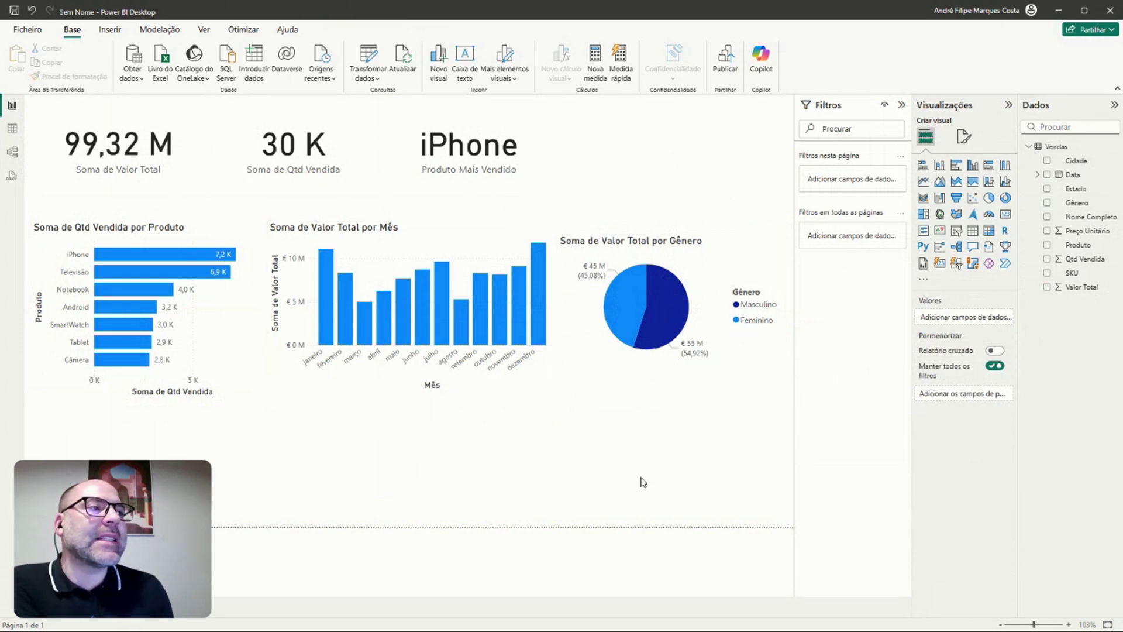
Step: Add Gênero as the monthly column chart's legend, cross-filter the report by the iPhone bar, and clear that selection
left_click(340, 256)
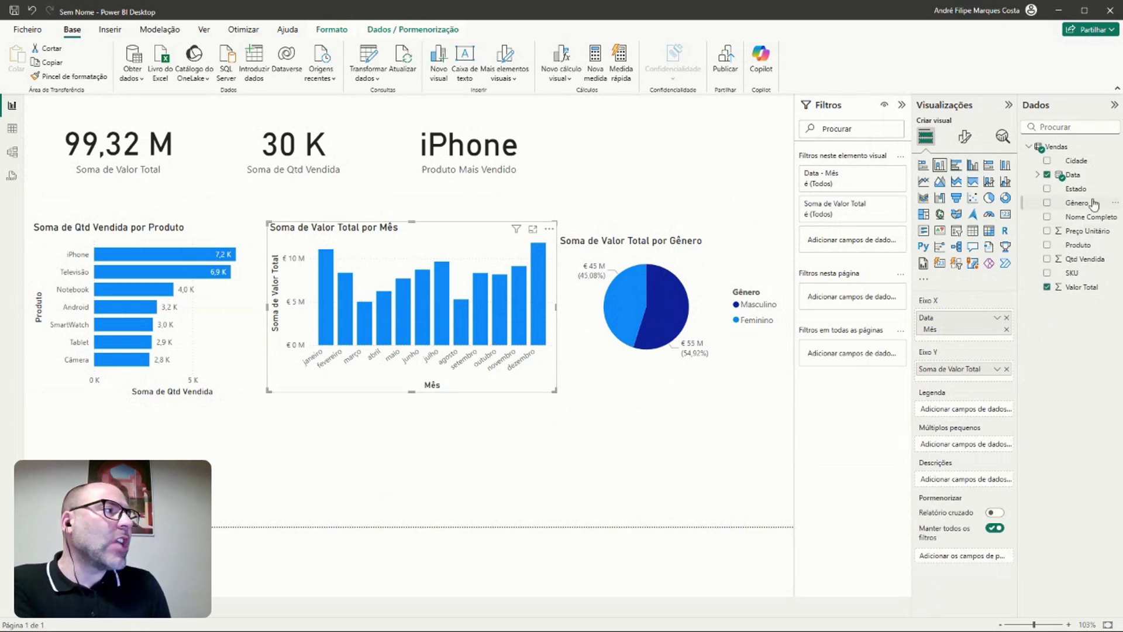
left_click_drag(1094, 203, 989, 410)
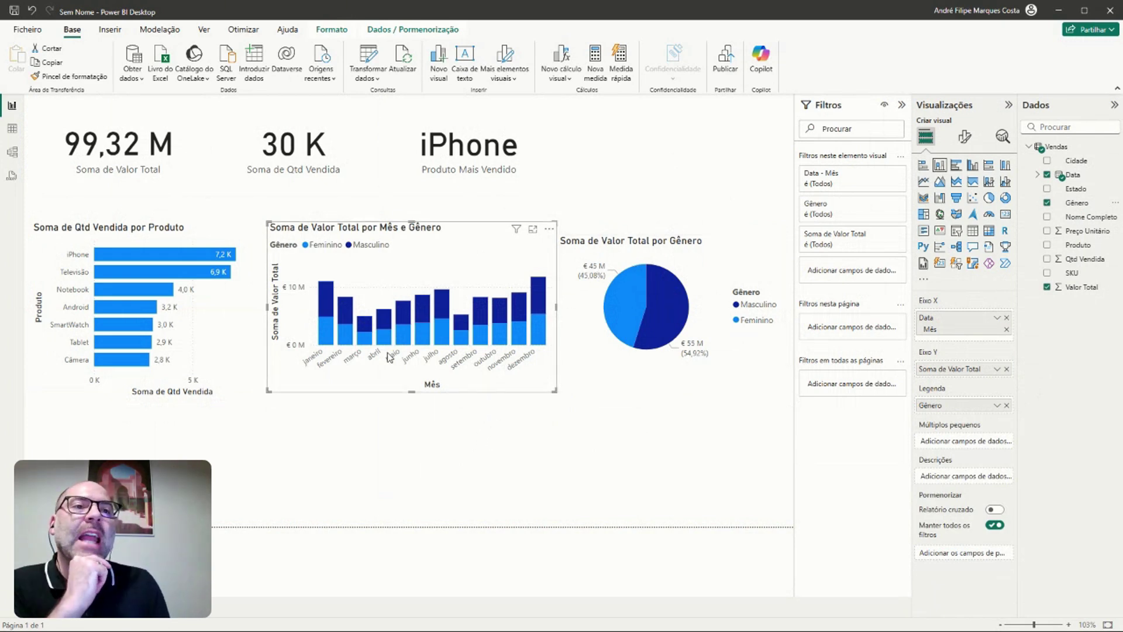
left_click(130, 256)
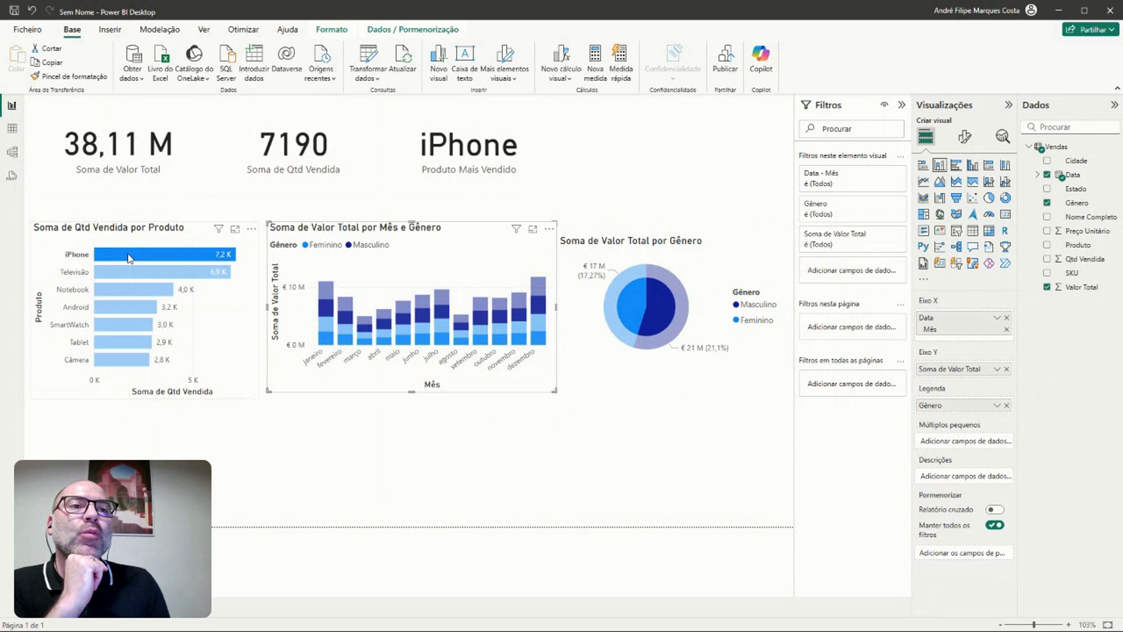
left_click(181, 419)
left_click(220, 396)
left_click(604, 448)
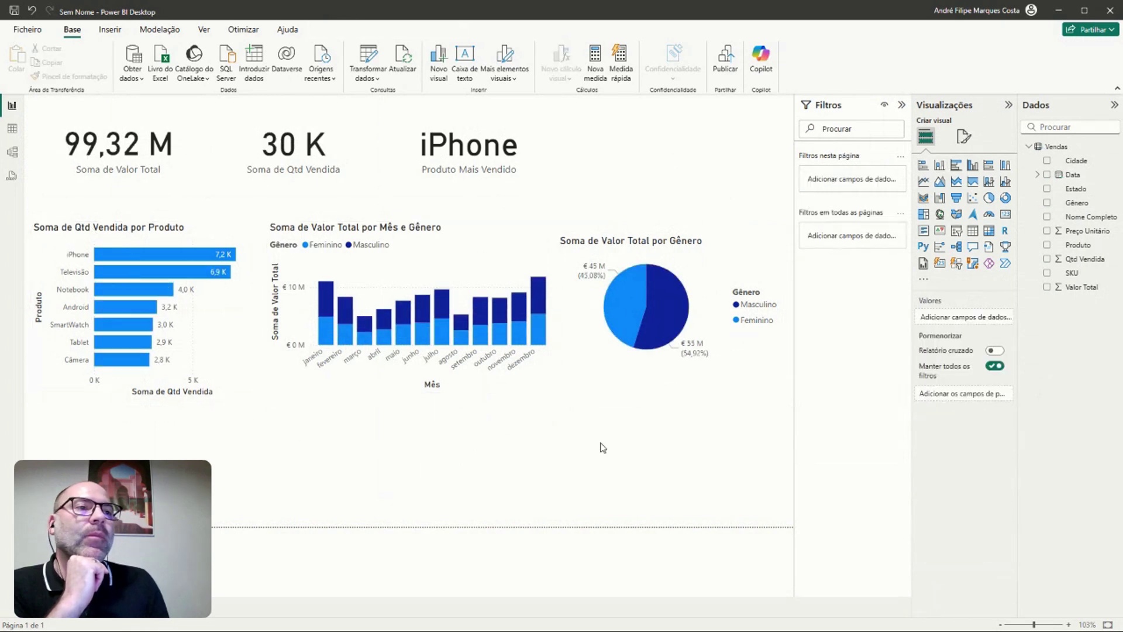
Step: Try Data as the legend of the product bar chart and remove the field again
left_click(127, 235)
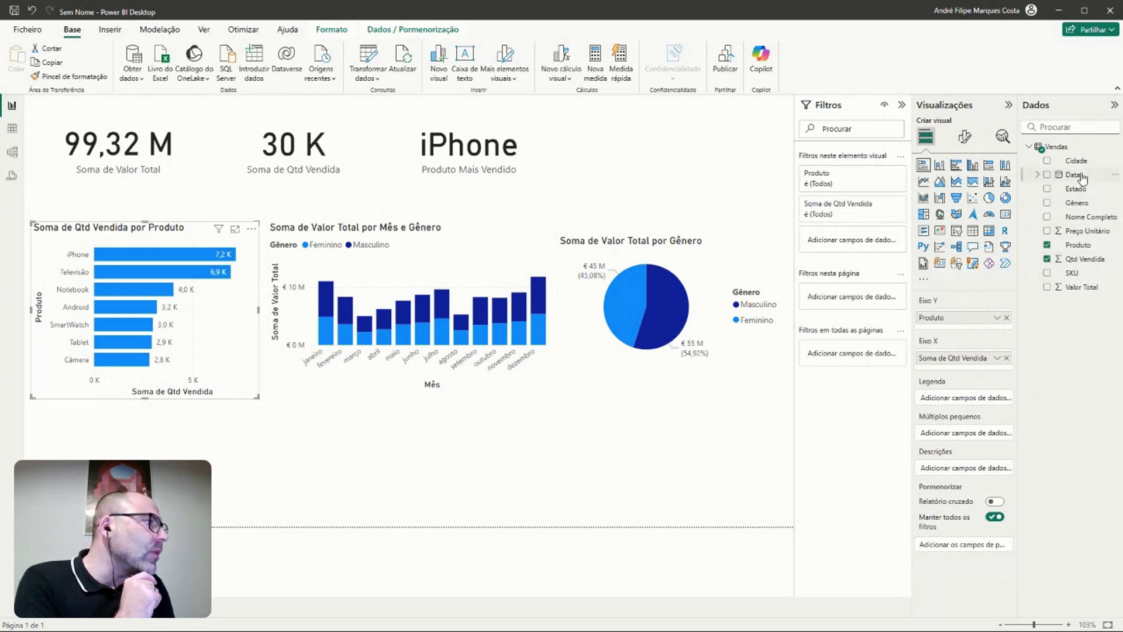
left_click_drag(1083, 176, 992, 399)
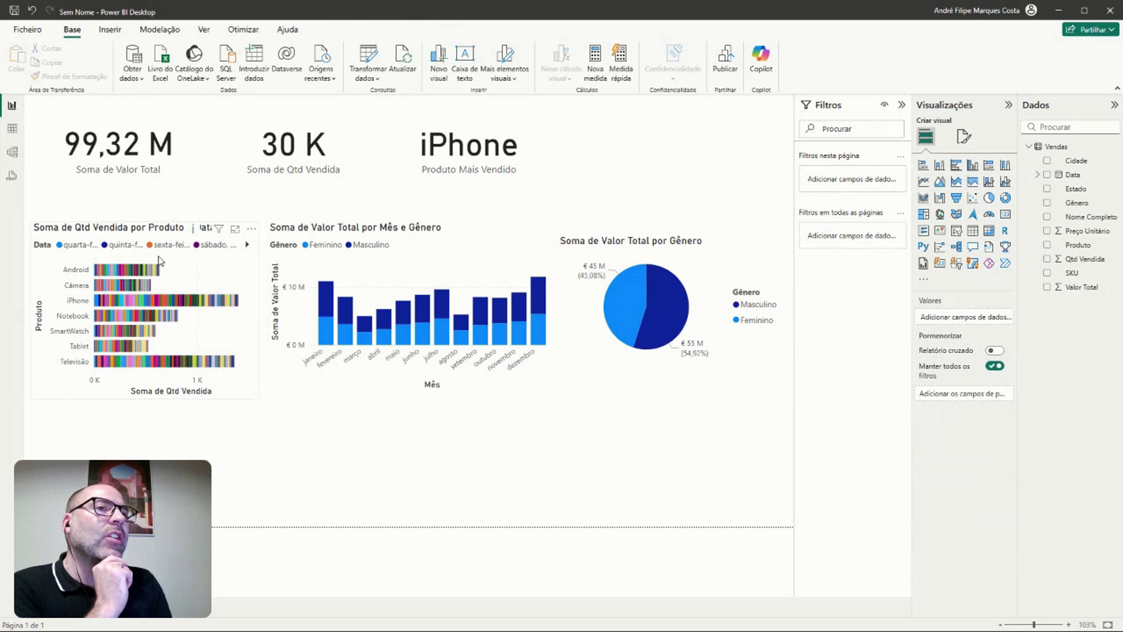
left_click(1007, 394)
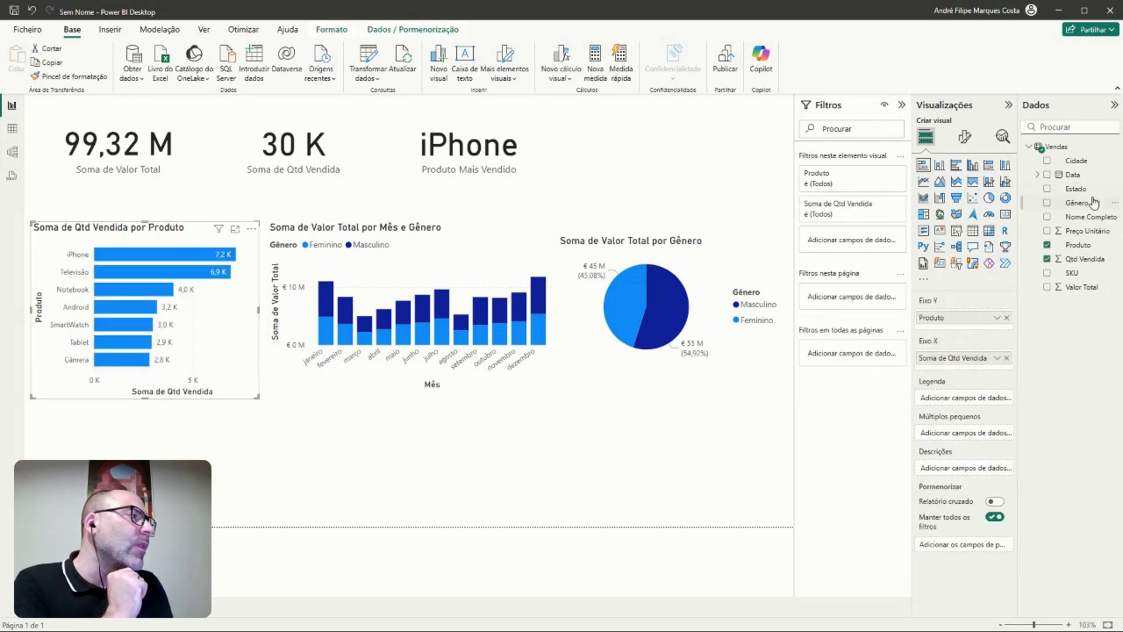
Step: Add Gênero as the product bar chart's legend, cross-filter the report by the iPhone Masculino segment, and clear the selection
left_click_drag(1089, 203, 1000, 397)
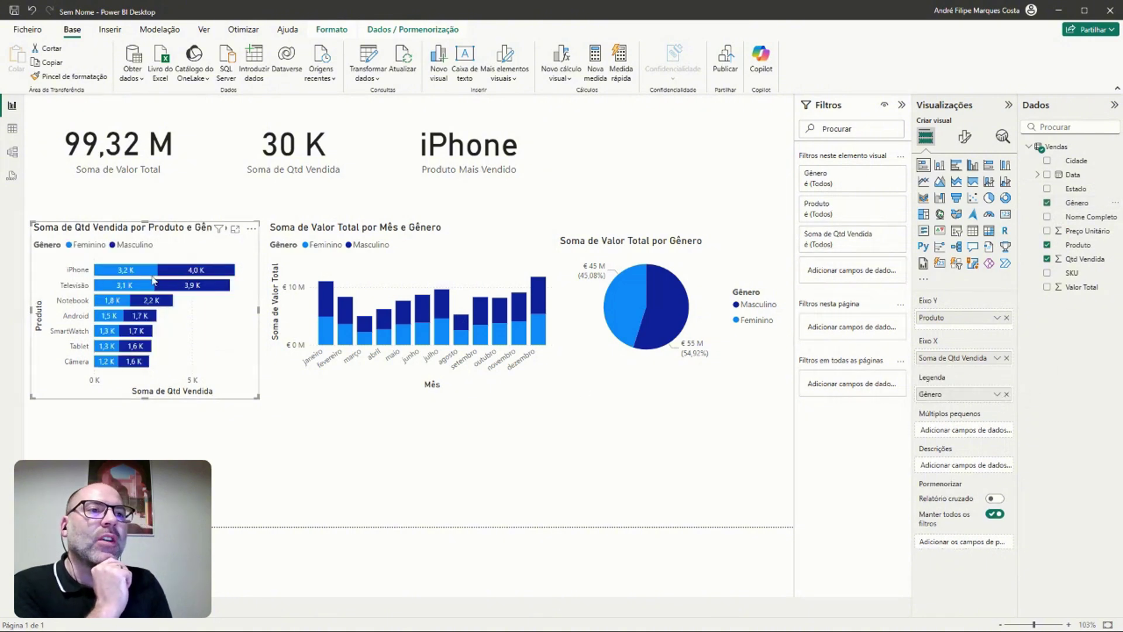
left_click(181, 272)
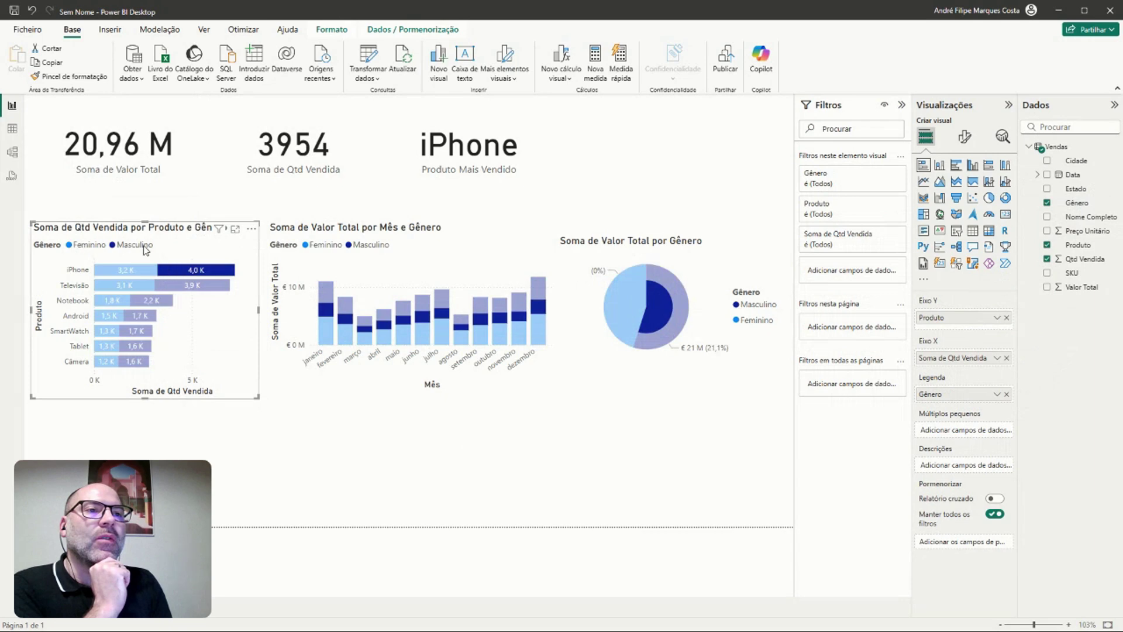
left_click(411, 461)
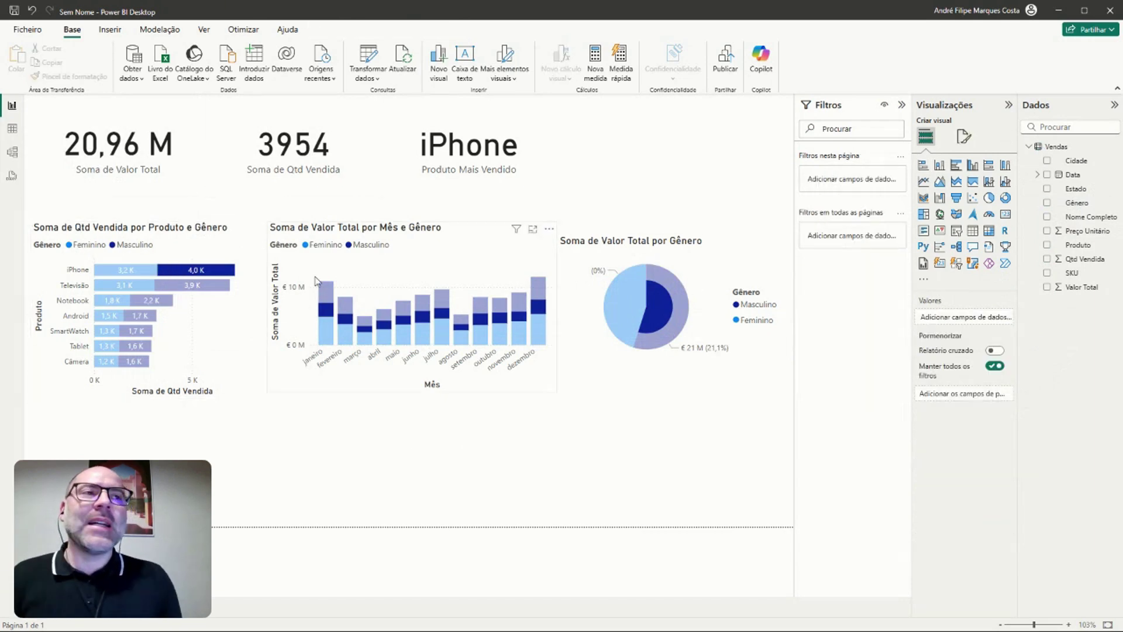
left_click(267, 408)
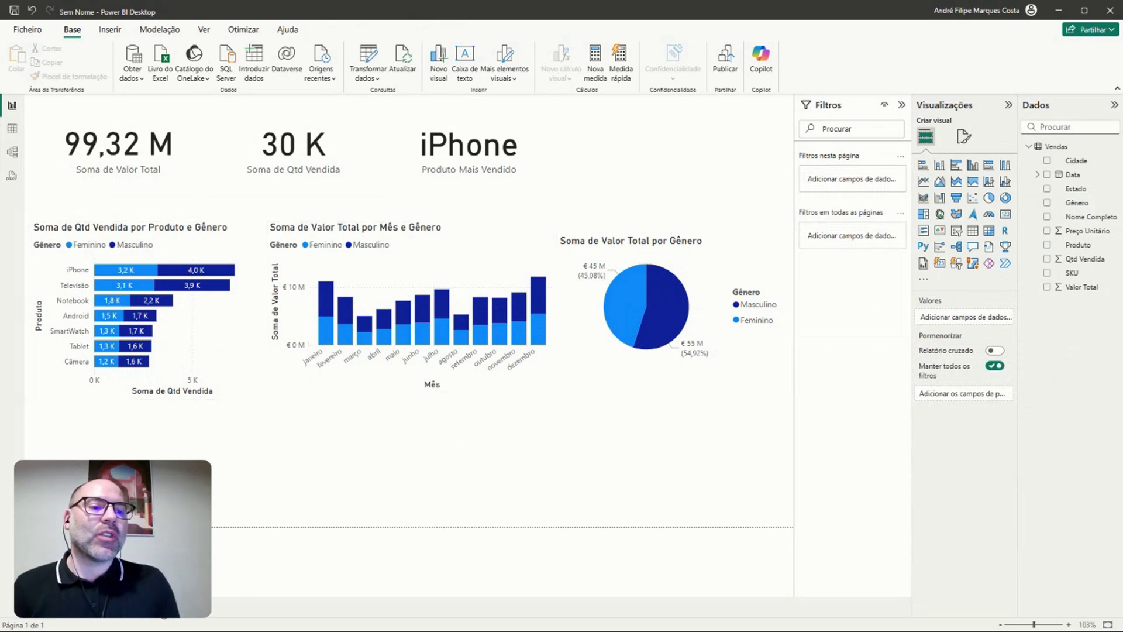
Step: Add a blank second page to the report and delete that page again
left_click(163, 608)
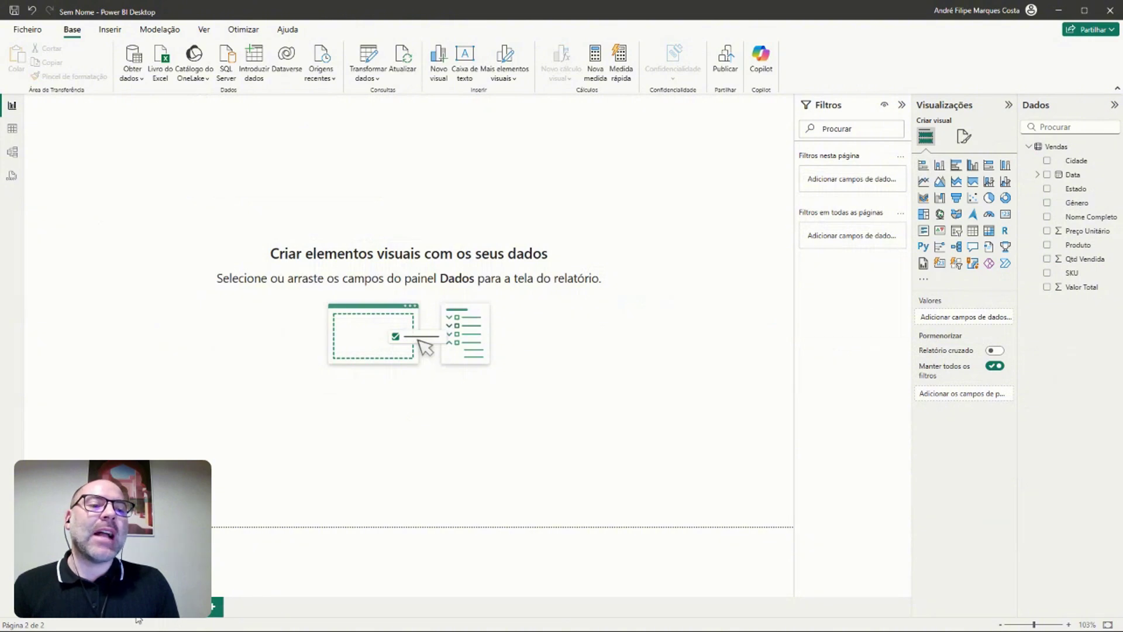
left_click(197, 603)
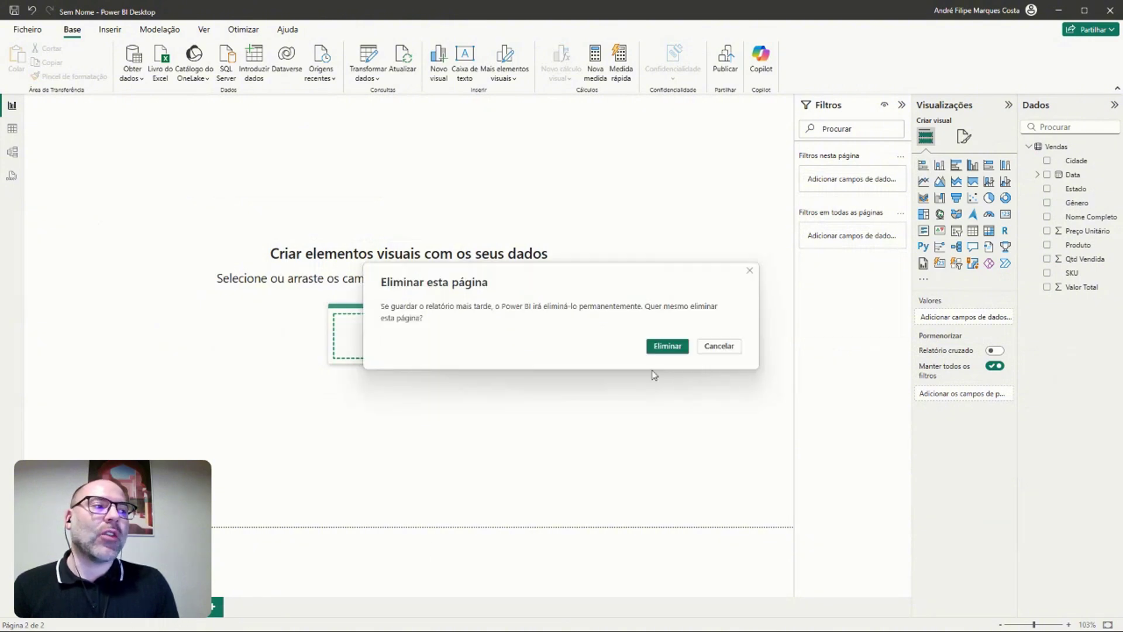
left_click(667, 346)
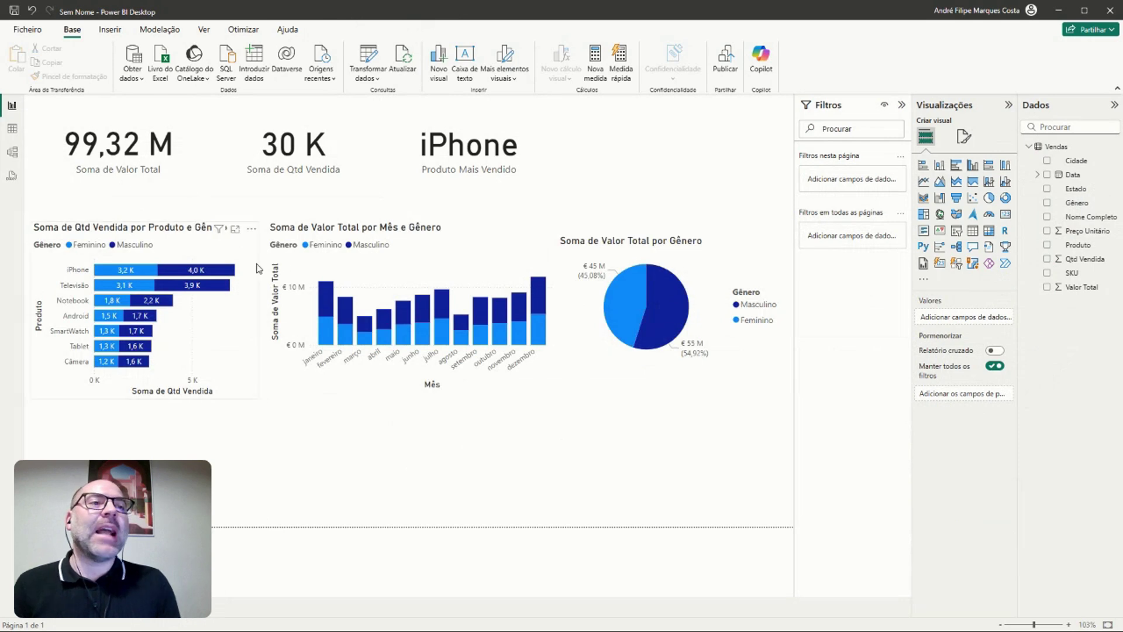
Step: Save the report in the Documents folder as relatorio_2025 in .pbix format
left_click(19, 30)
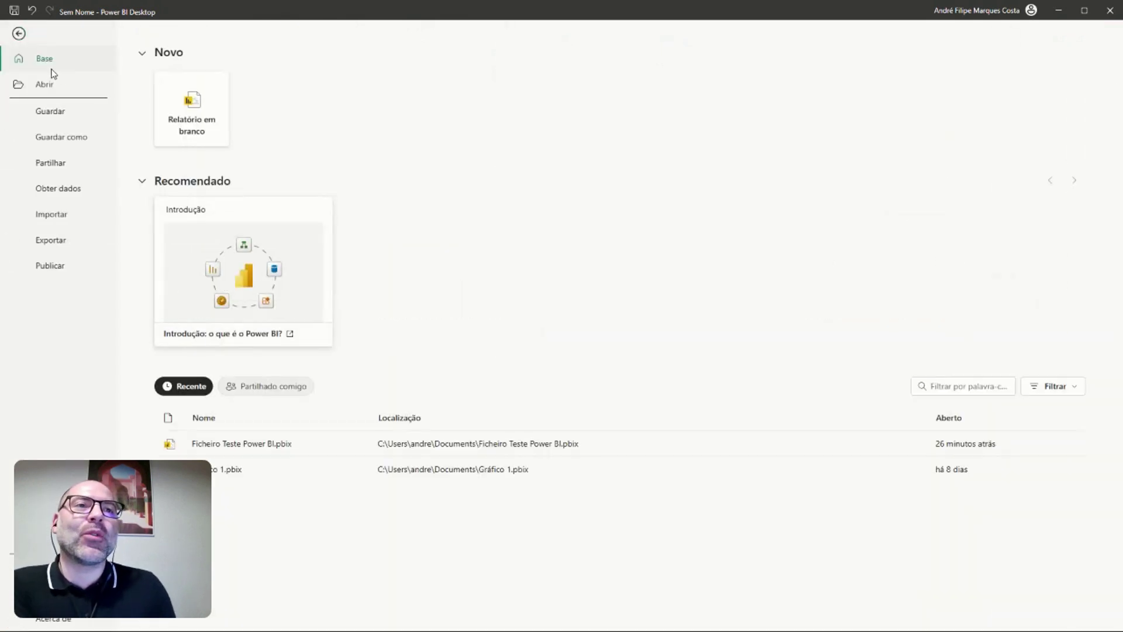
left_click(65, 139)
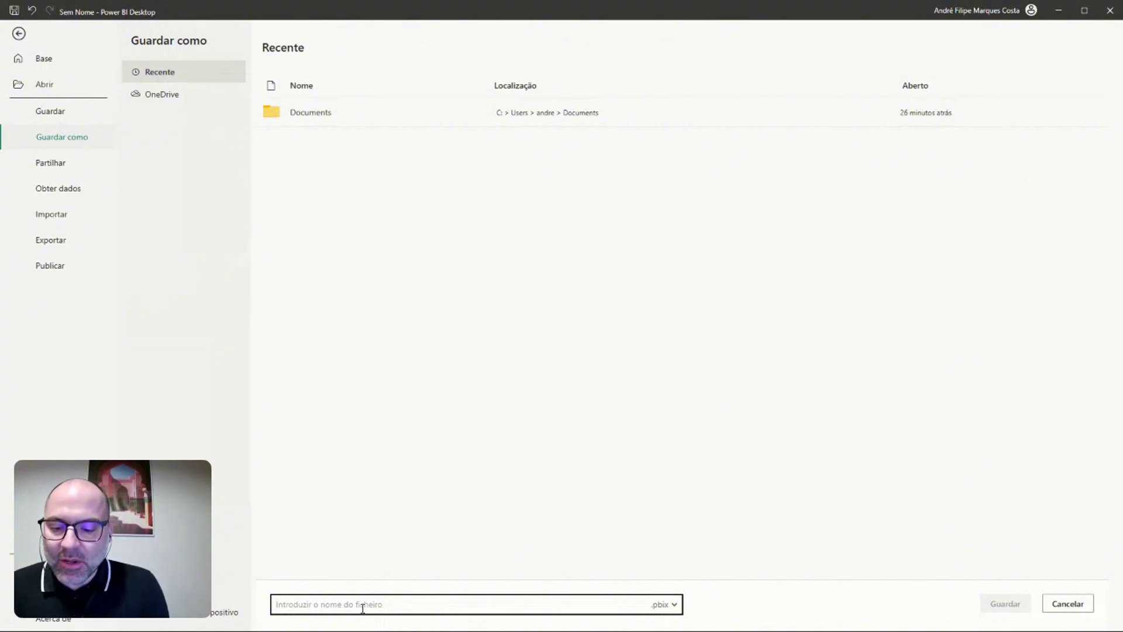
type("relatorio_2025")
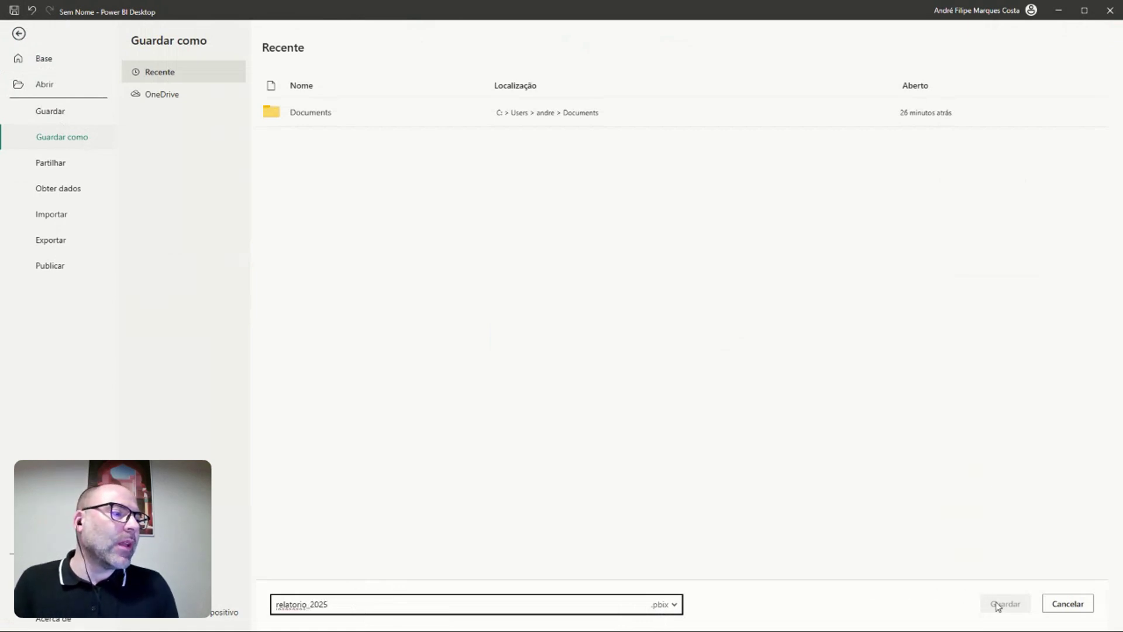
left_click(998, 607)
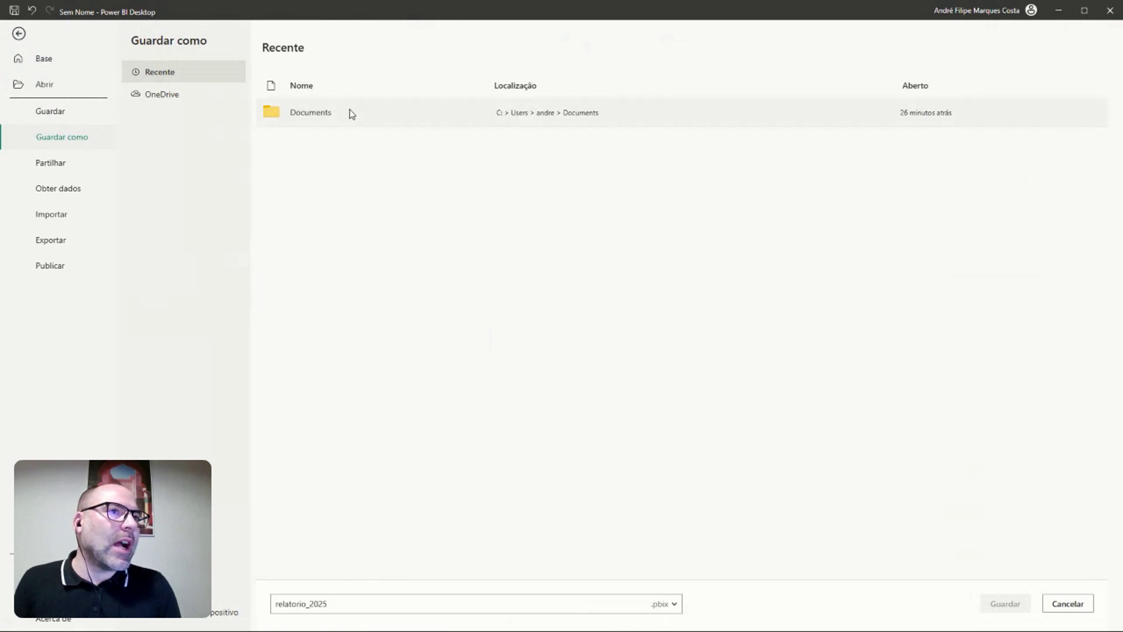
left_click(1007, 604)
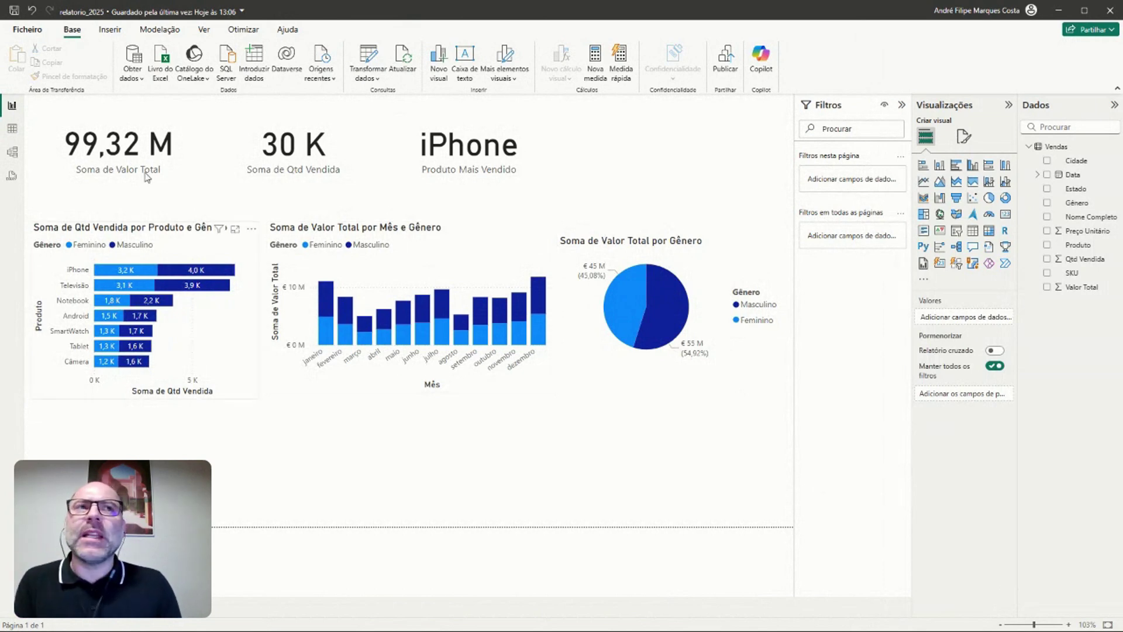
Step: Export the report to PDF, view relatorio_2025.pdf in a maximized browser window, and close it
left_click(23, 30)
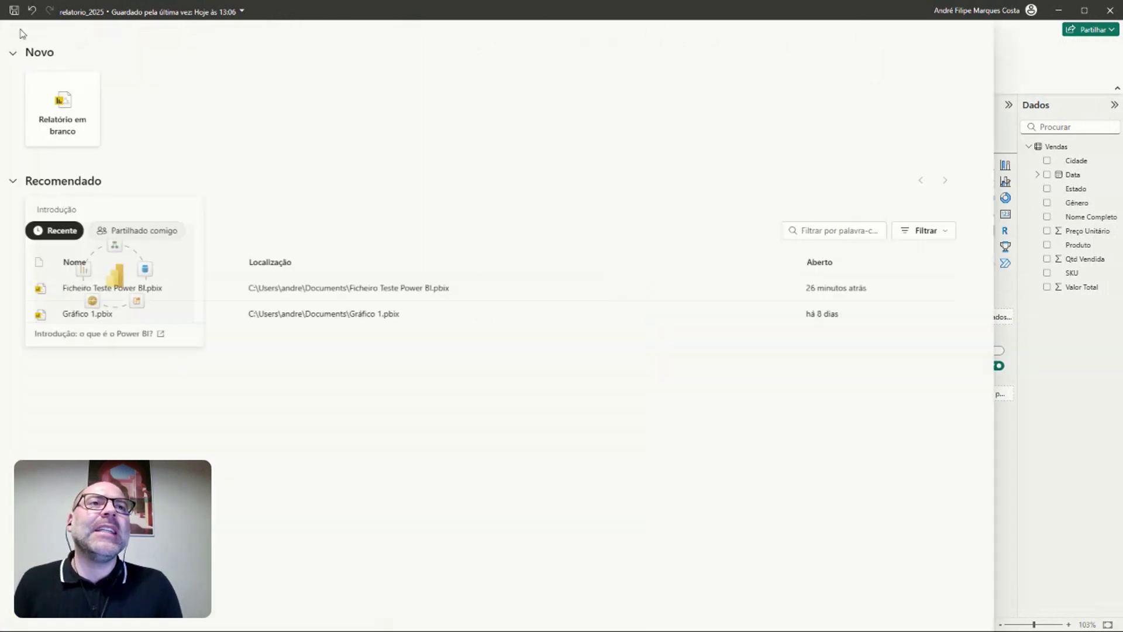
left_click(49, 241)
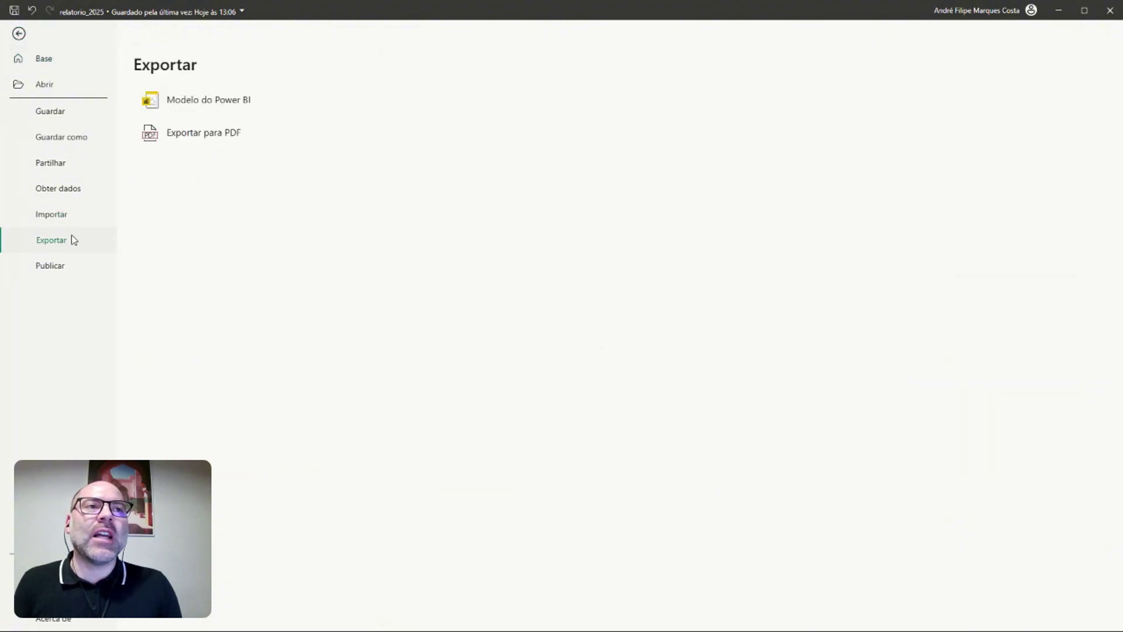
left_click(198, 139)
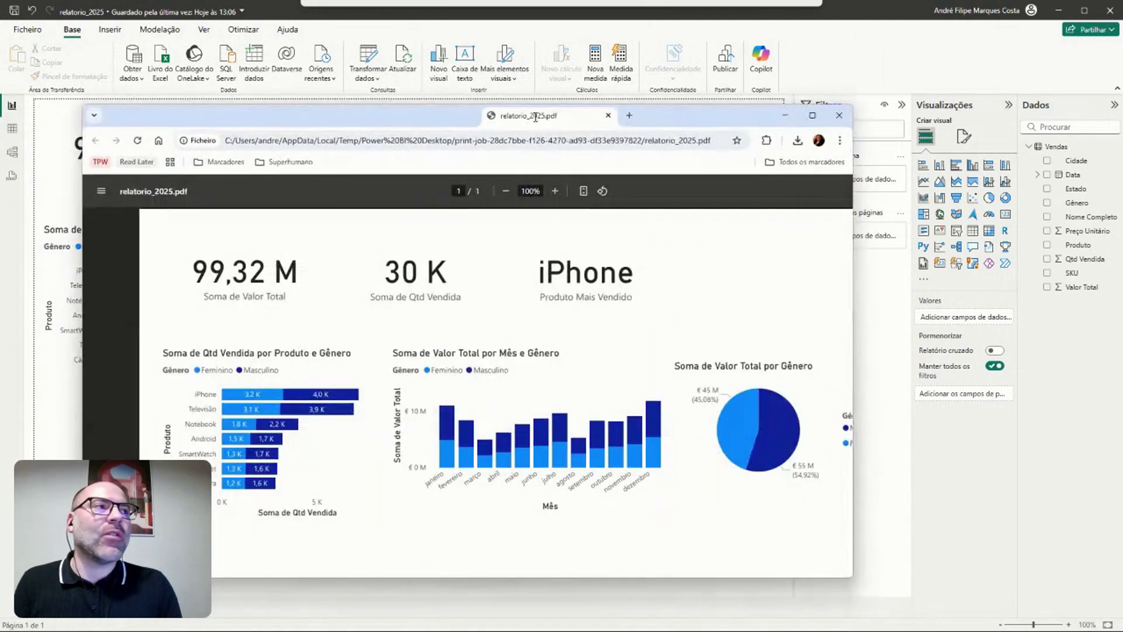
double_click(577, 115)
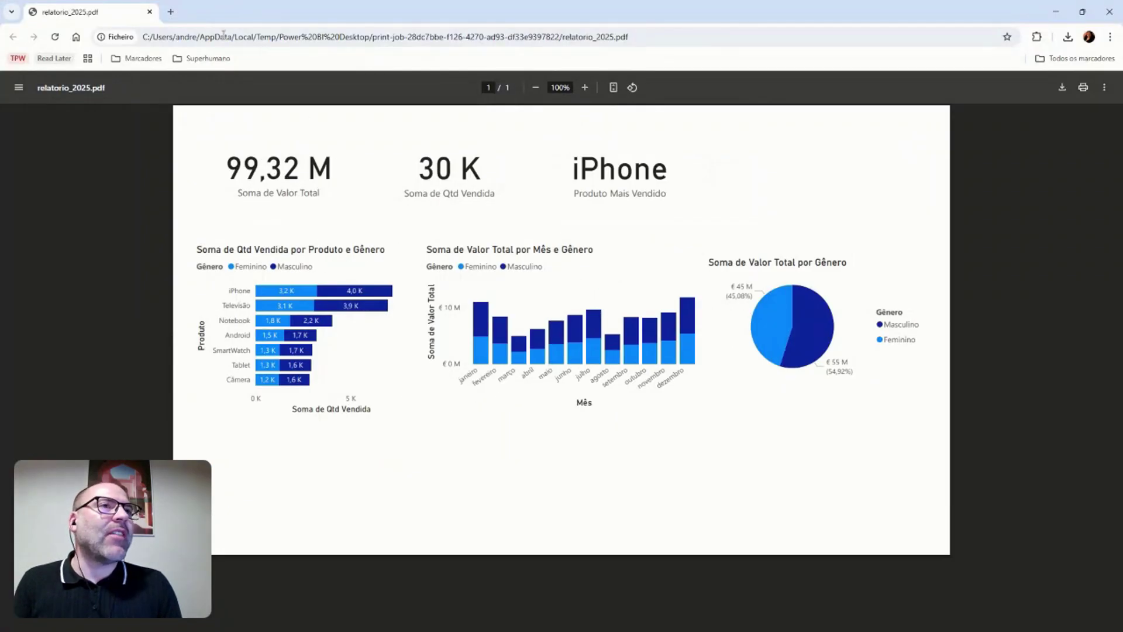
left_click(150, 12)
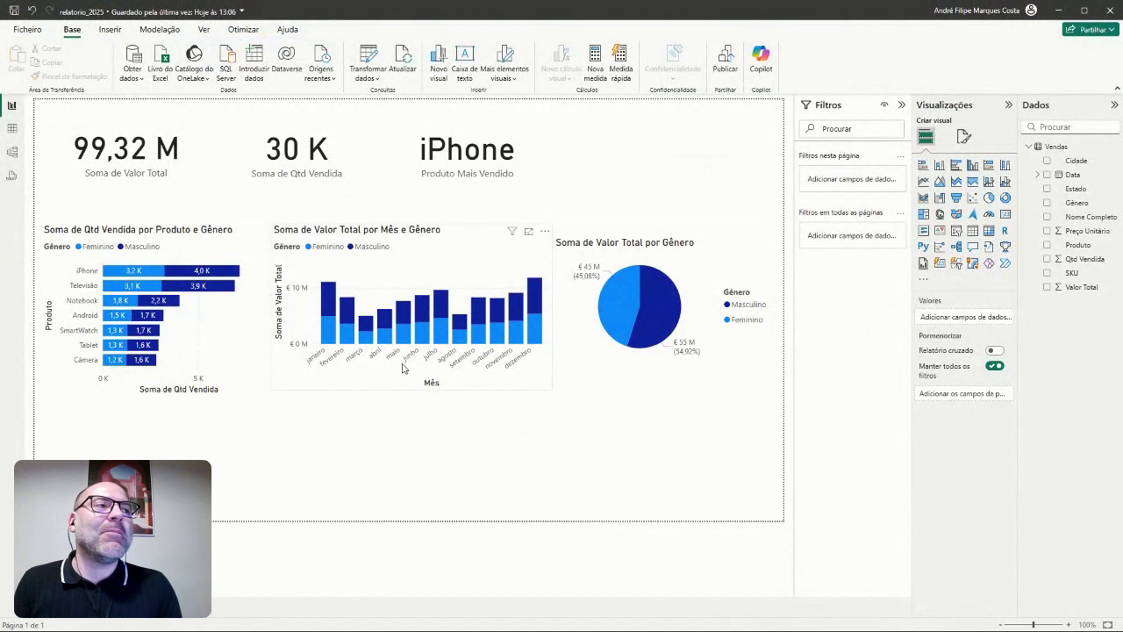